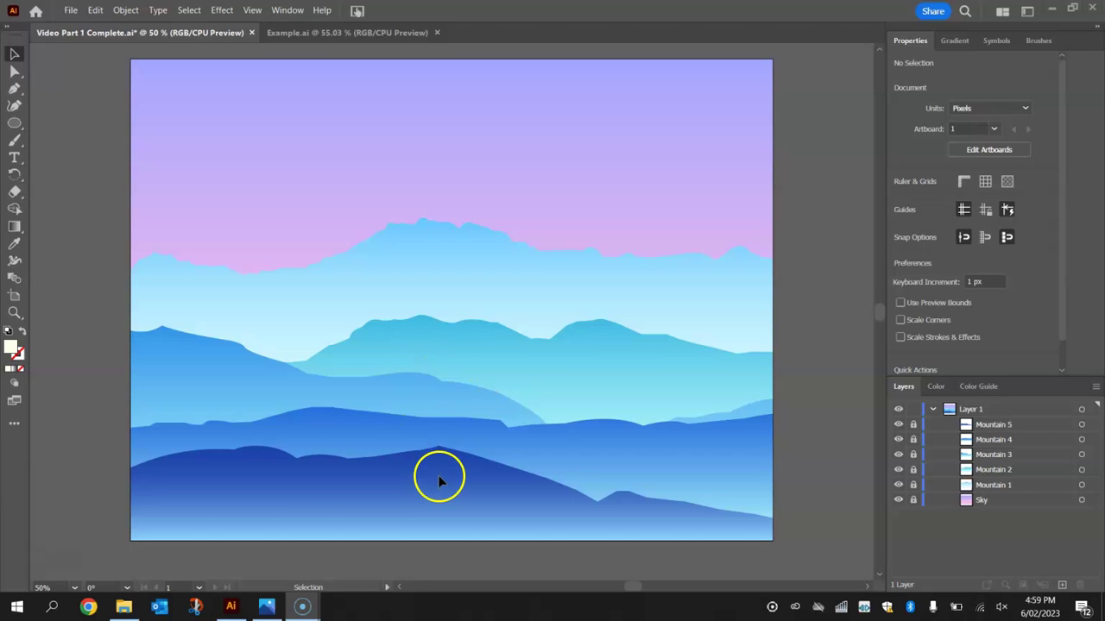
Check the Example.ai artwork, return to Video Part 1 Complete.ai and set the Ellipse tool's fill to off-white FFFFF5.
{"action": "left_click", "coordinate": [337, 31]}
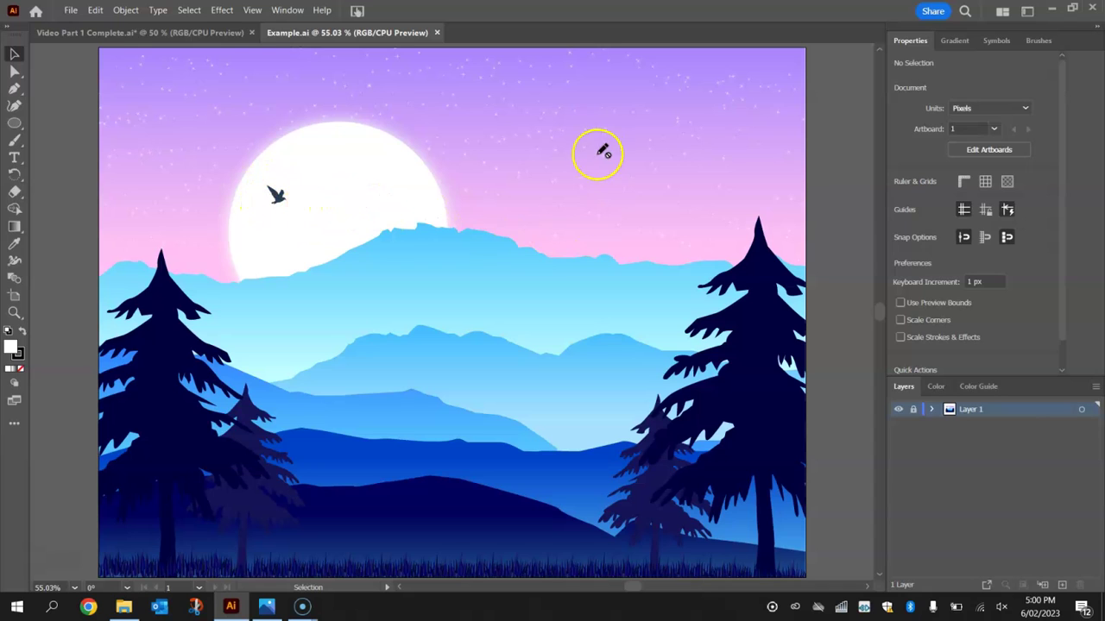
{"action": "left_click", "coordinate": [186, 32]}
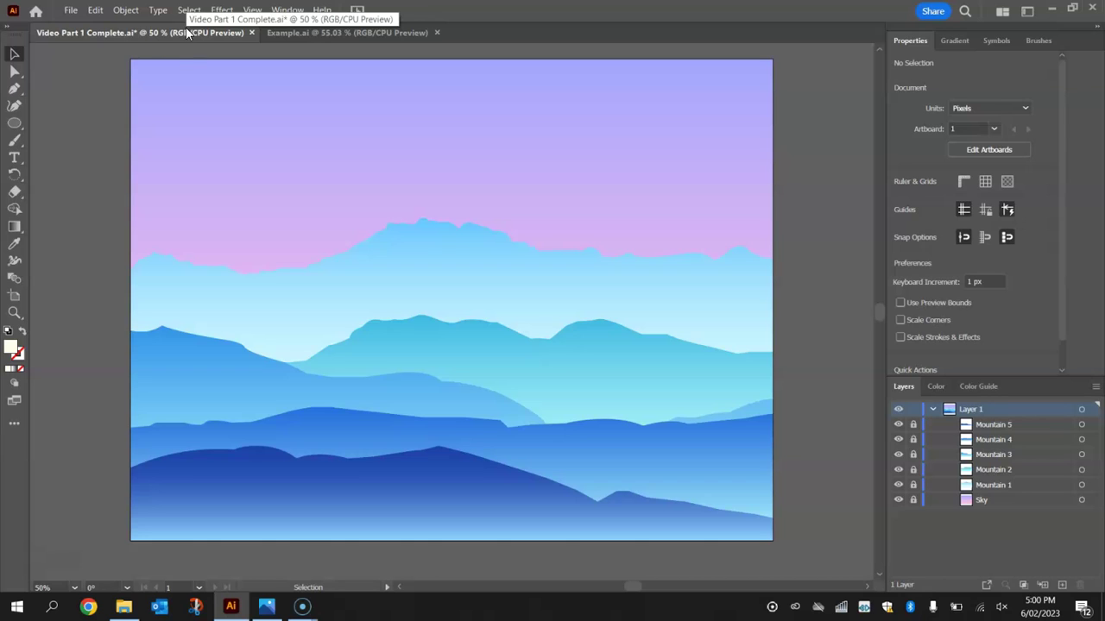
{"action": "left_click_drag", "start_coordinate": [14, 123], "coordinate": [88, 140]}
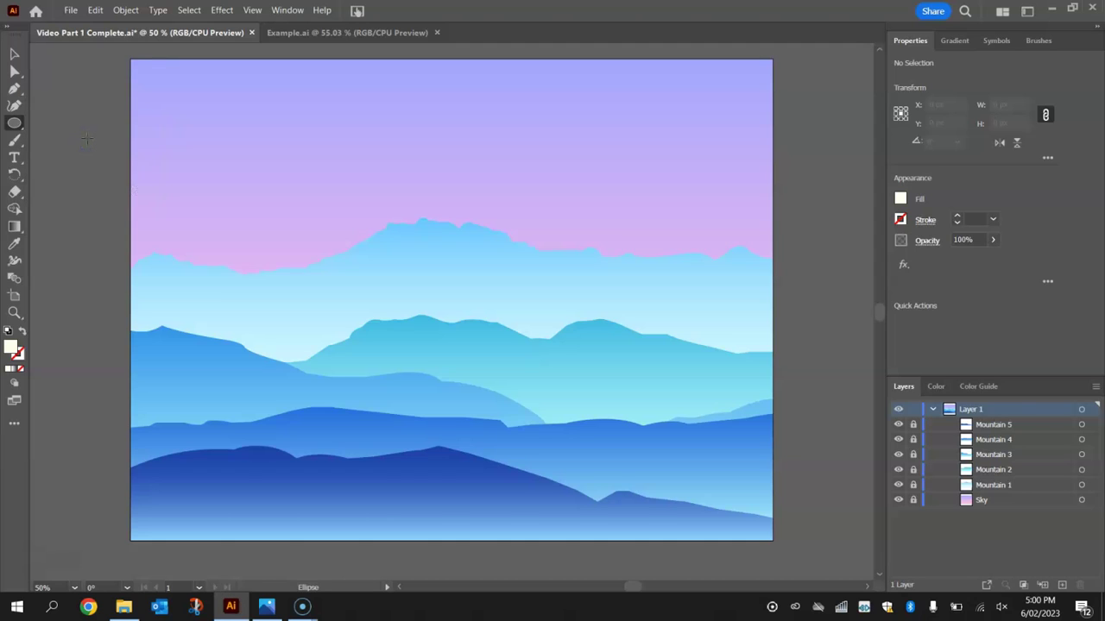
{"action": "left_click", "coordinate": [900, 220]}
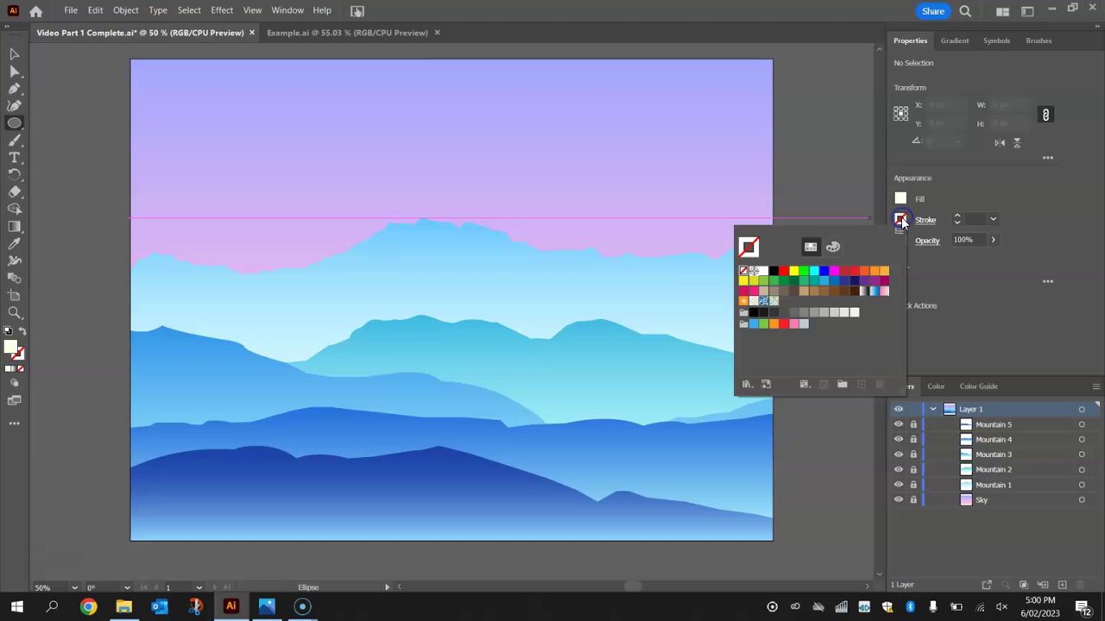
{"action": "left_click", "coordinate": [901, 199]}
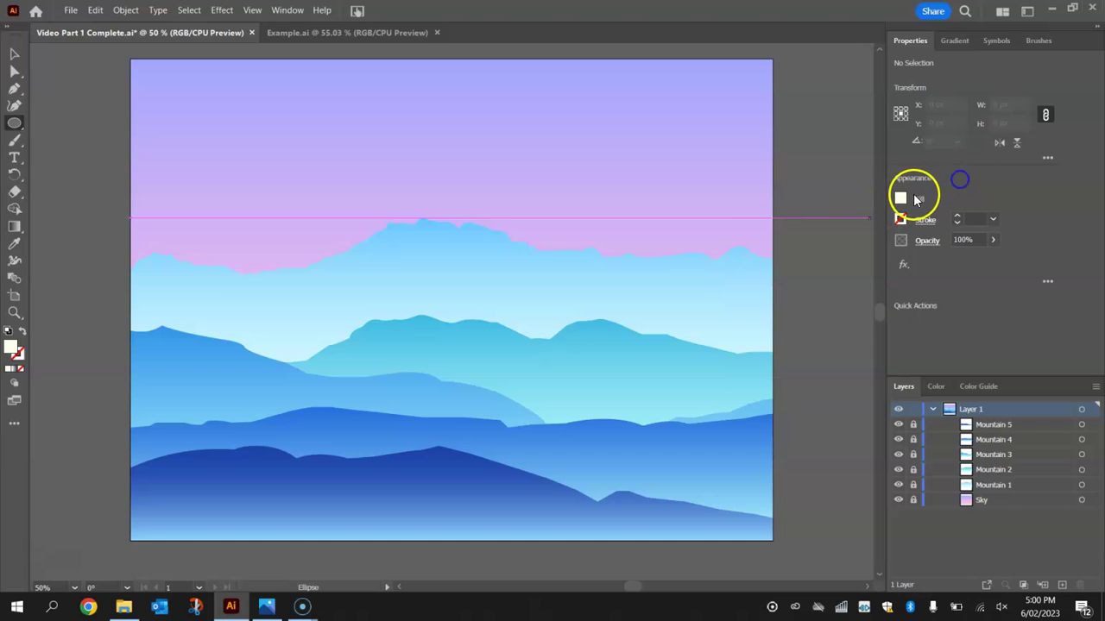
{"action": "left_click", "coordinate": [900, 200]}
{"action": "left_click", "coordinate": [851, 304]}
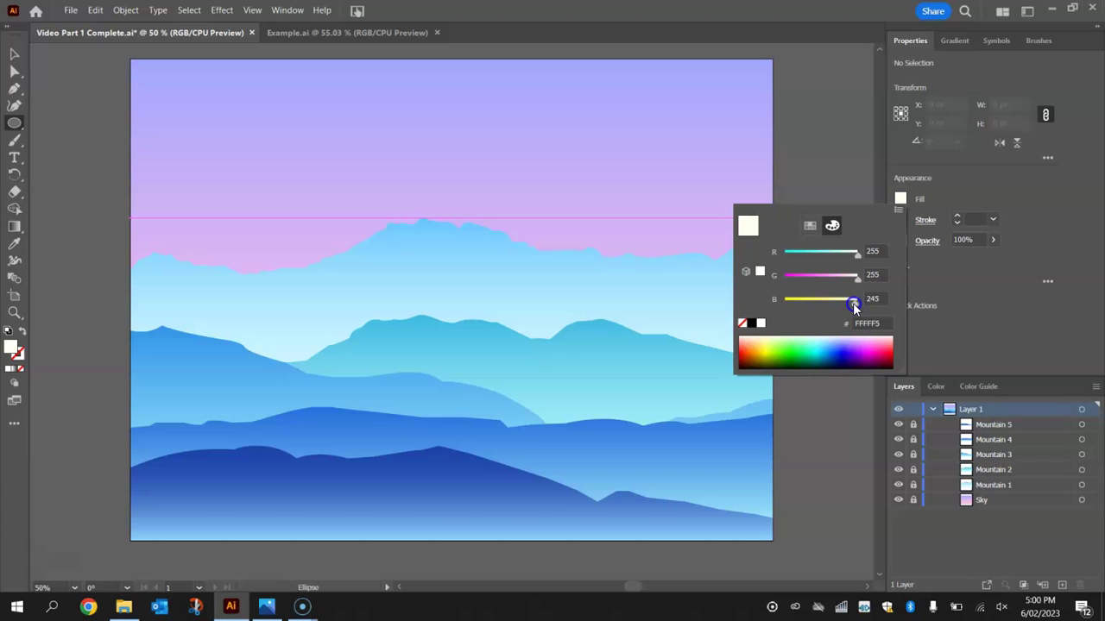
{"action": "left_click", "coordinate": [998, 187]}
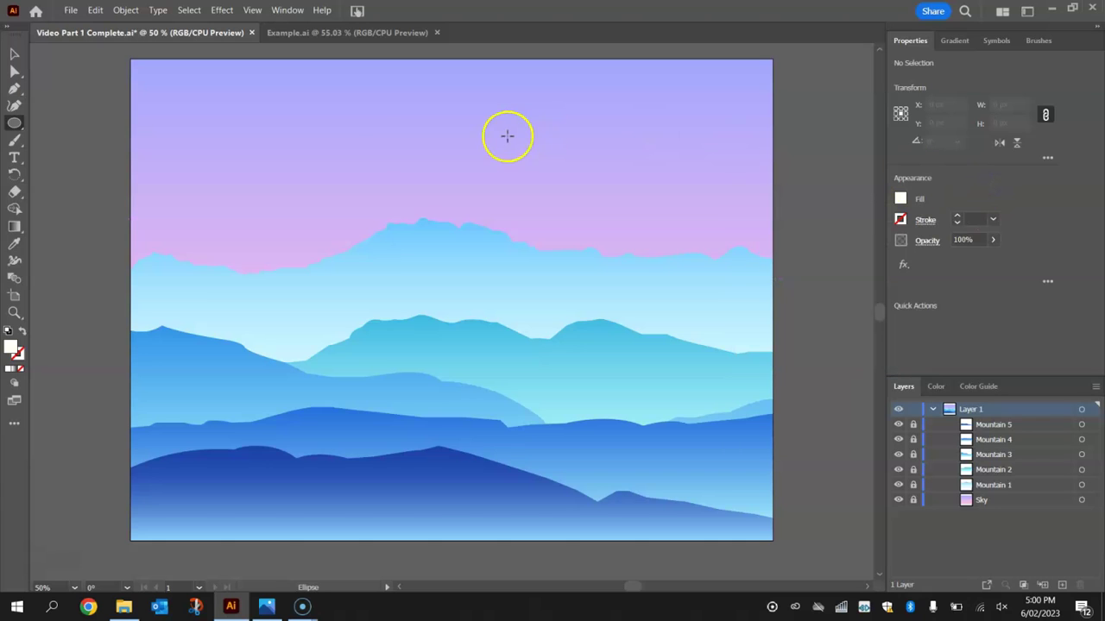
Draw a circle about 279 px wide in the right half of the sky and name it Moon.
{"action": "left_click_drag", "start_coordinate": [686, 100], "coordinate": [514, 259]}
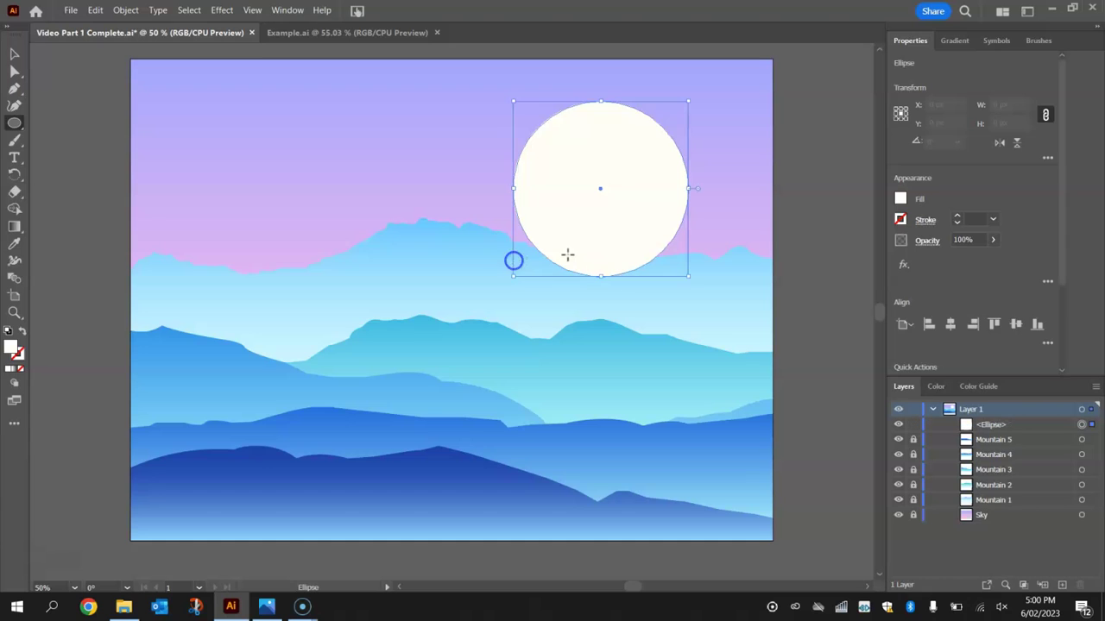
{"action": "left_click", "coordinate": [14, 55]}
{"action": "left_click_drag", "start_coordinate": [634, 187], "coordinate": [605, 191]}
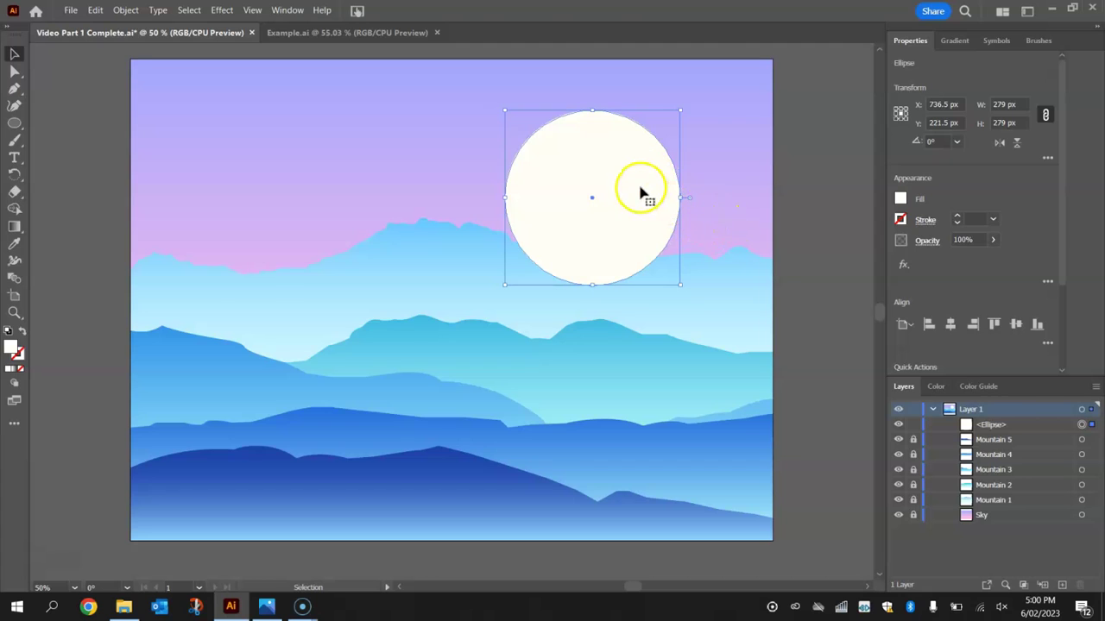
{"action": "double_click", "coordinate": [993, 425]}
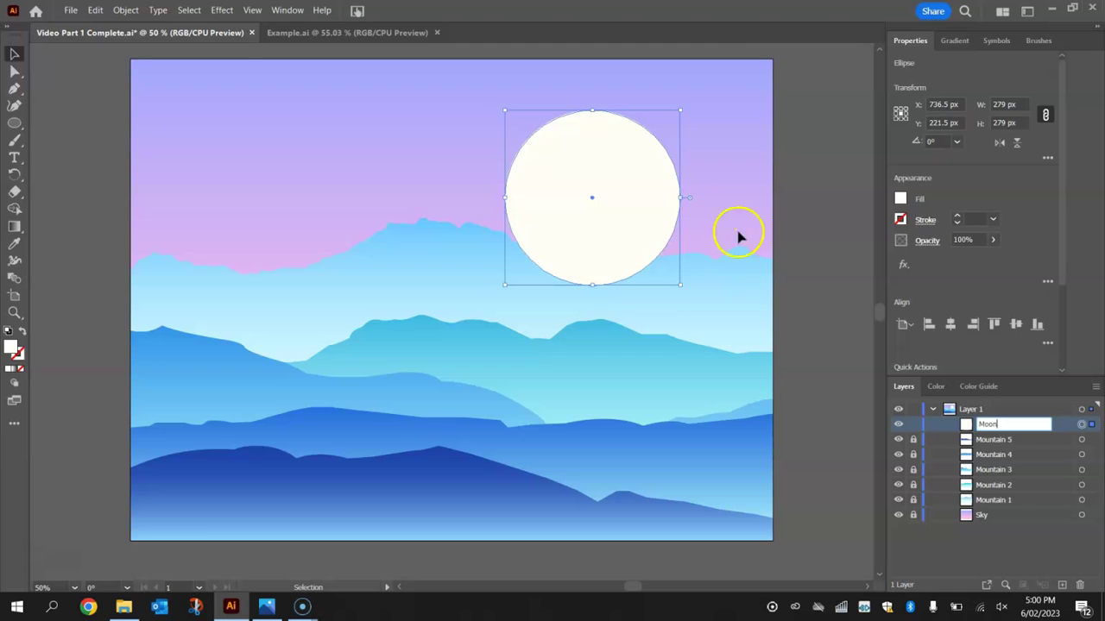
{"action": "left_click", "coordinate": [801, 126]}
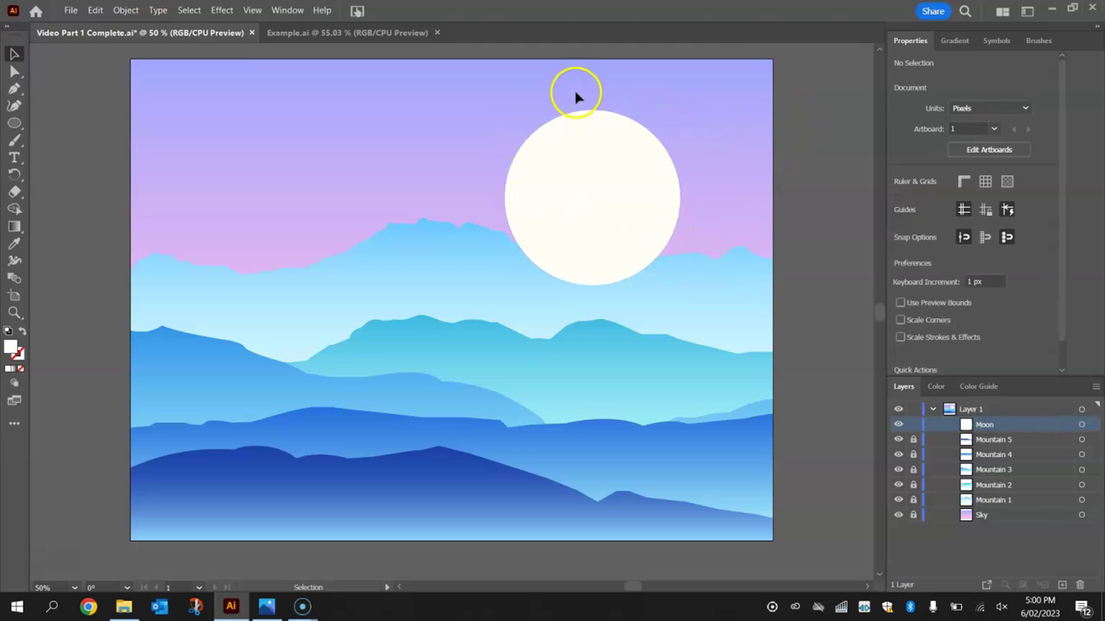
Add an Outer Glow effect to the moon using Normal mode and white as the glow colour.
{"action": "left_click", "coordinate": [222, 10]}
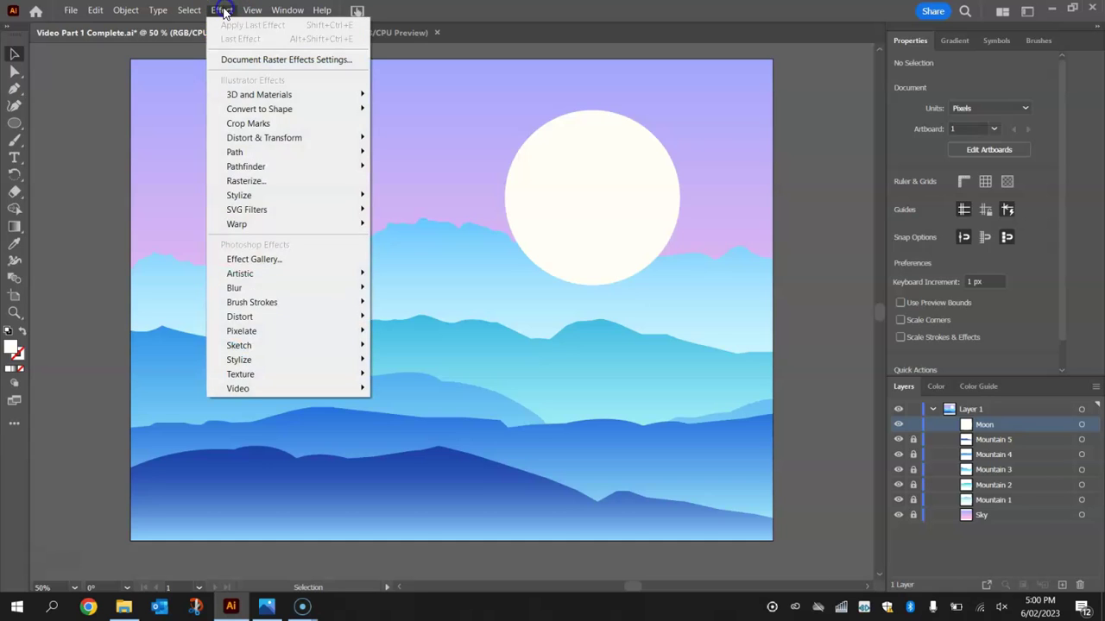
{"action": "left_click", "coordinate": [576, 163]}
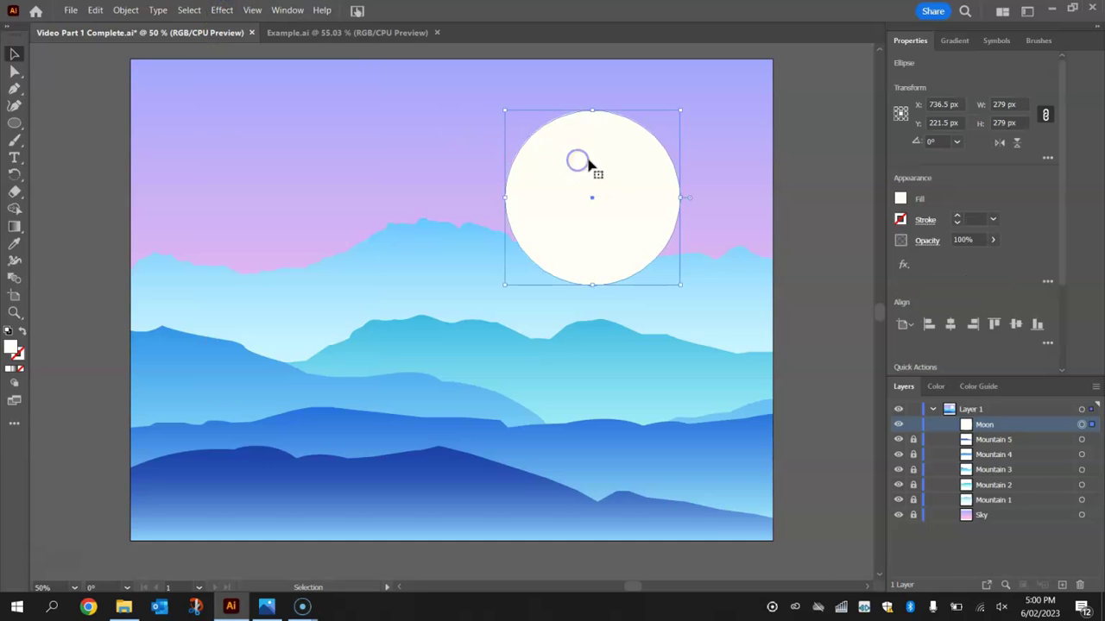
{"action": "left_click", "coordinate": [218, 11]}
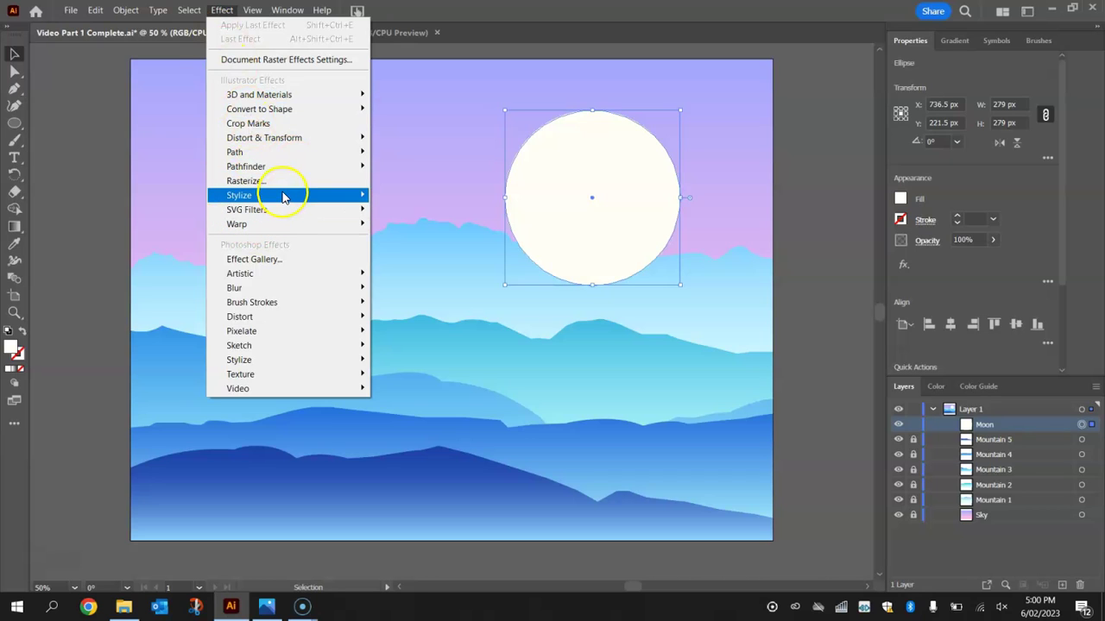
{"action": "mouse_move", "coordinate": [289, 196]}
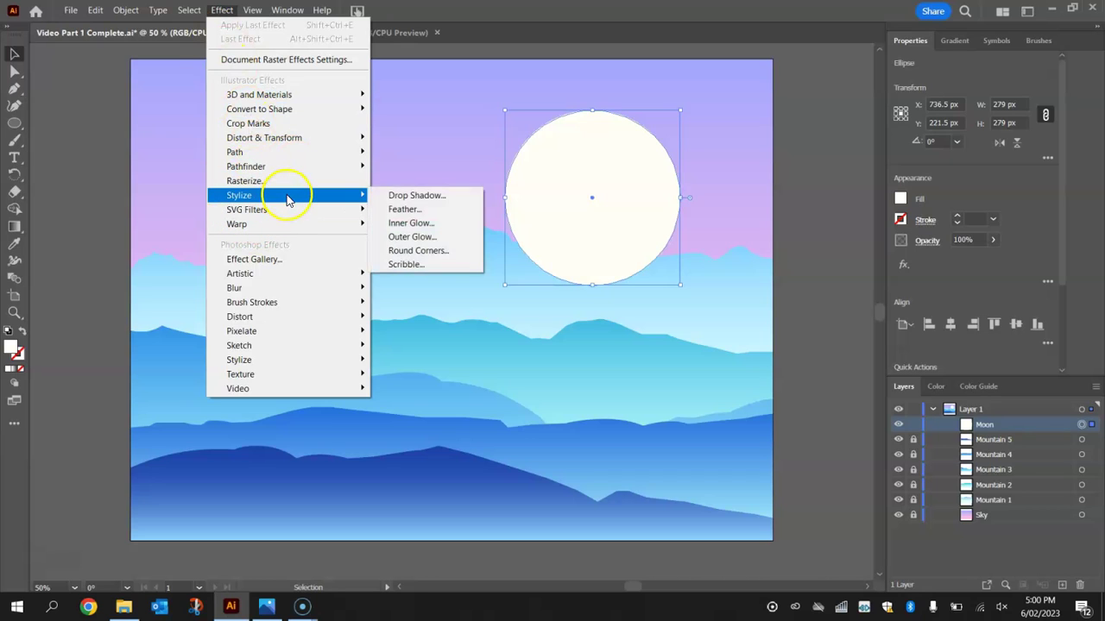
{"action": "left_click", "coordinate": [444, 244]}
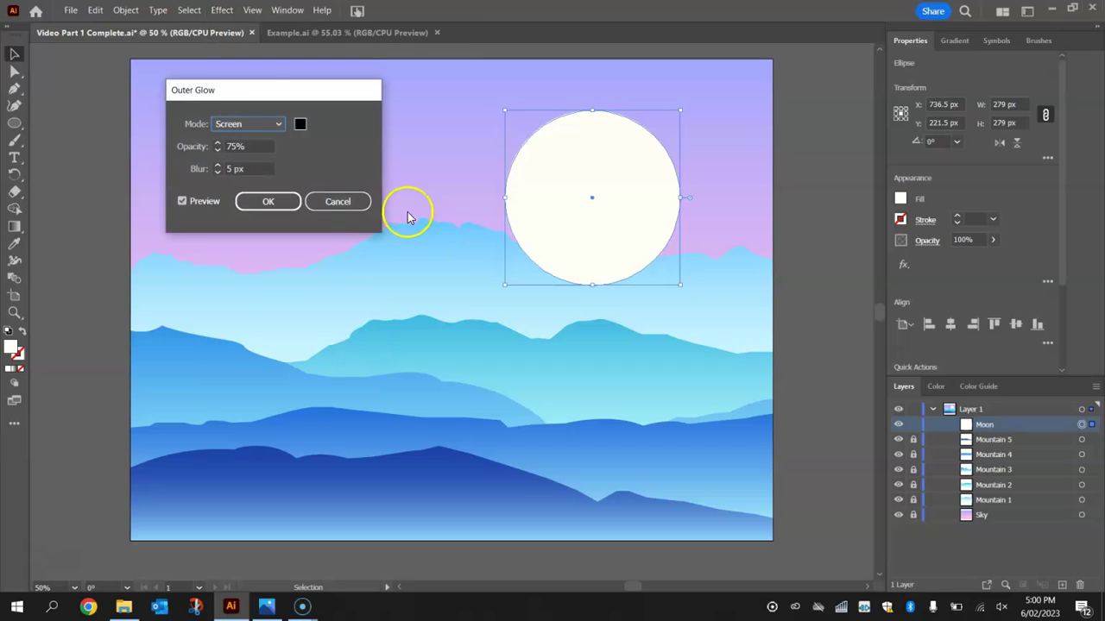
{"action": "left_click_drag", "start_coordinate": [321, 100], "coordinate": [320, 98]}
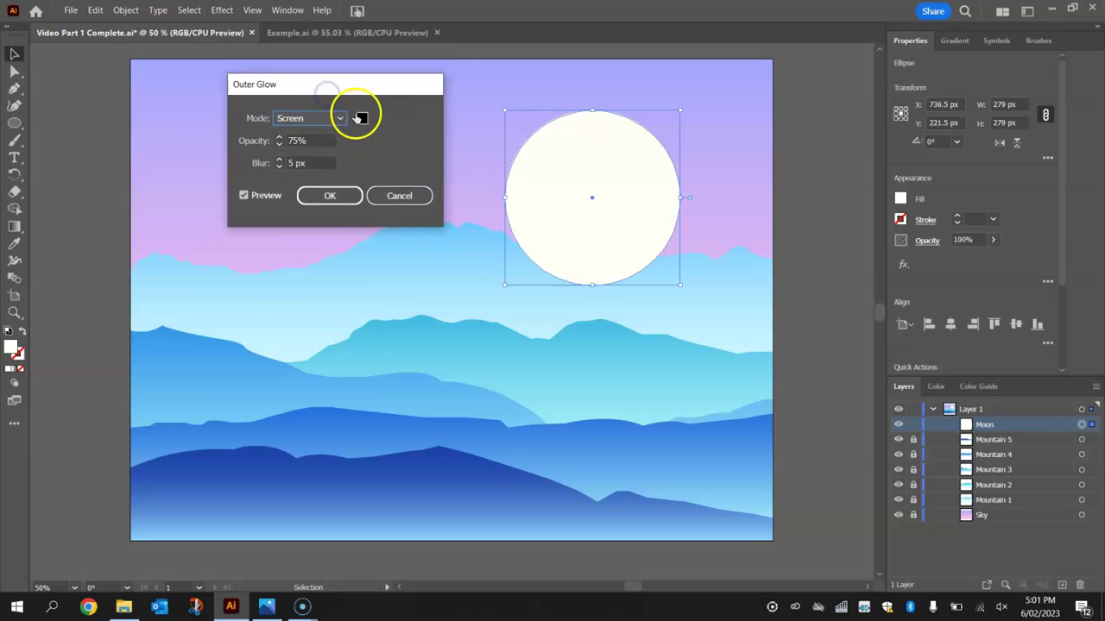
{"action": "left_click", "coordinate": [330, 120]}
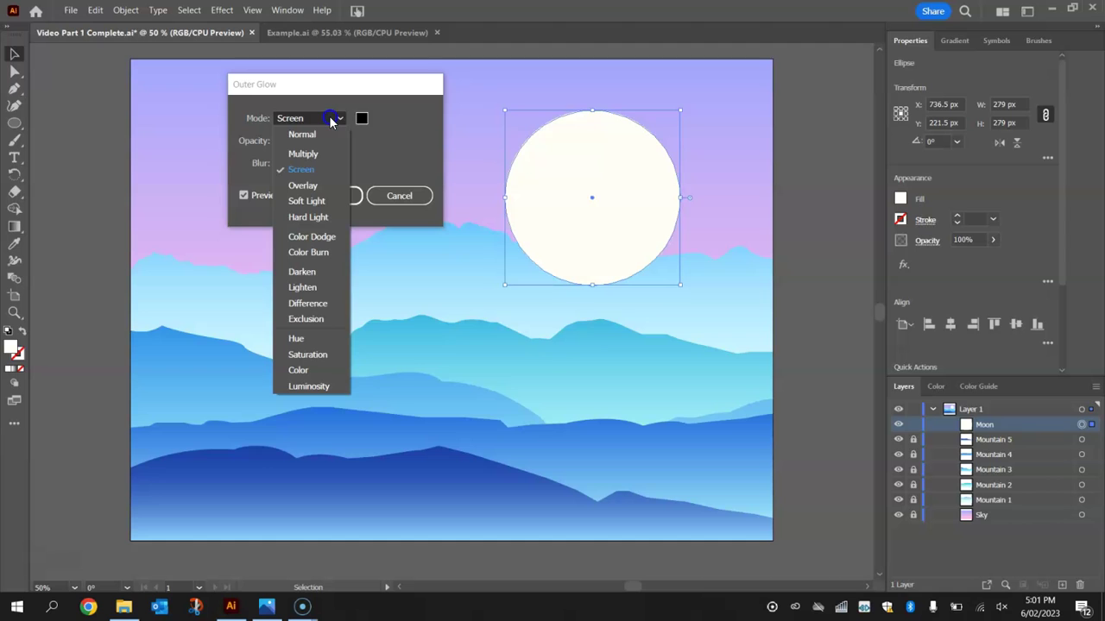
{"action": "left_click", "coordinate": [306, 135]}
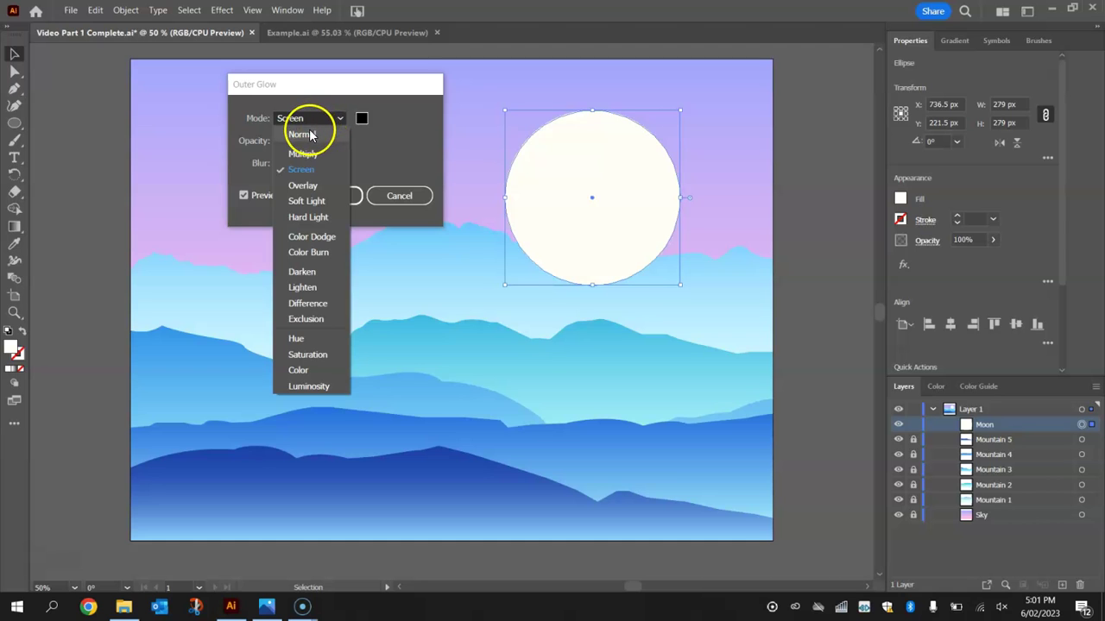
{"action": "left_click", "coordinate": [361, 118]}
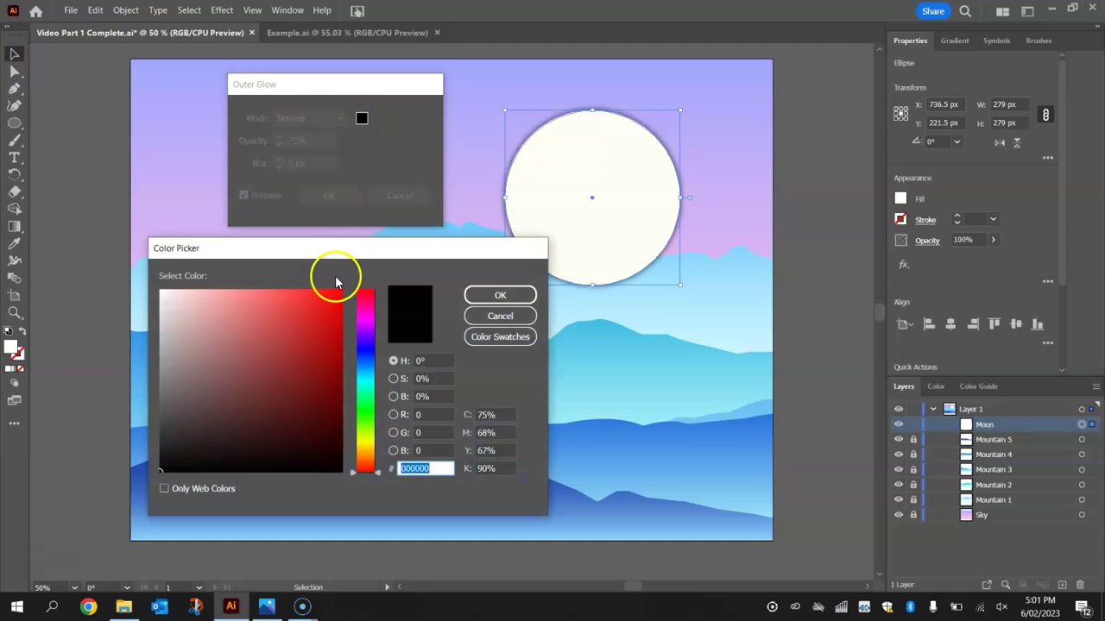
{"action": "left_click_drag", "start_coordinate": [164, 295], "coordinate": [110, 272]}
{"action": "left_click", "coordinate": [502, 296]}
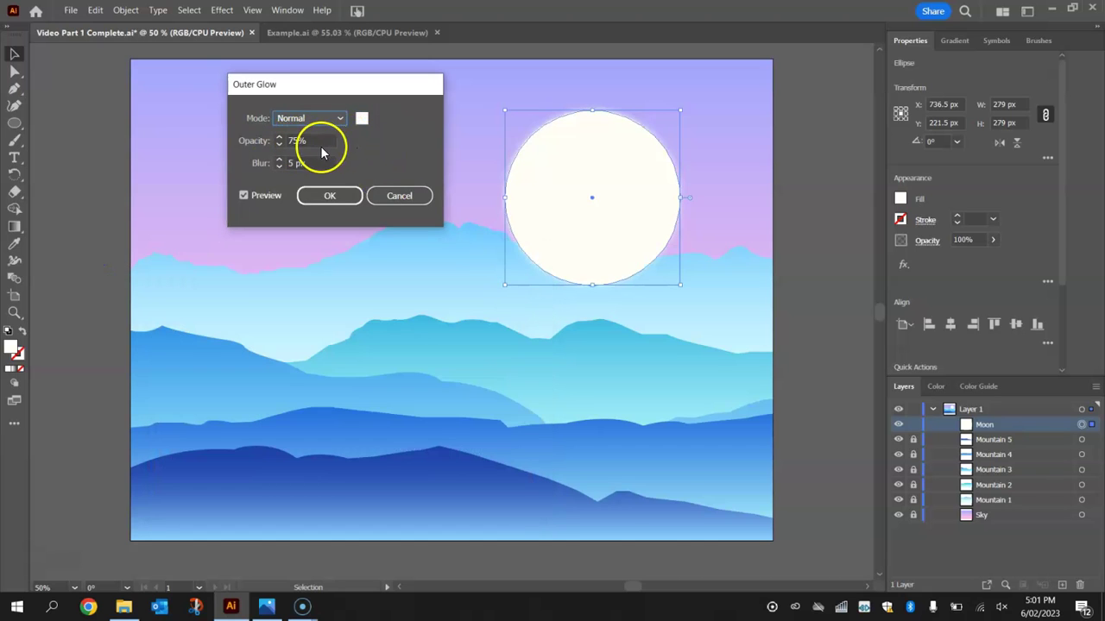
Set the moon's glow blur to 20 px and apply the effect with 75% opacity.
{"action": "left_click", "coordinate": [292, 164]}
{"action": "left_click", "coordinate": [576, 207]}
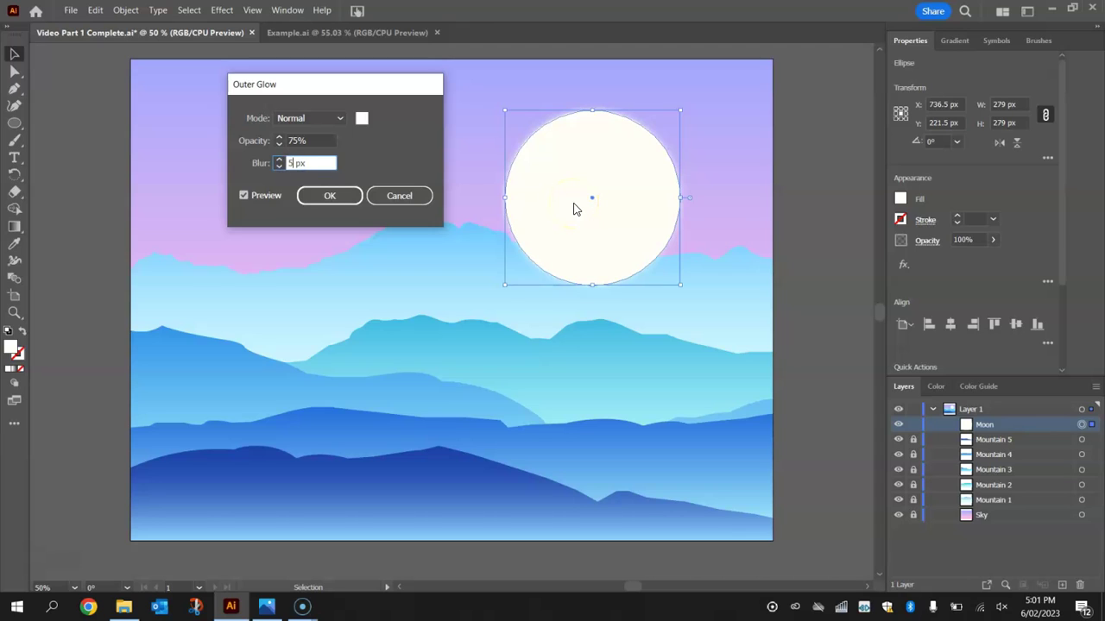
{"action": "key", "text": "shift+Up"}
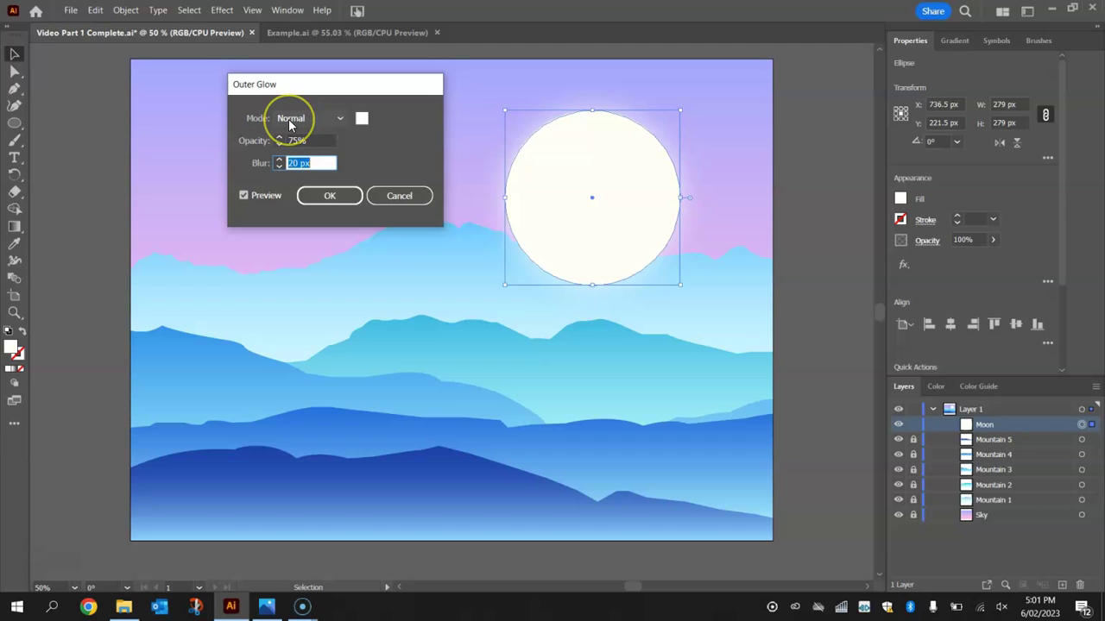
{"action": "left_click", "coordinate": [363, 119]}
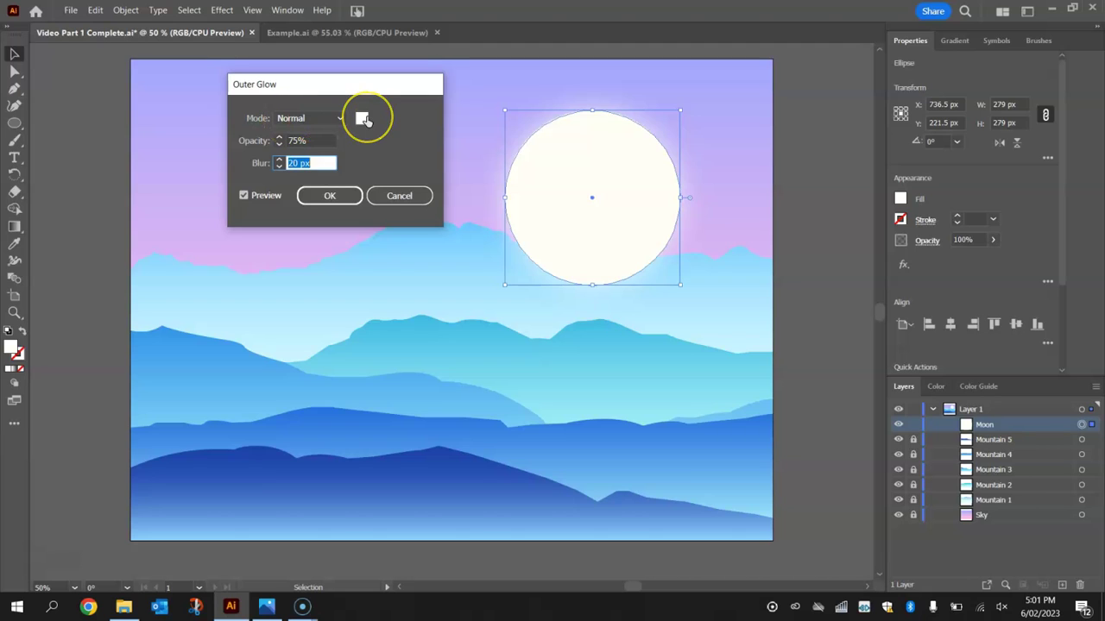
{"action": "left_click", "coordinate": [320, 141]}
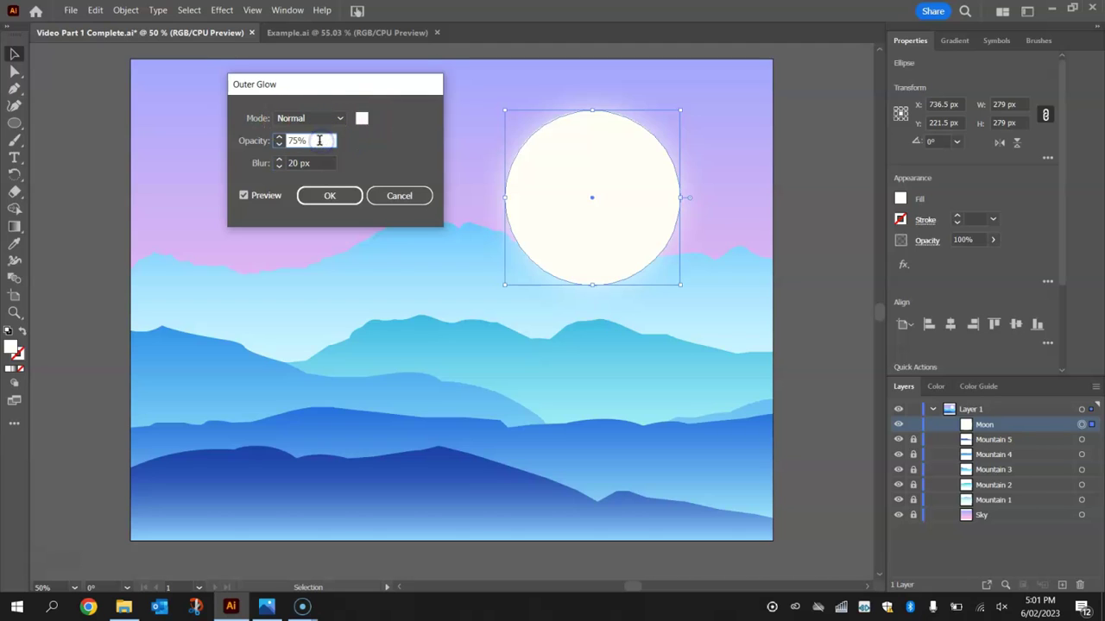
{"action": "left_click", "coordinate": [318, 163]}
{"action": "left_click", "coordinate": [333, 199]}
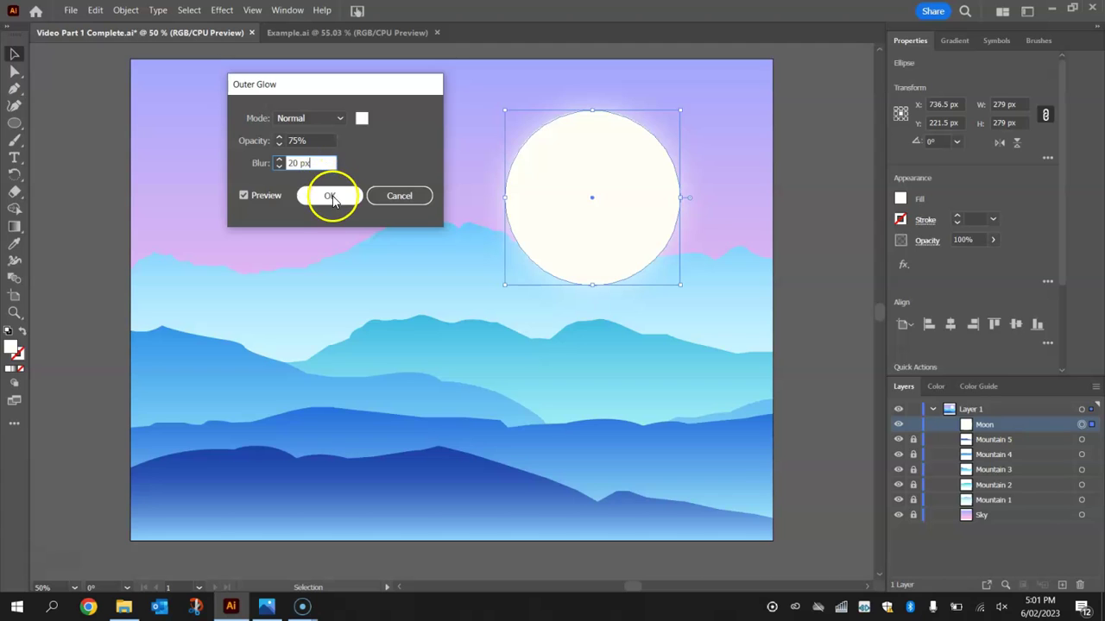
{"action": "left_click", "coordinate": [327, 197]}
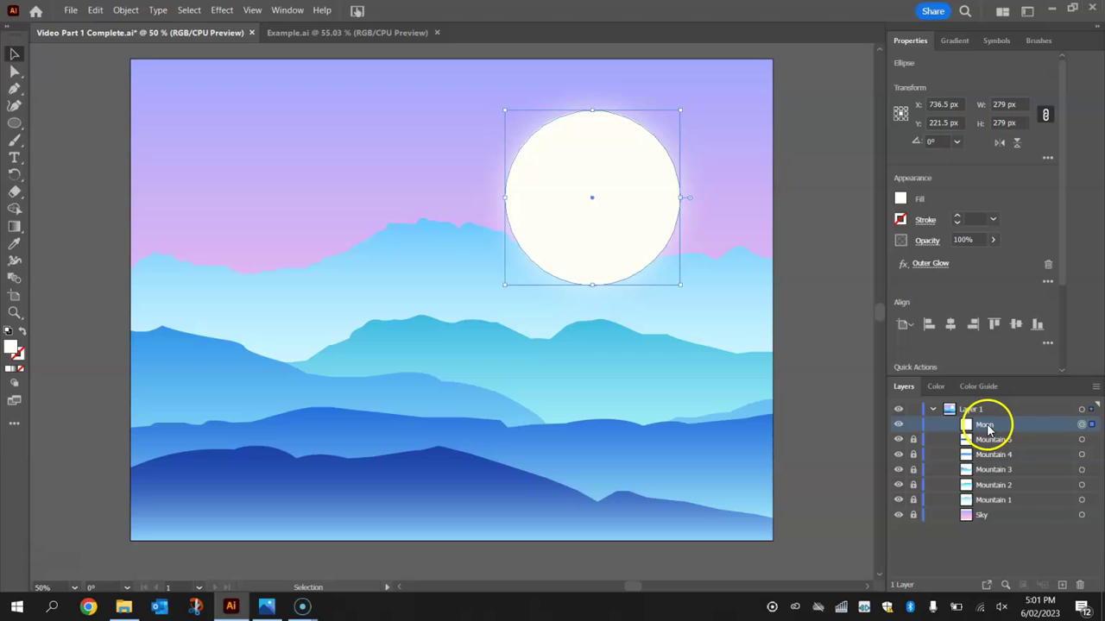
Stack the Moon between Mountain 1 and Sky and reposition it behind the ridge left of the highest peak.
{"action": "left_click_drag", "start_coordinate": [988, 429], "coordinate": [992, 514]}
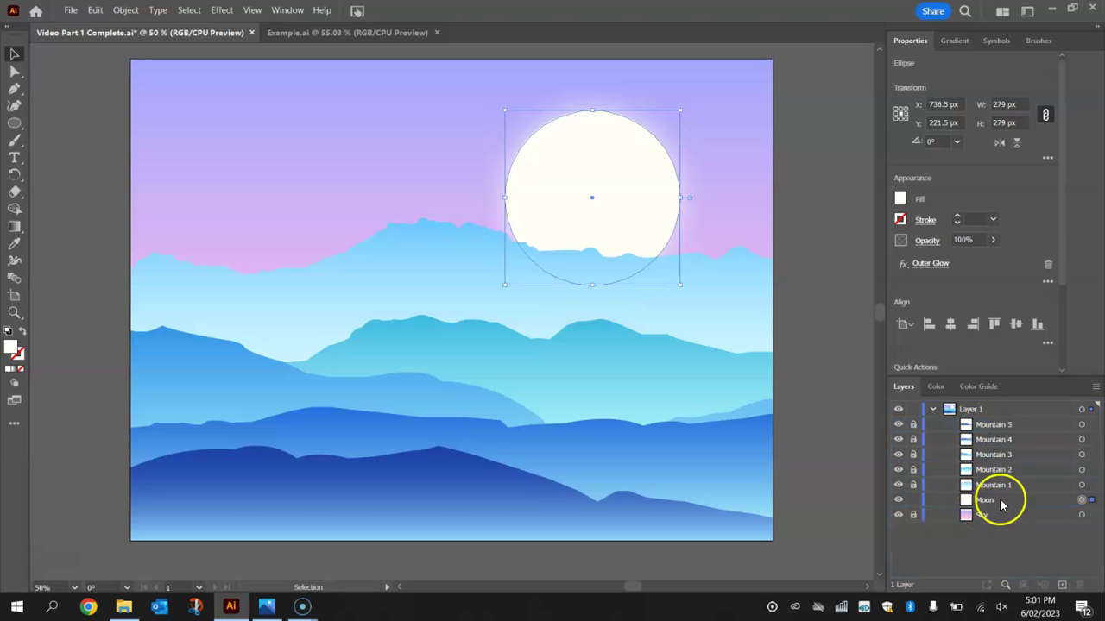
{"action": "left_click_drag", "start_coordinate": [636, 205], "coordinate": [369, 220]}
{"action": "left_click", "coordinate": [553, 196]}
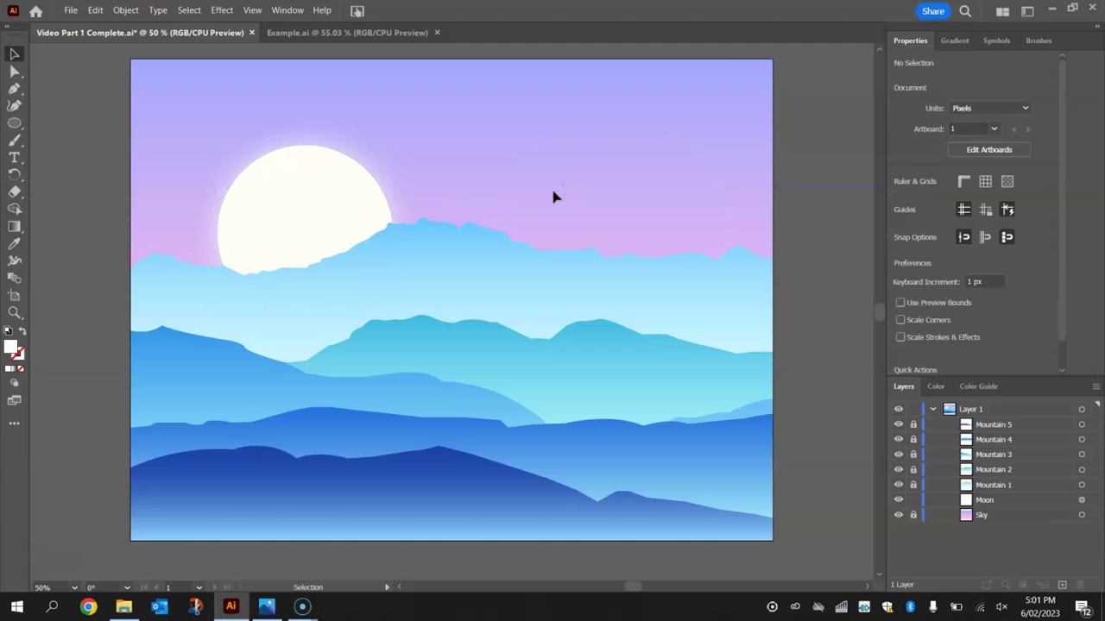
{"action": "left_click_drag", "start_coordinate": [347, 184], "coordinate": [358, 179]}
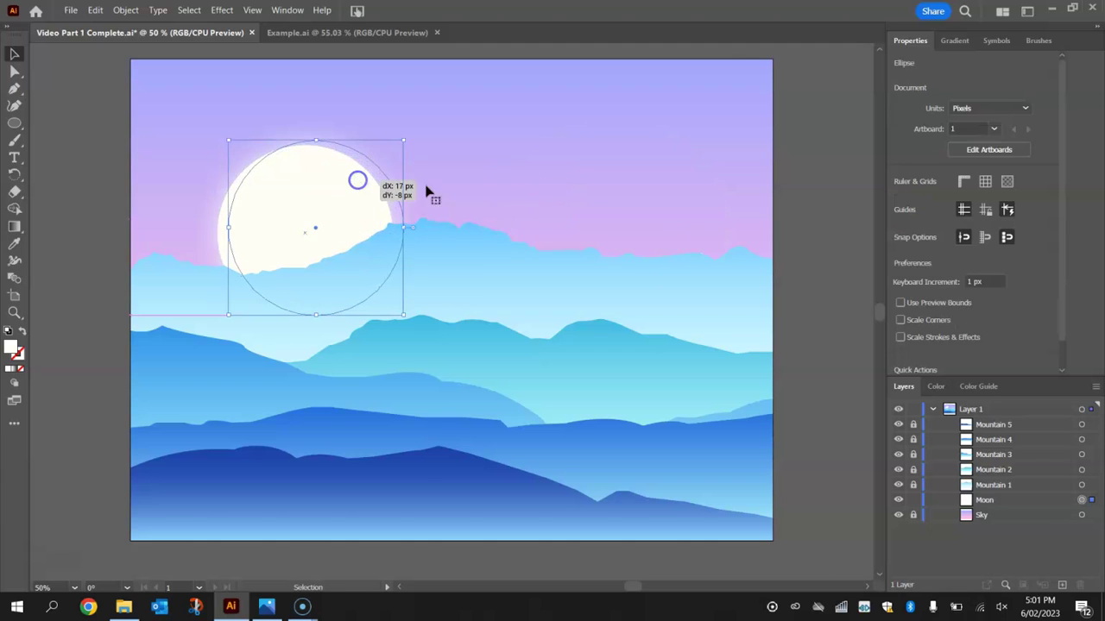
{"action": "left_click", "coordinate": [823, 147]}
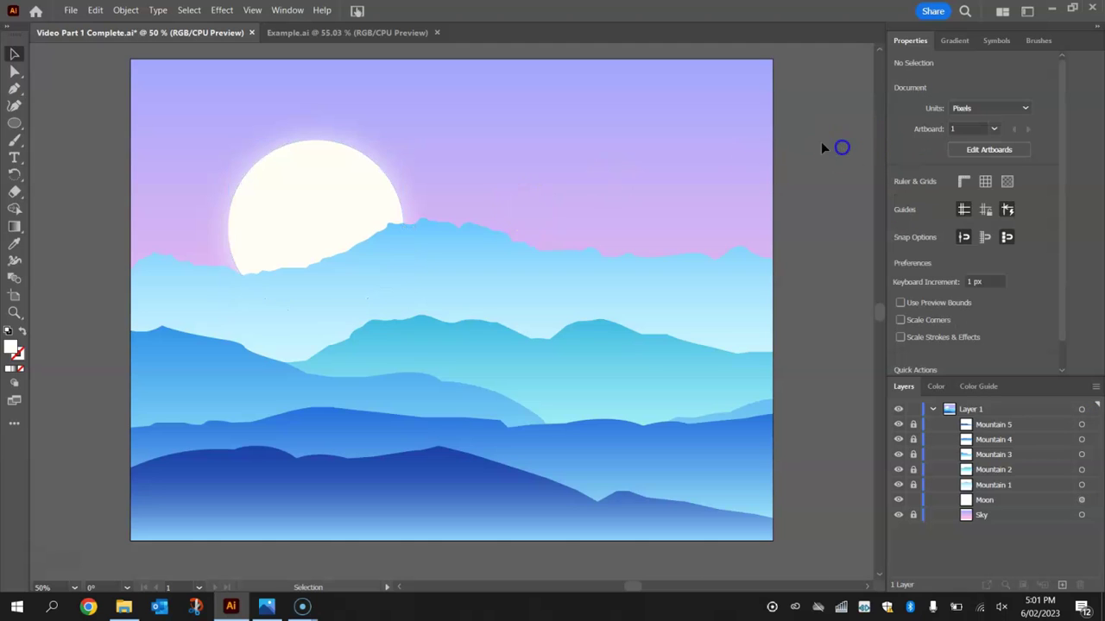
Lock the Moon and draw a small circle about 30 px wide in the sky to the moon's right.
{"action": "left_click", "coordinate": [913, 500]}
{"action": "left_click", "coordinate": [13, 123]}
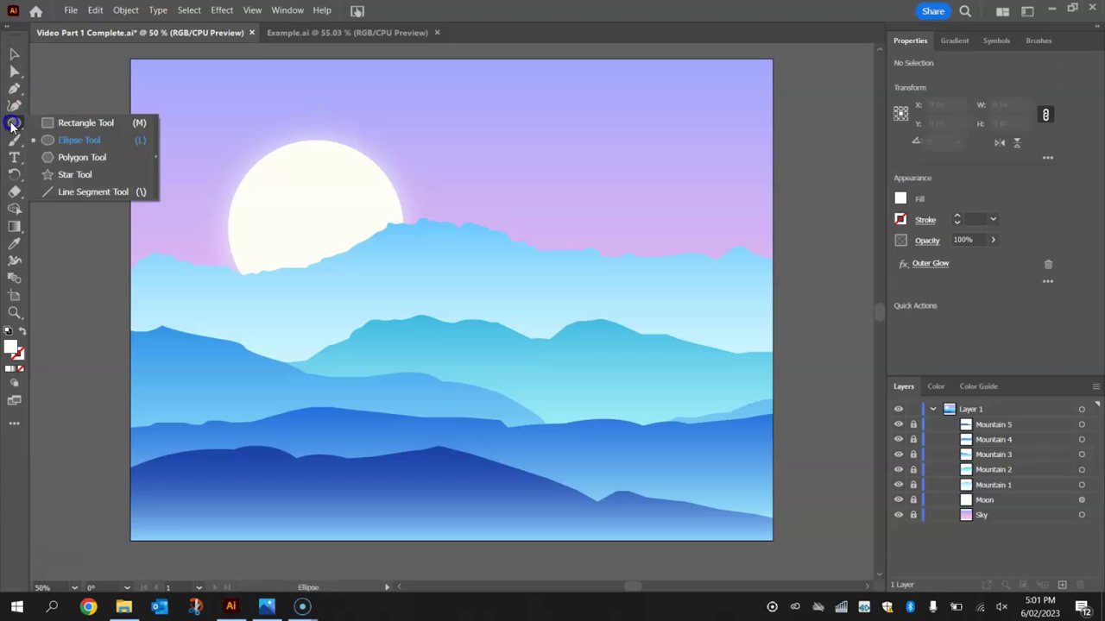
{"action": "left_click", "coordinate": [62, 138]}
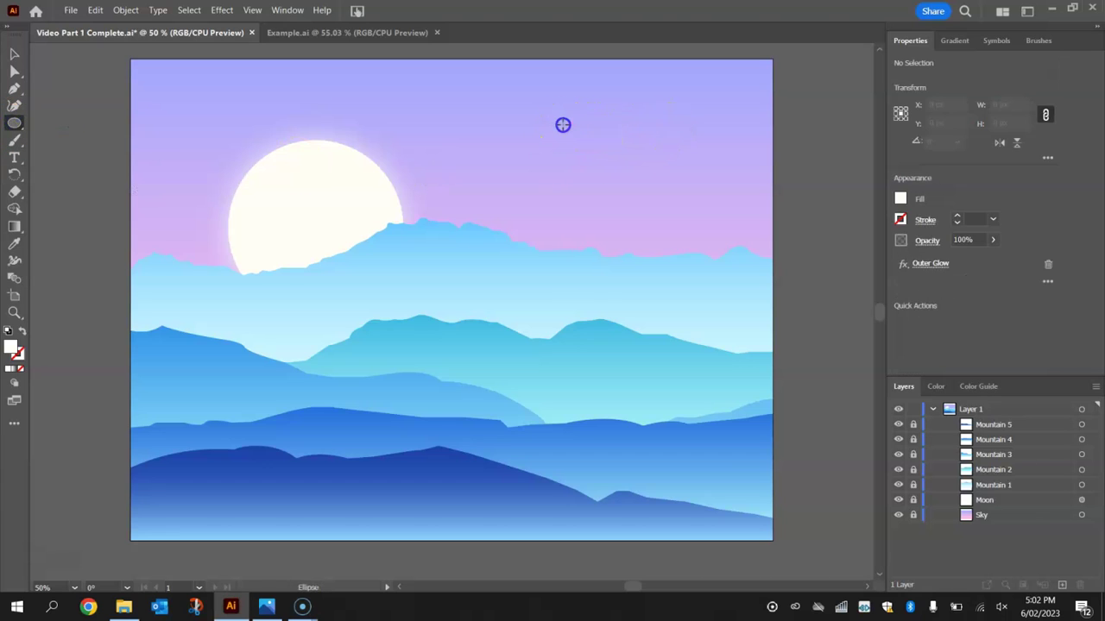
{"action": "left_click_drag", "start_coordinate": [562, 123], "coordinate": [583, 144]}
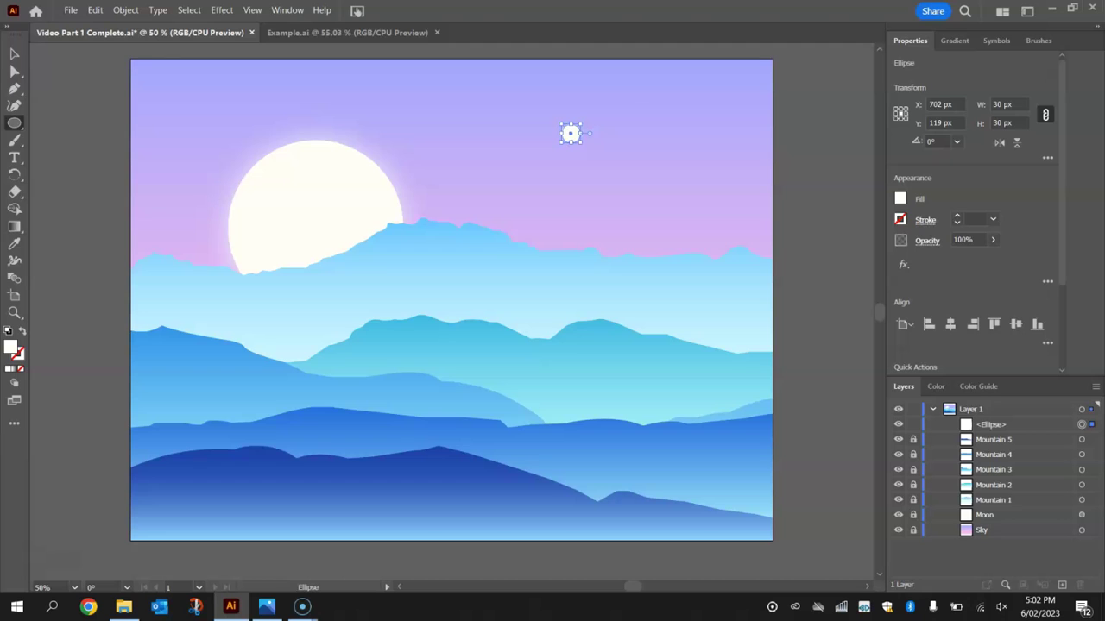
{"action": "key", "text": "v"}
{"action": "left_click", "coordinate": [782, 147]}
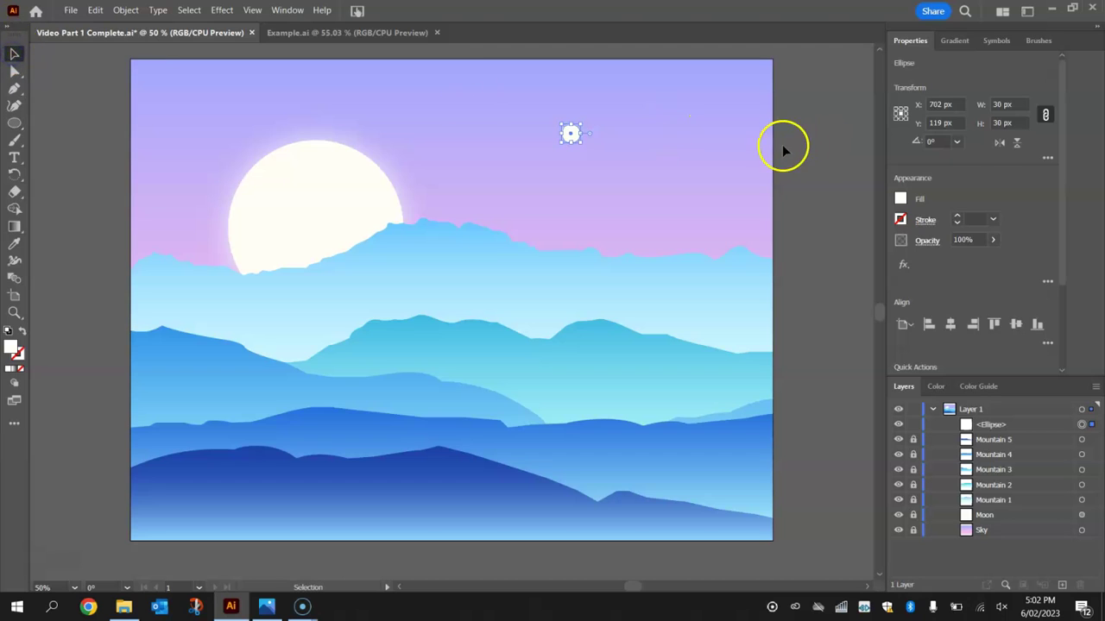
Apply a Pucker & Bloat effect of about -82% to the small circle to form a four-pointed star.
{"action": "left_click", "coordinate": [573, 140]}
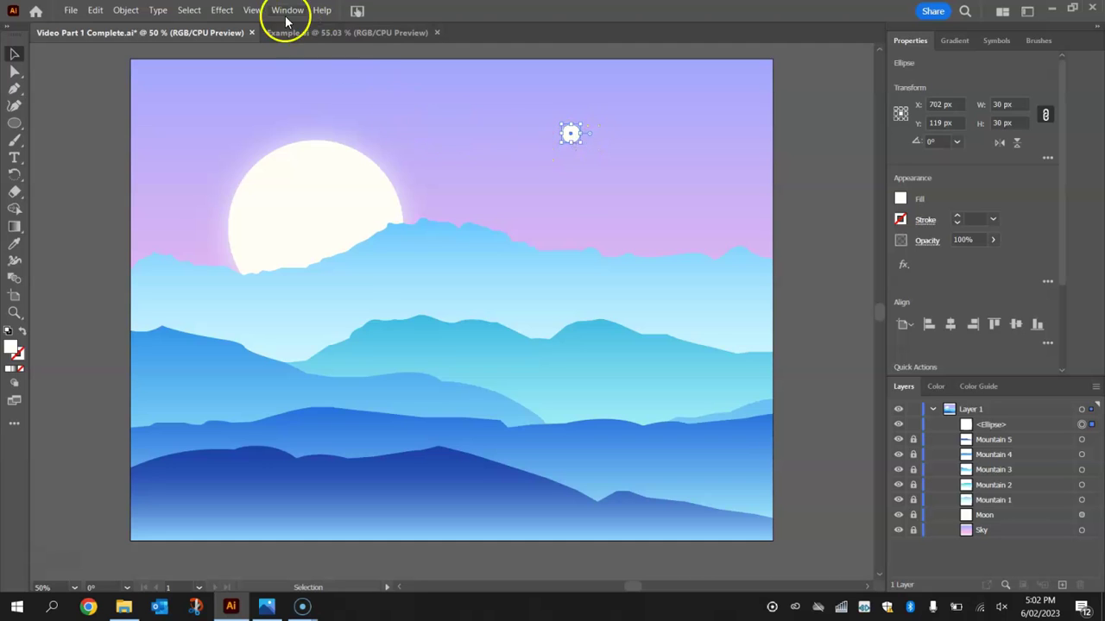
{"action": "left_click", "coordinate": [221, 9]}
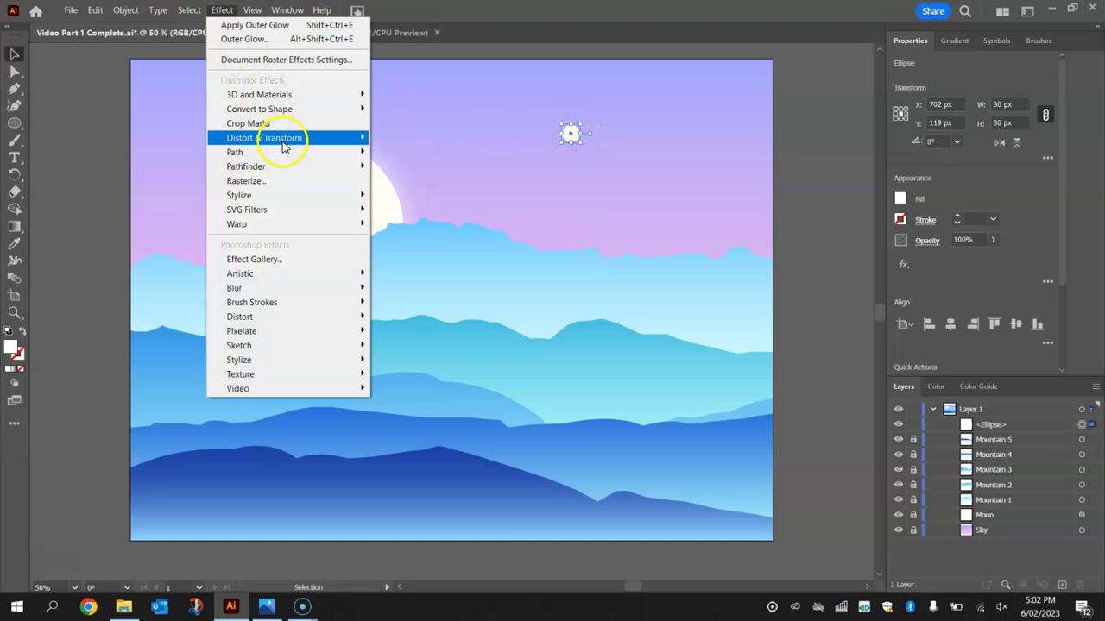
{"action": "mouse_move", "coordinate": [284, 142]}
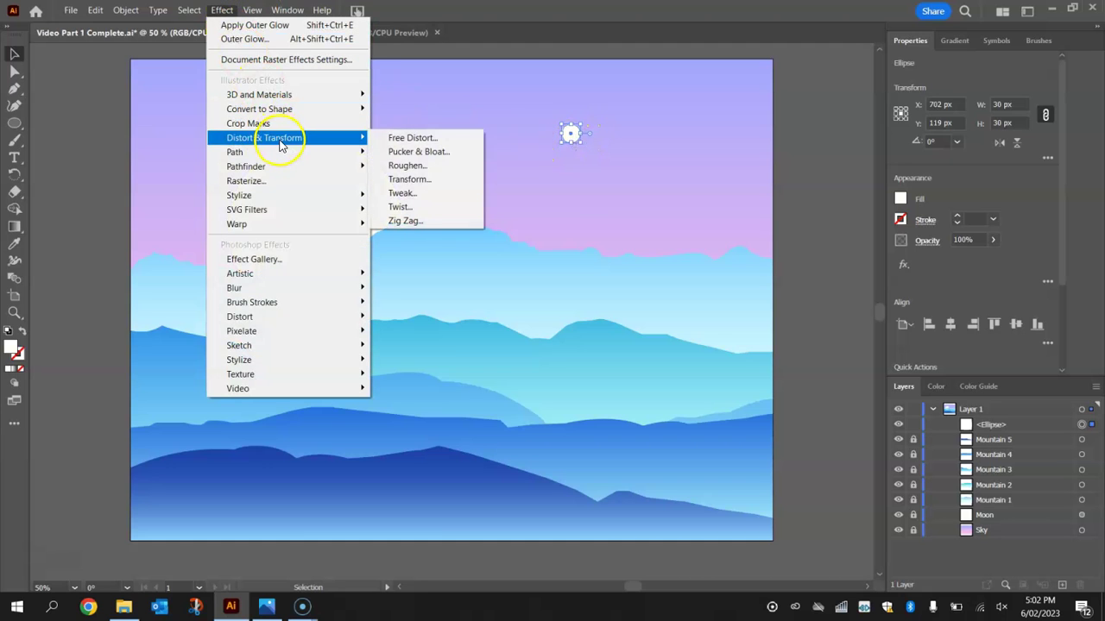
{"action": "left_click", "coordinate": [417, 152]}
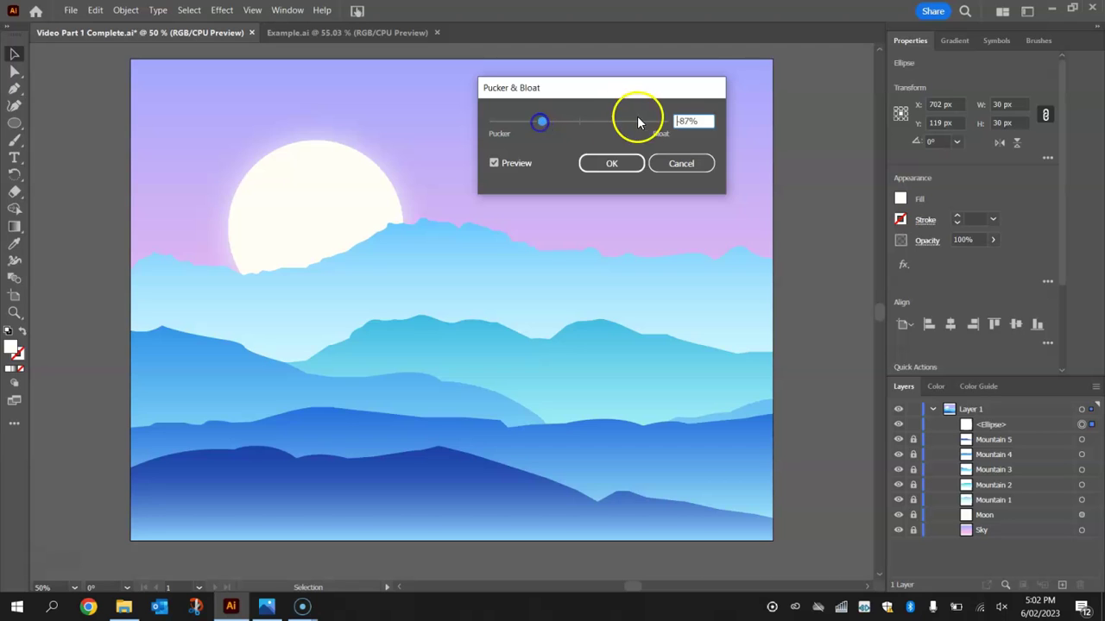
{"action": "left_click_drag", "start_coordinate": [625, 92], "coordinate": [597, 193]}
{"action": "left_click", "coordinate": [668, 218]}
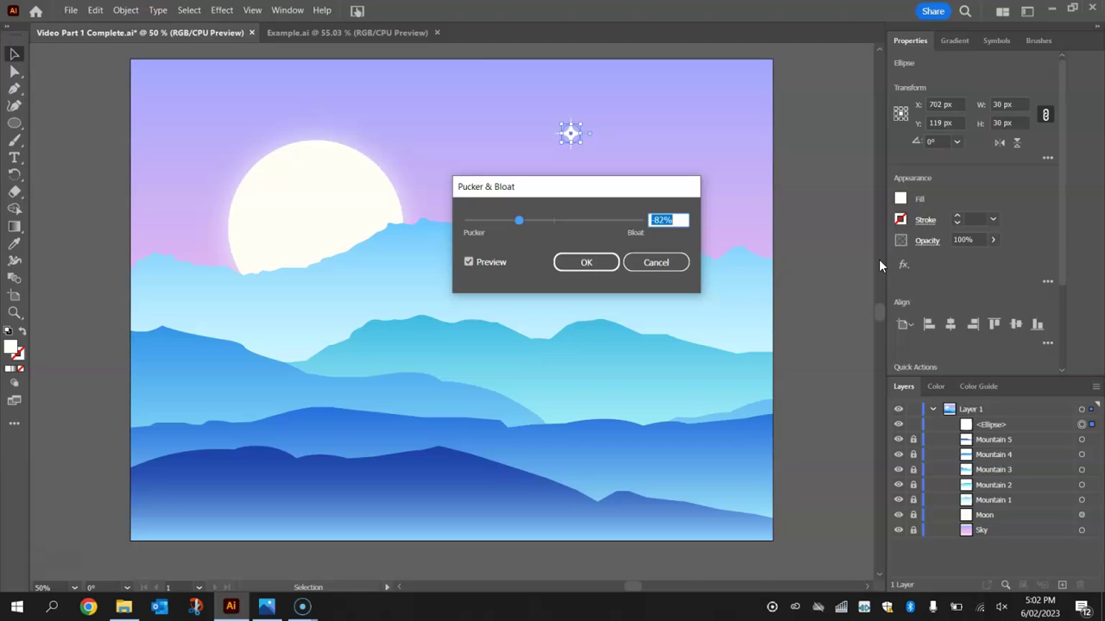
{"action": "left_click", "coordinate": [574, 263]}
{"action": "left_click", "coordinate": [629, 126]}
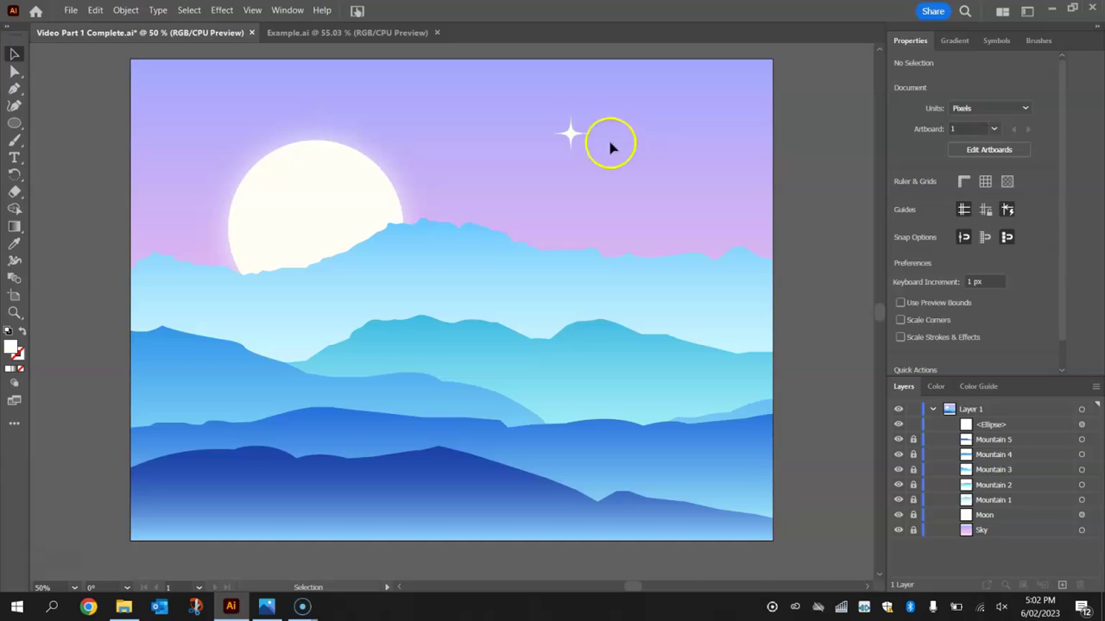
Scale the four-pointed star in the sky down to about 6 px wide and high.
{"action": "scroll", "coordinate": [570, 131], "scroll_direction": "up", "scroll_amount": 3}
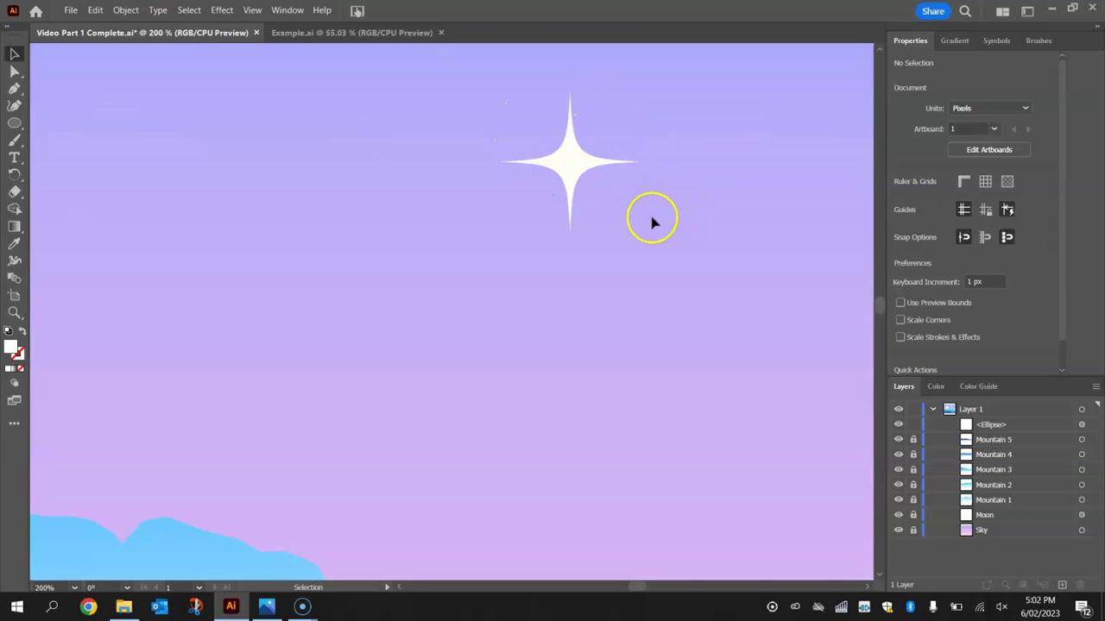
{"action": "scroll", "coordinate": [667, 120], "scroll_direction": "down", "scroll_amount": 1}
{"action": "scroll", "coordinate": [667, 120], "scroll_direction": "down", "scroll_amount": 3}
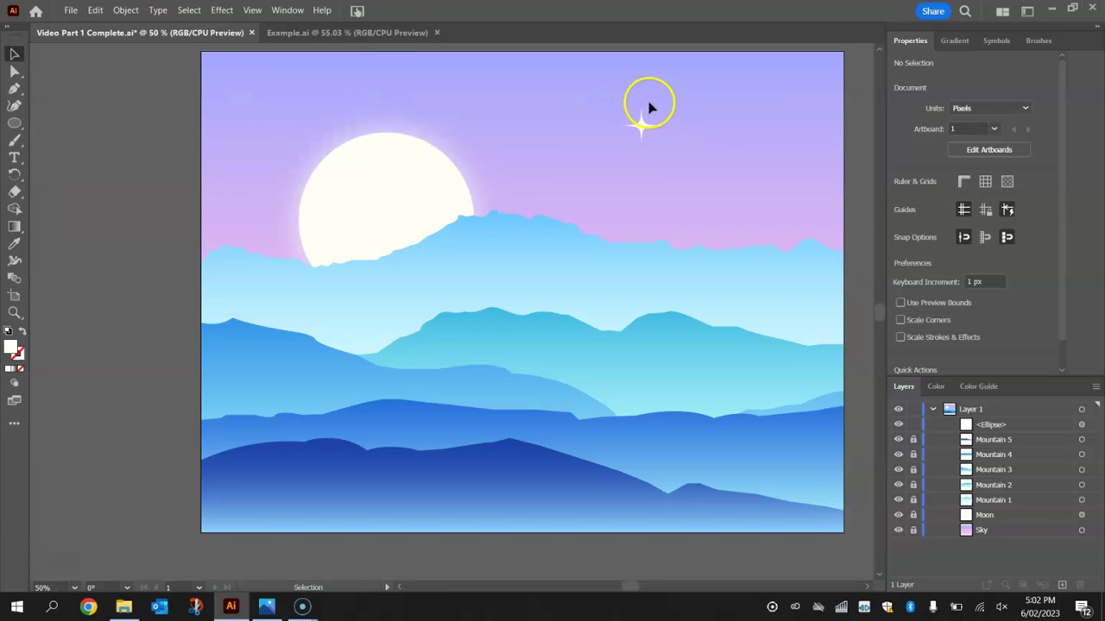
{"action": "left_click_drag", "start_coordinate": [715, 122], "coordinate": [646, 135]}
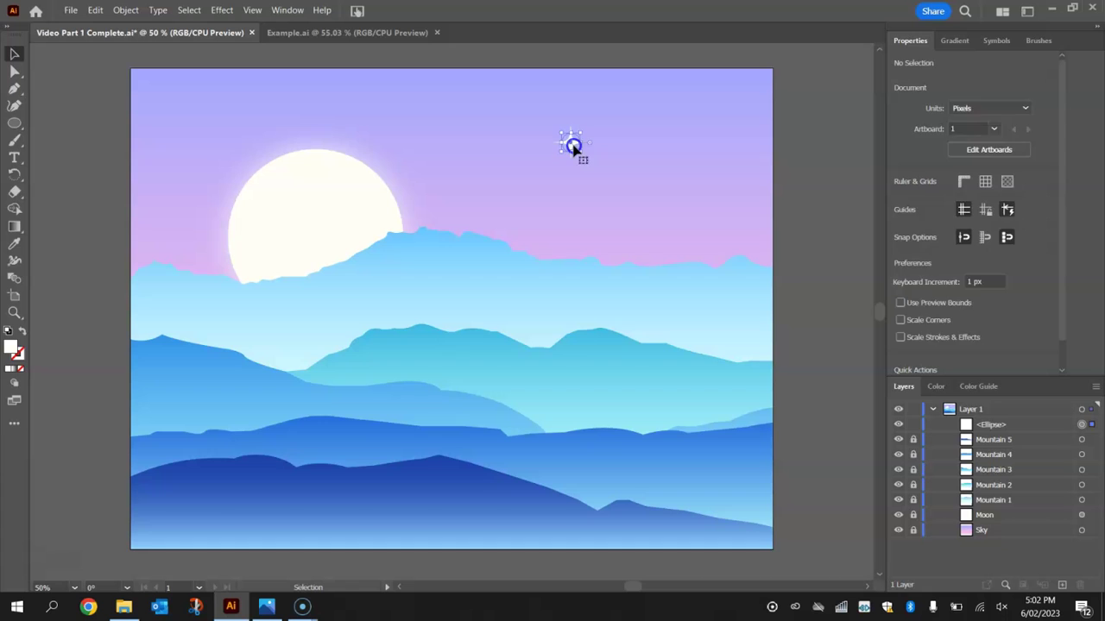
{"action": "left_click", "coordinate": [574, 148]}
{"action": "scroll", "coordinate": [615, 112], "scroll_direction": "up", "scroll_amount": 2}
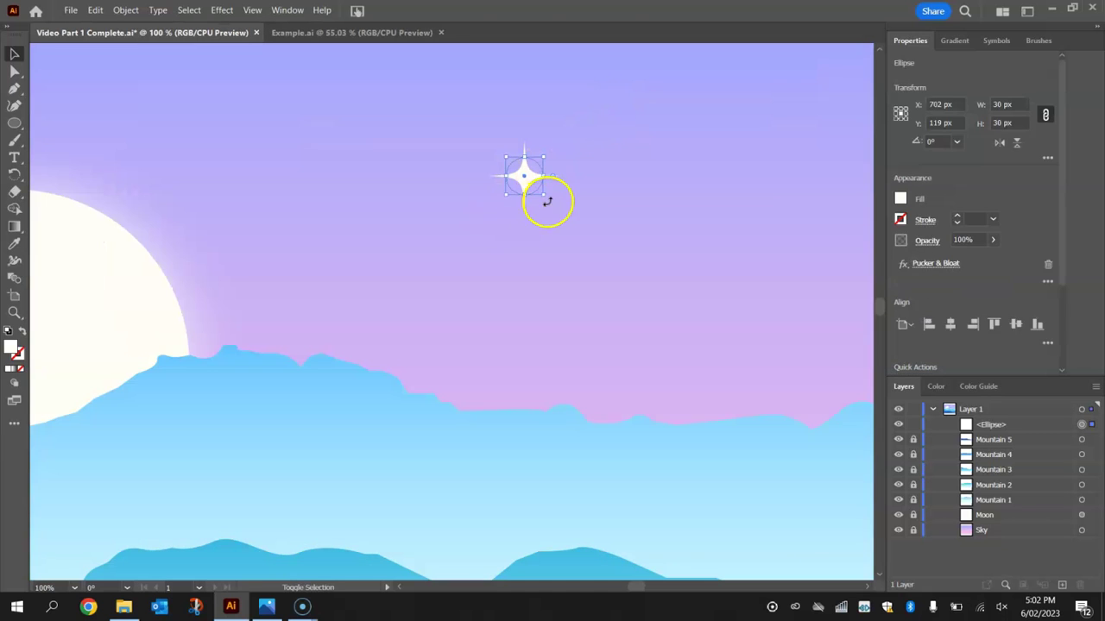
{"action": "left_click_drag", "start_coordinate": [541, 196], "coordinate": [513, 179]}
{"action": "left_click", "coordinate": [513, 228]}
{"action": "scroll", "coordinate": [510, 243], "scroll_direction": "down", "scroll_amount": 2}
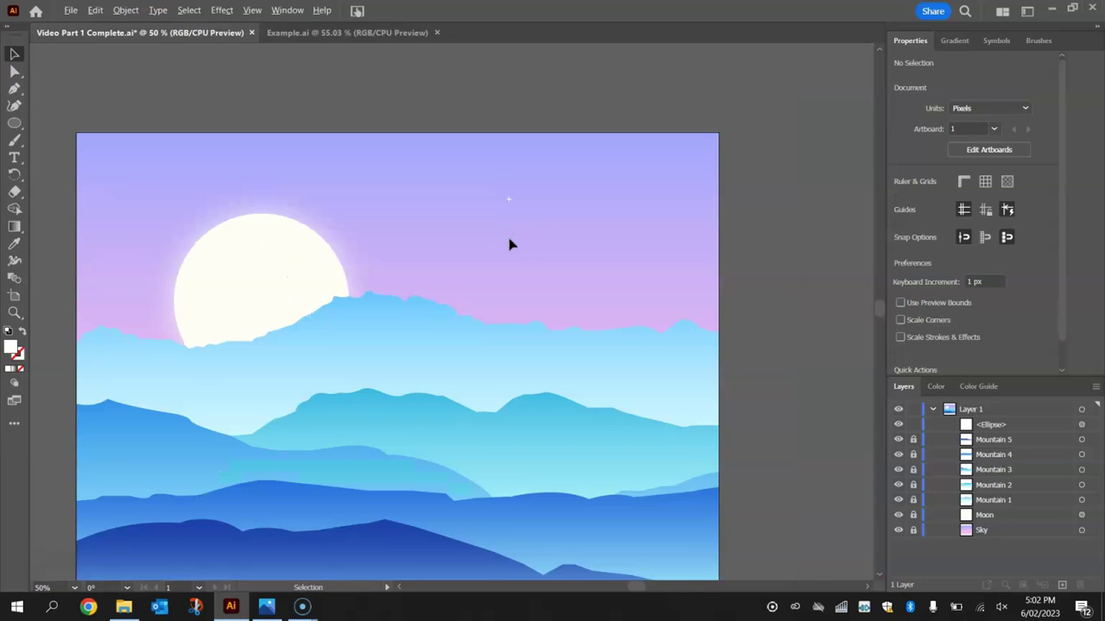
Shrink the tiny star further to about 4 px wide and high.
{"action": "scroll", "coordinate": [426, 311], "scroll_direction": "down", "scroll_amount": 3}
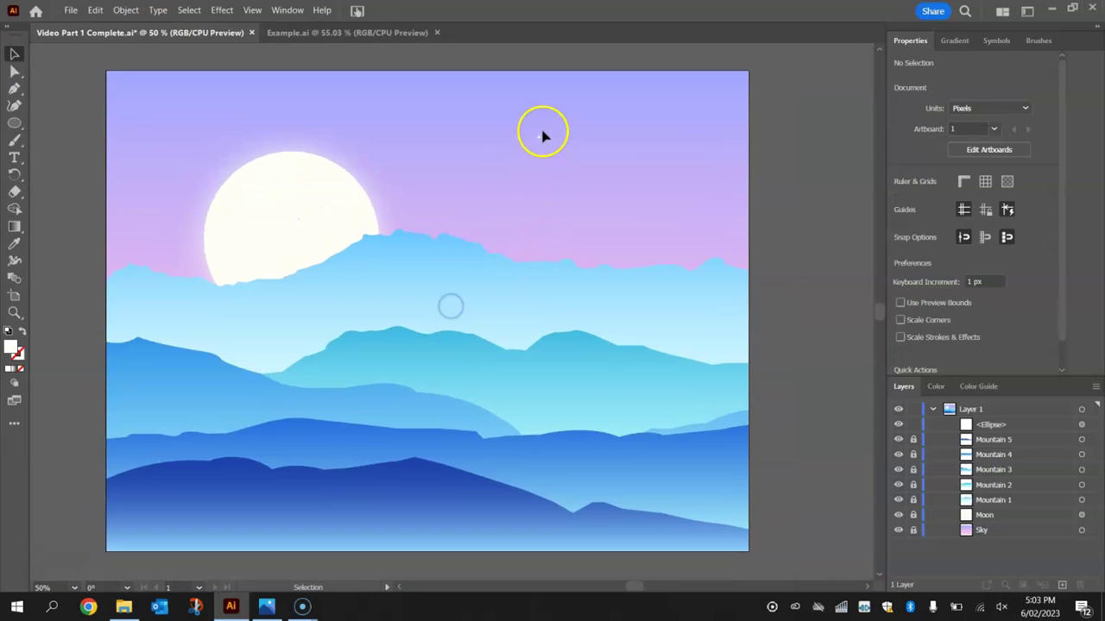
{"action": "scroll", "coordinate": [540, 131], "scroll_direction": "up", "scroll_amount": 6}
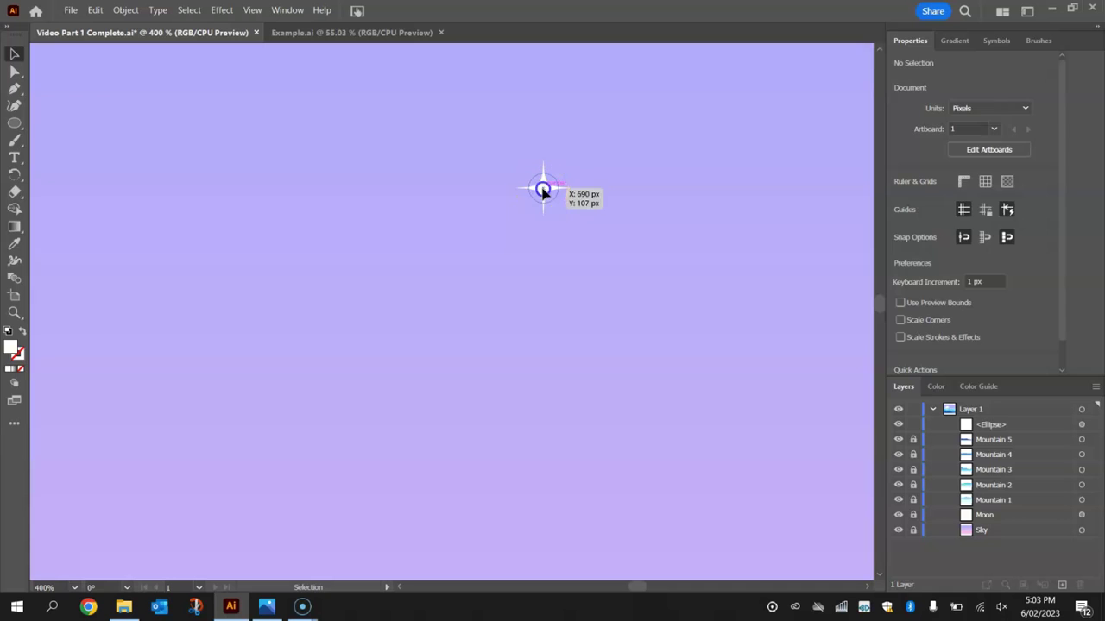
{"action": "left_click", "coordinate": [543, 190]}
{"action": "left_click_drag", "start_coordinate": [558, 202], "coordinate": [548, 196]}
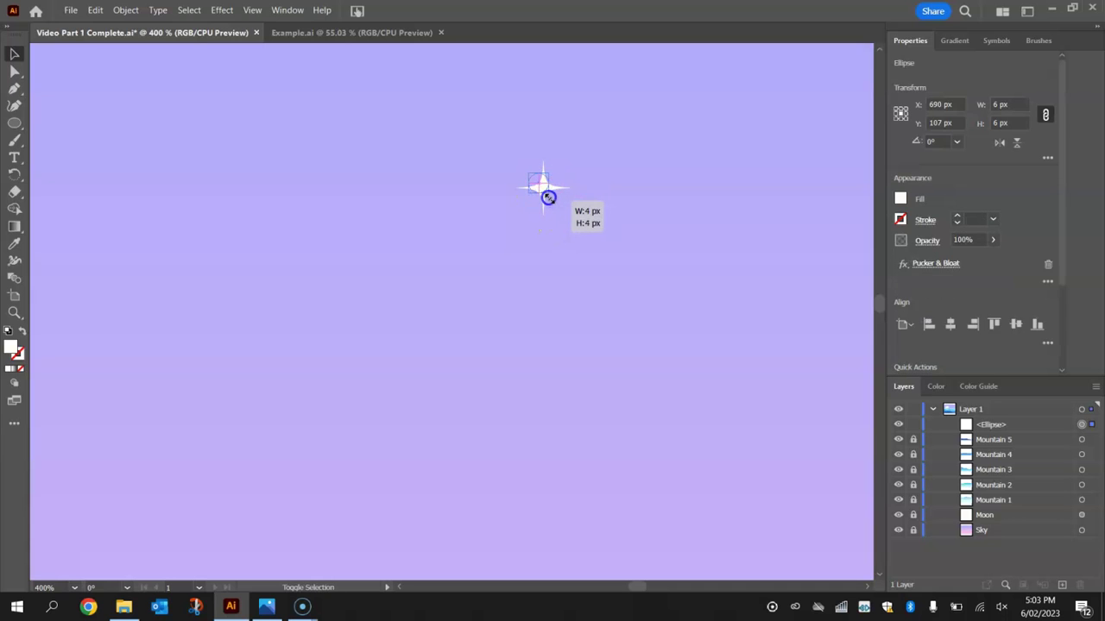
{"action": "left_click", "coordinate": [581, 234]}
{"action": "key", "text": "ctrl+0"}
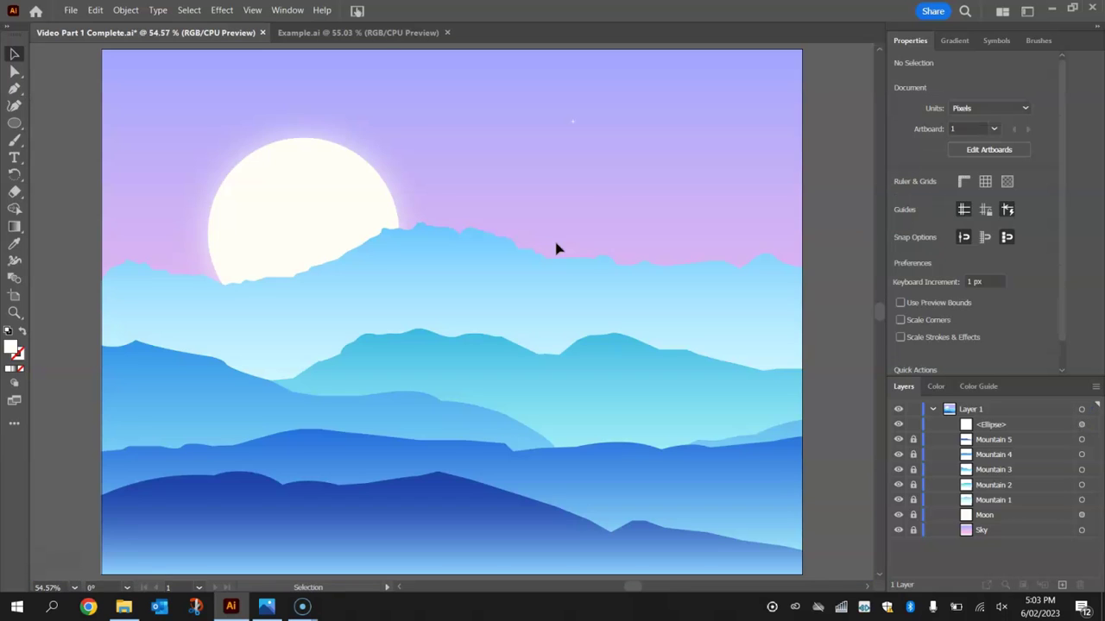
Create a new Scatter Brush from the tiny star and name it Star Brush.
{"action": "left_click", "coordinate": [573, 123]}
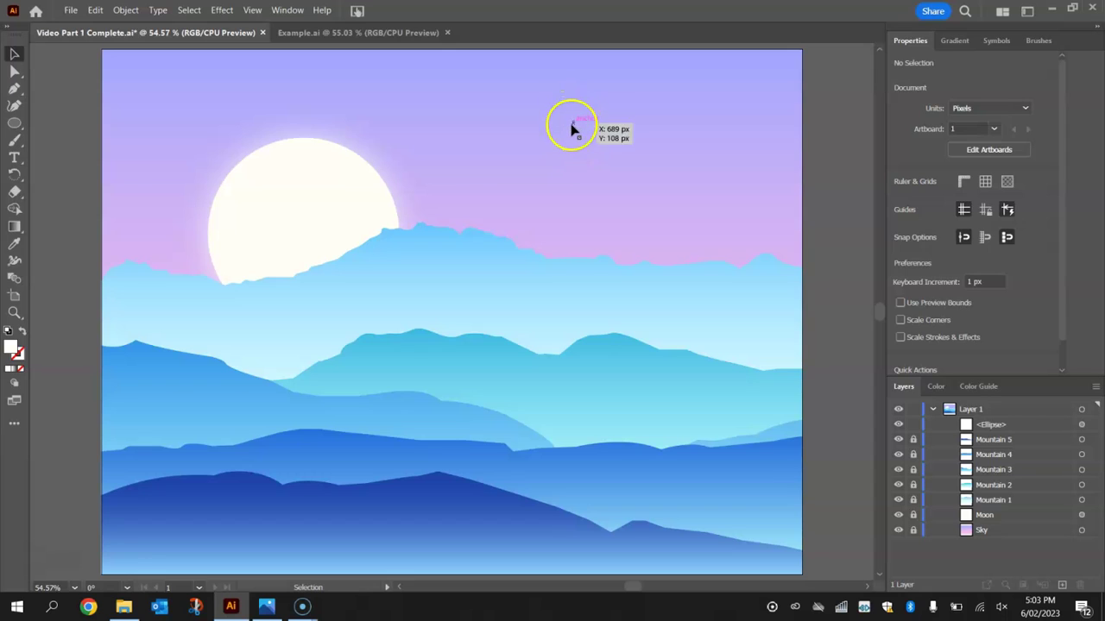
{"action": "left_click", "coordinate": [795, 119]}
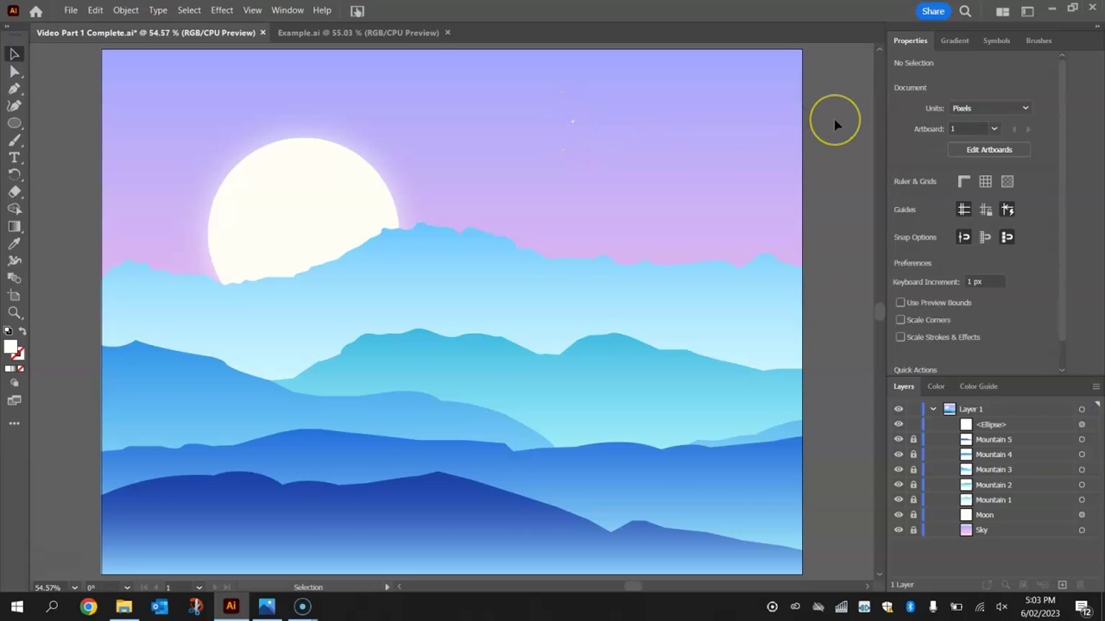
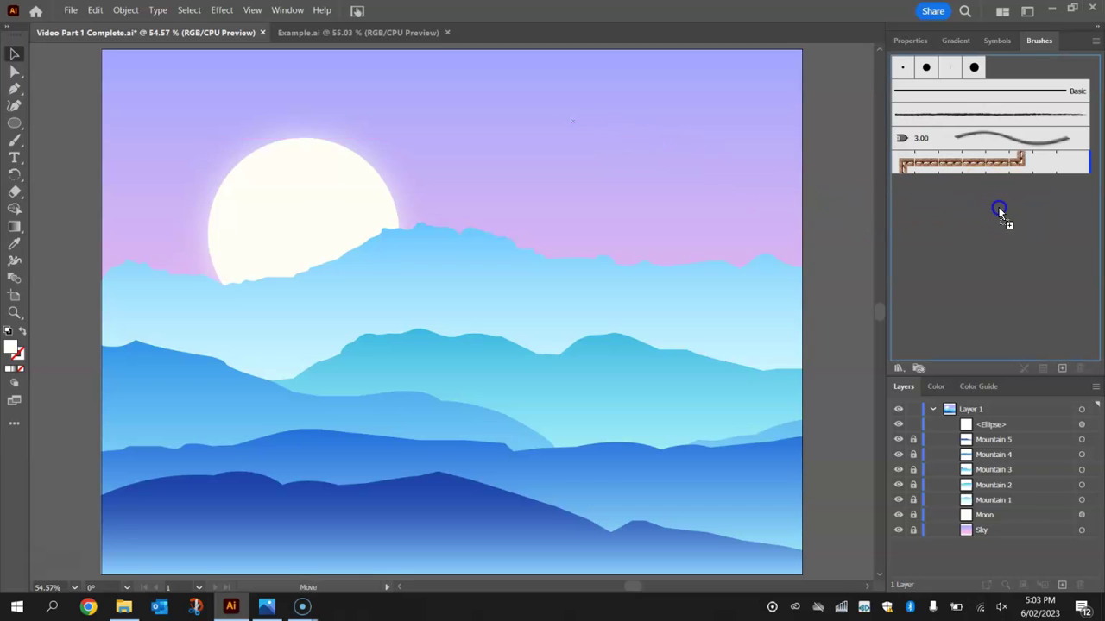
{"action": "left_click_drag", "start_coordinate": [980, 213], "coordinate": [979, 214]}
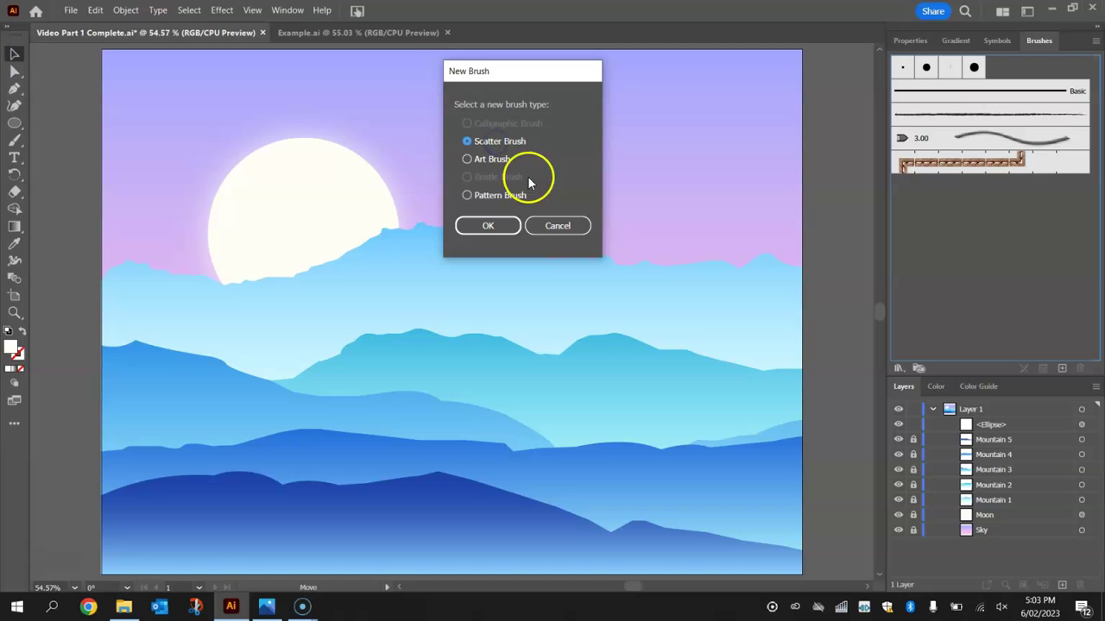
{"action": "left_click", "coordinate": [494, 230]}
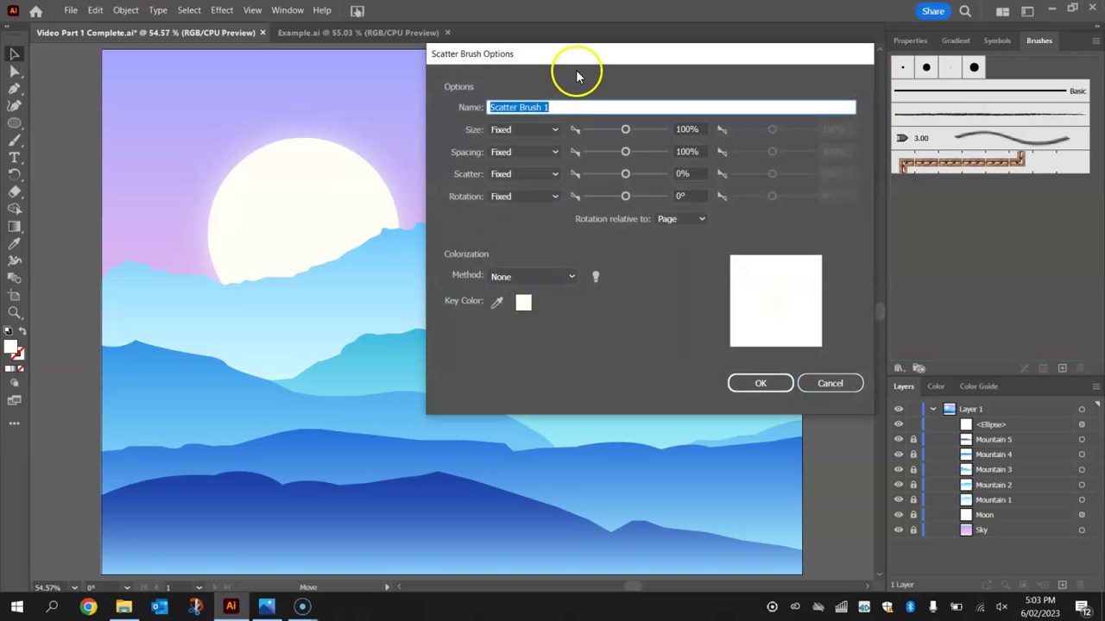
{"action": "left_click_drag", "start_coordinate": [546, 62], "coordinate": [424, 62]}
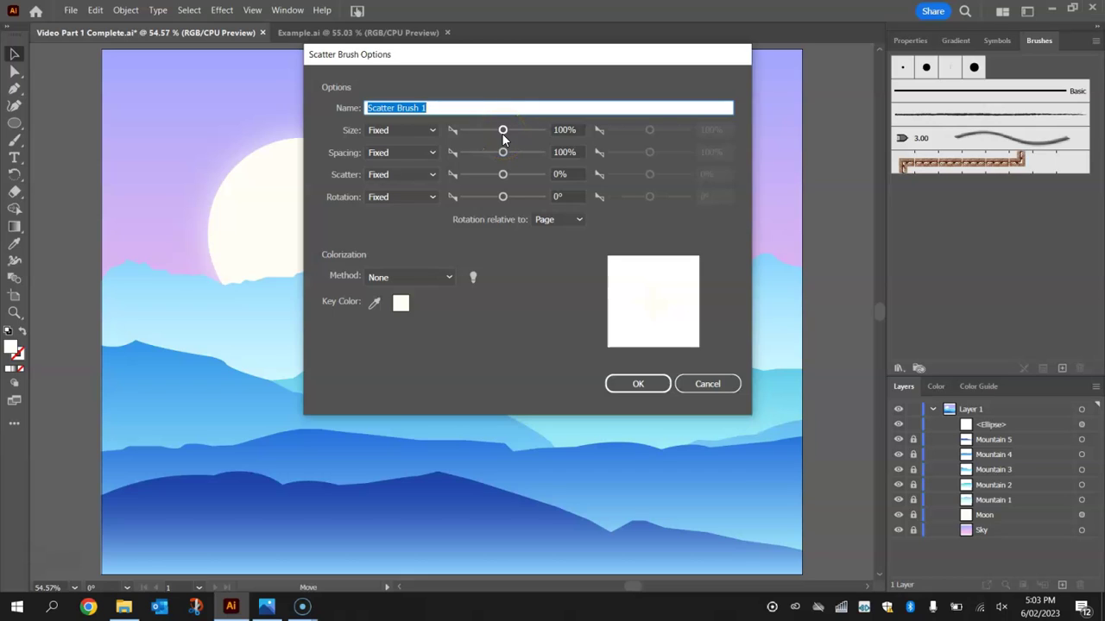
{"action": "type", "text": "Star"}
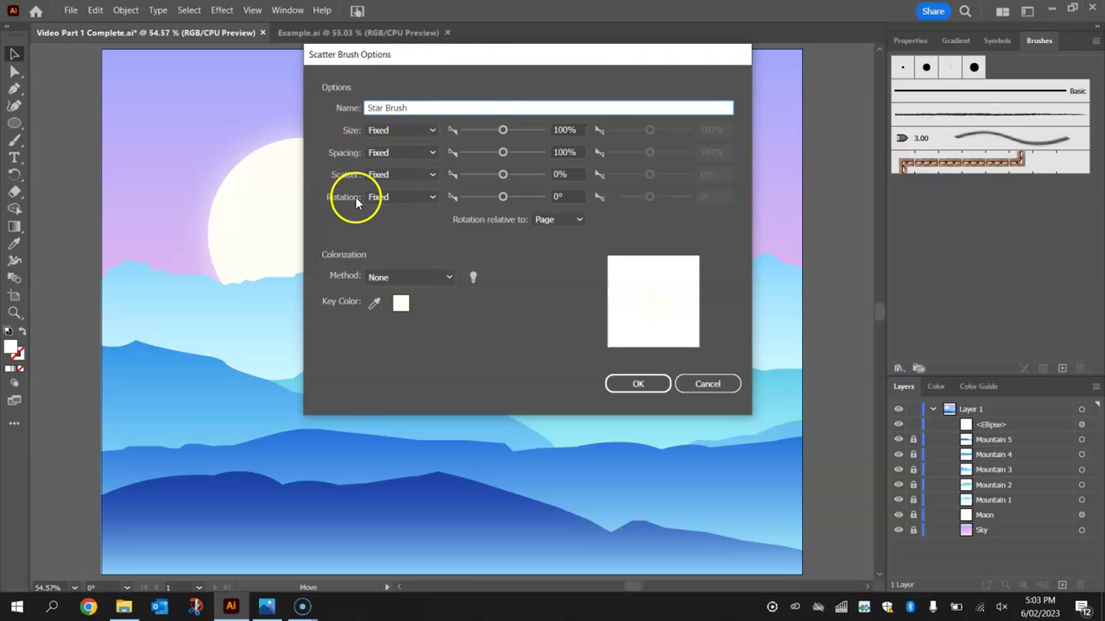
Switch the Star Brush's Size, Spacing, Scatter and Rotation from Fixed to Random.
{"action": "left_click", "coordinate": [384, 130]}
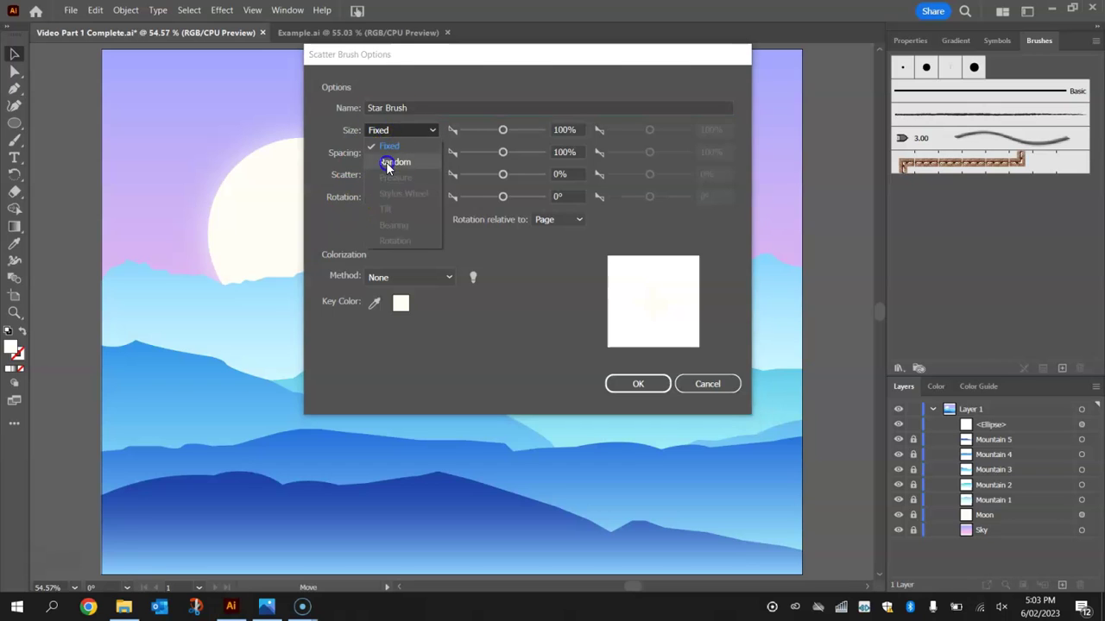
{"action": "left_click", "coordinate": [386, 162]}
{"action": "left_click", "coordinate": [380, 152]}
{"action": "left_click", "coordinate": [386, 183]}
{"action": "left_click", "coordinate": [384, 174]}
{"action": "left_click", "coordinate": [387, 205]}
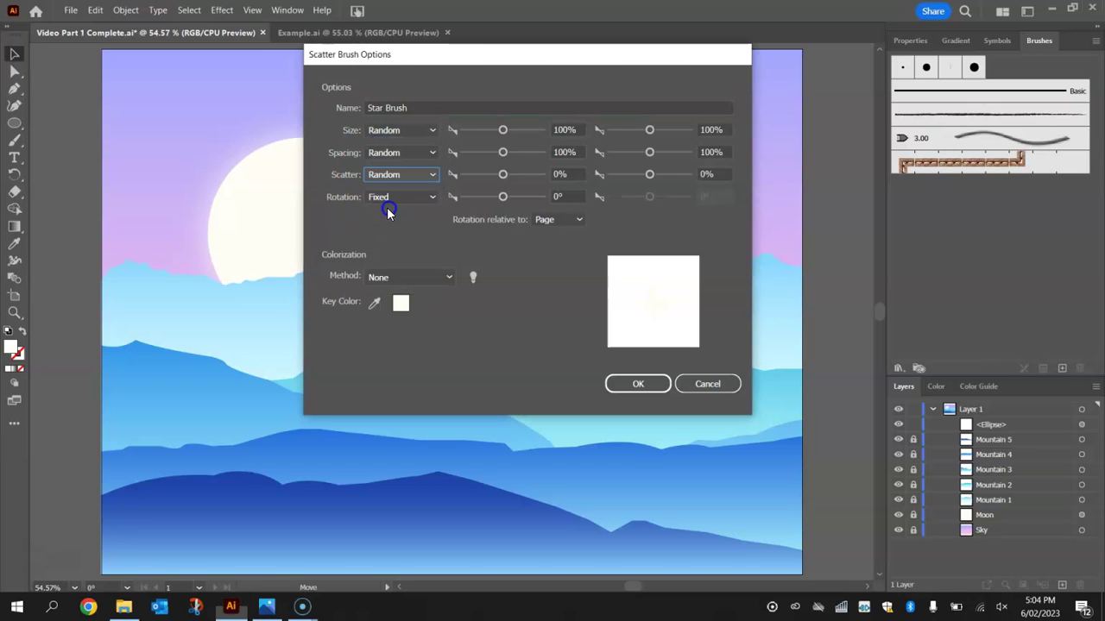
{"action": "left_click", "coordinate": [381, 200]}
{"action": "left_click", "coordinate": [389, 226]}
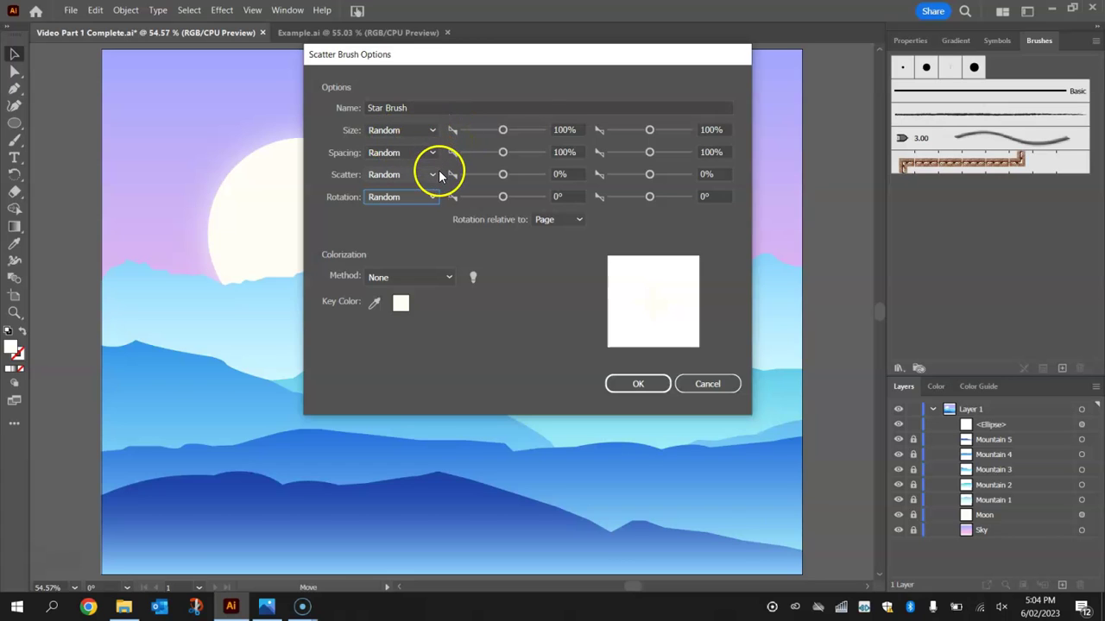
Set the Star Brush's random size range to a minimum of 50% and a maximum of 100%.
{"action": "left_click", "coordinate": [503, 130]}
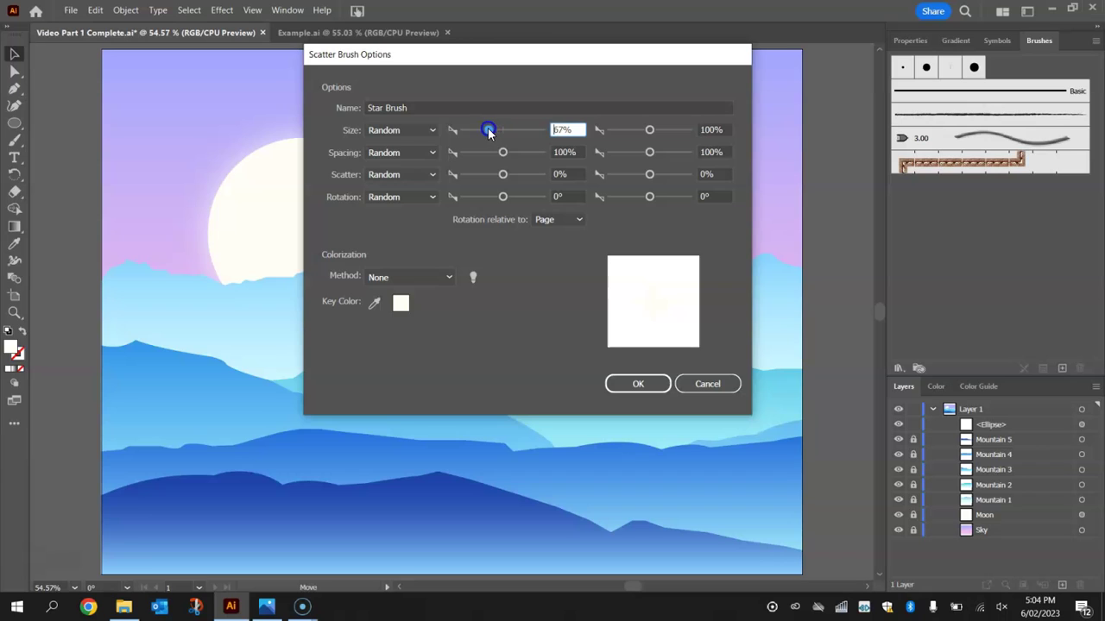
{"action": "double_click", "coordinate": [563, 130]}
{"action": "left_click", "coordinate": [420, 131]}
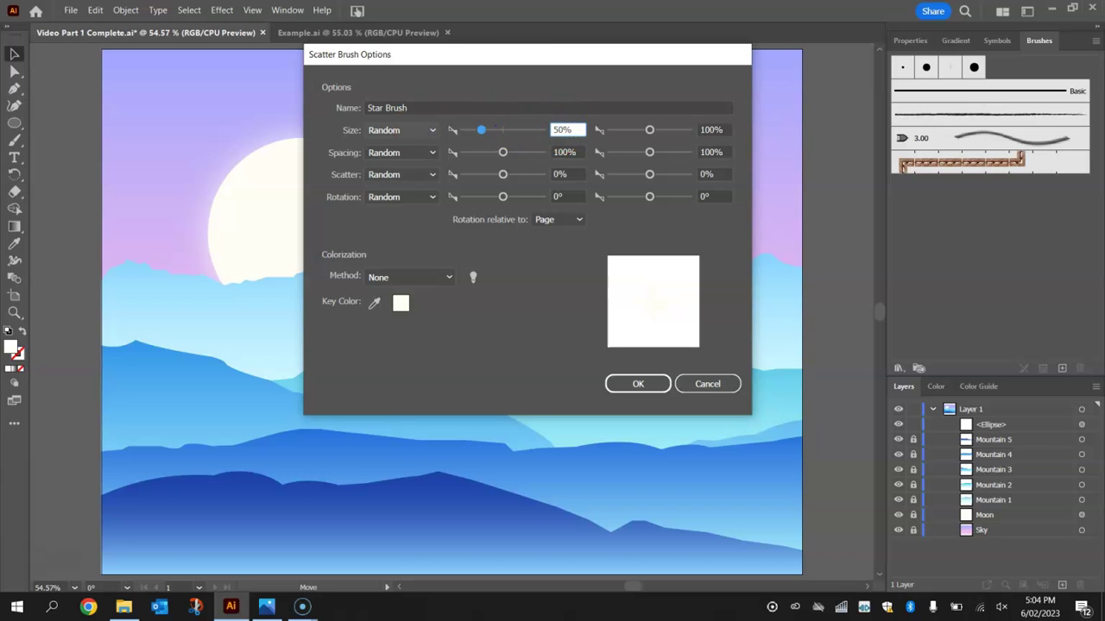
{"action": "double_click", "coordinate": [713, 130]}
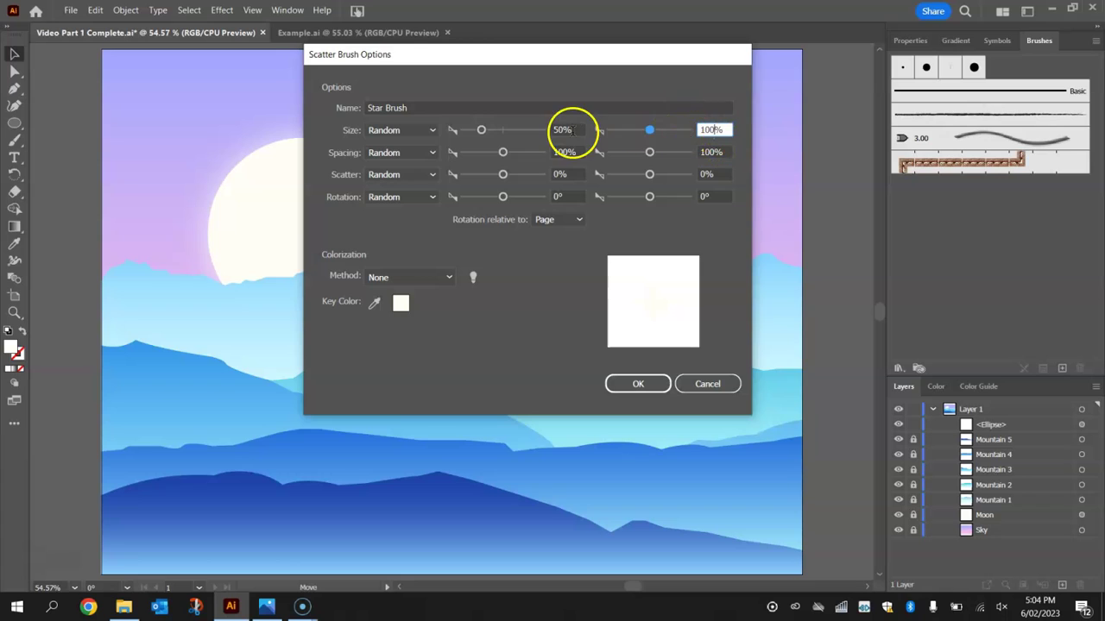
{"action": "left_click", "coordinate": [575, 131]}
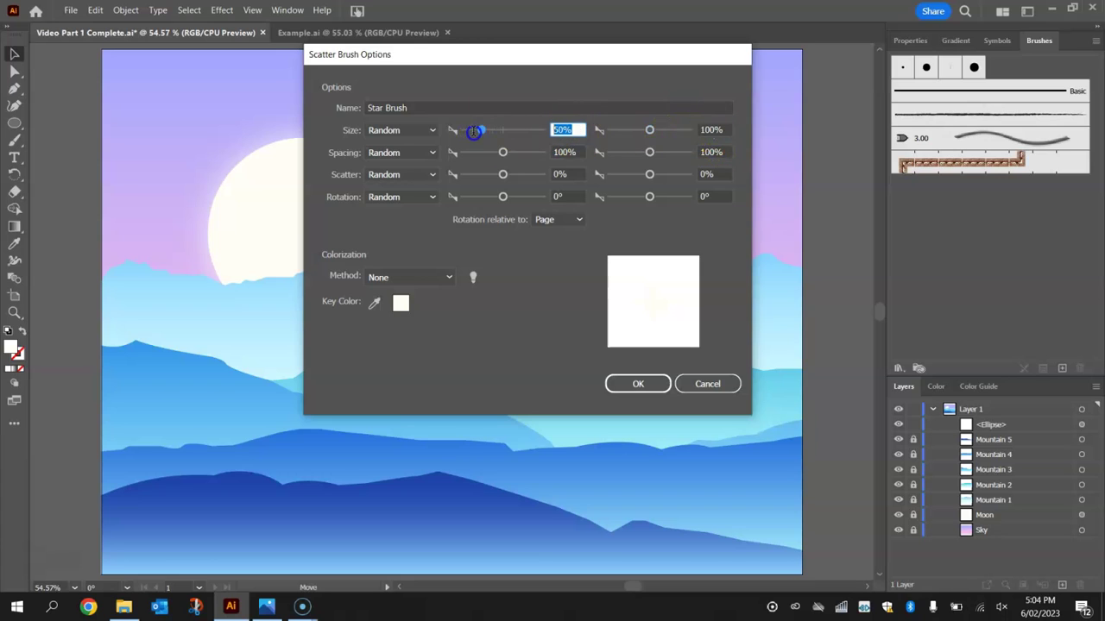
{"action": "left_click", "coordinate": [563, 129]}
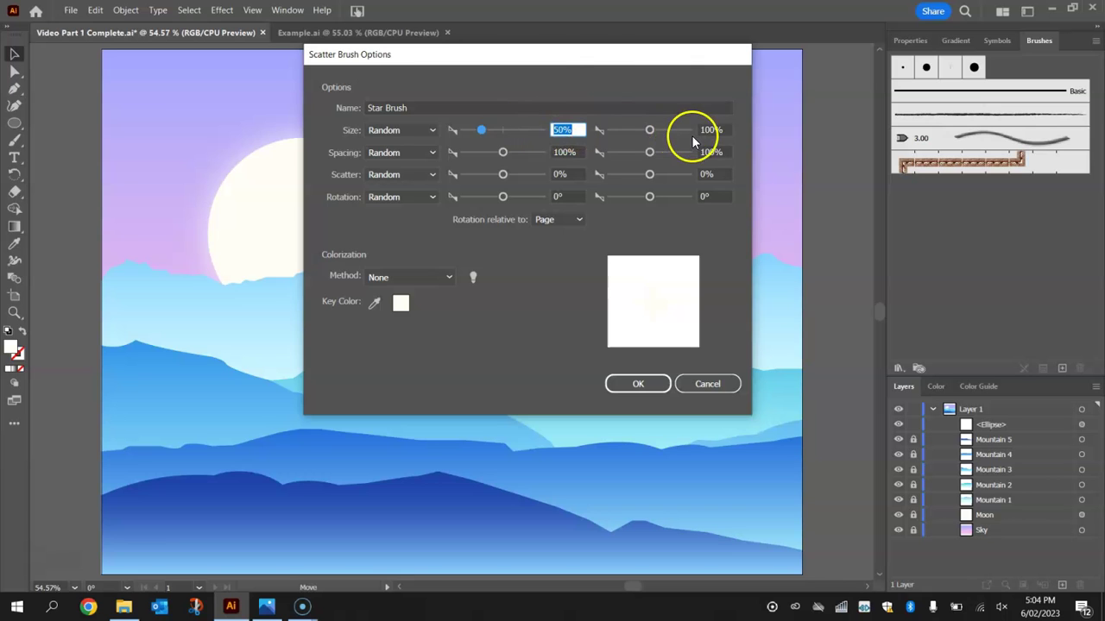
Set the Star Brush's random spacing range to about 540% minimum and 873% maximum.
{"action": "mouse_move", "coordinate": [561, 53]}
{"action": "left_mouse_down"}
{"action": "mouse_move", "coordinate": [564, 244]}
{"action": "mouse_move", "coordinate": [572, 195]}
{"action": "mouse_move", "coordinate": [396, 23]}
{"action": "mouse_move", "coordinate": [424, 18]}
{"action": "left_mouse_up"}
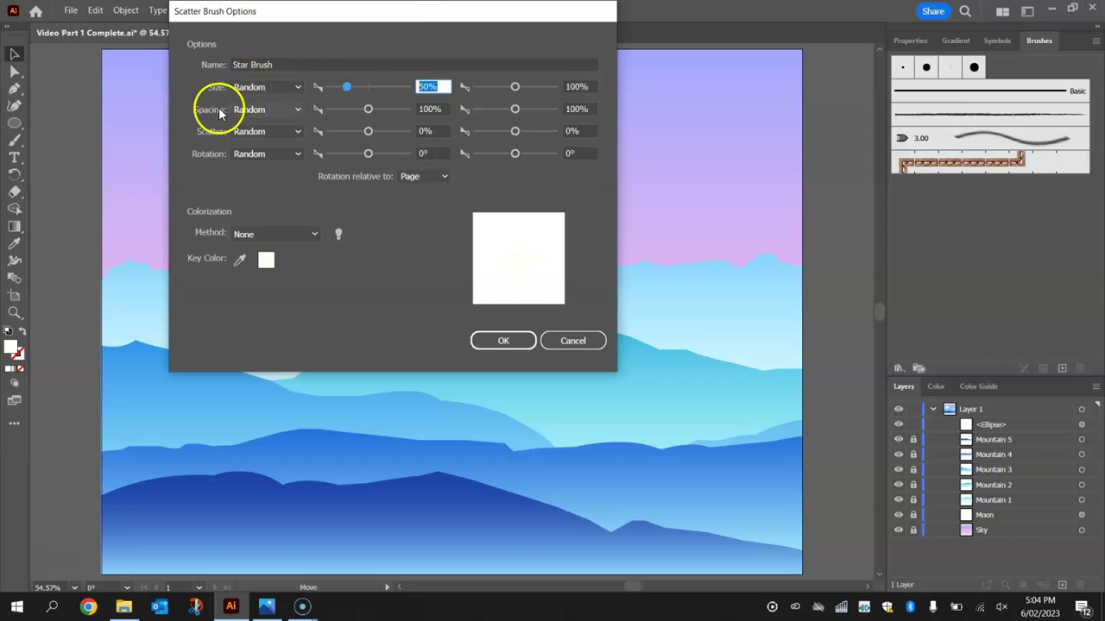
{"action": "left_click", "coordinate": [370, 110]}
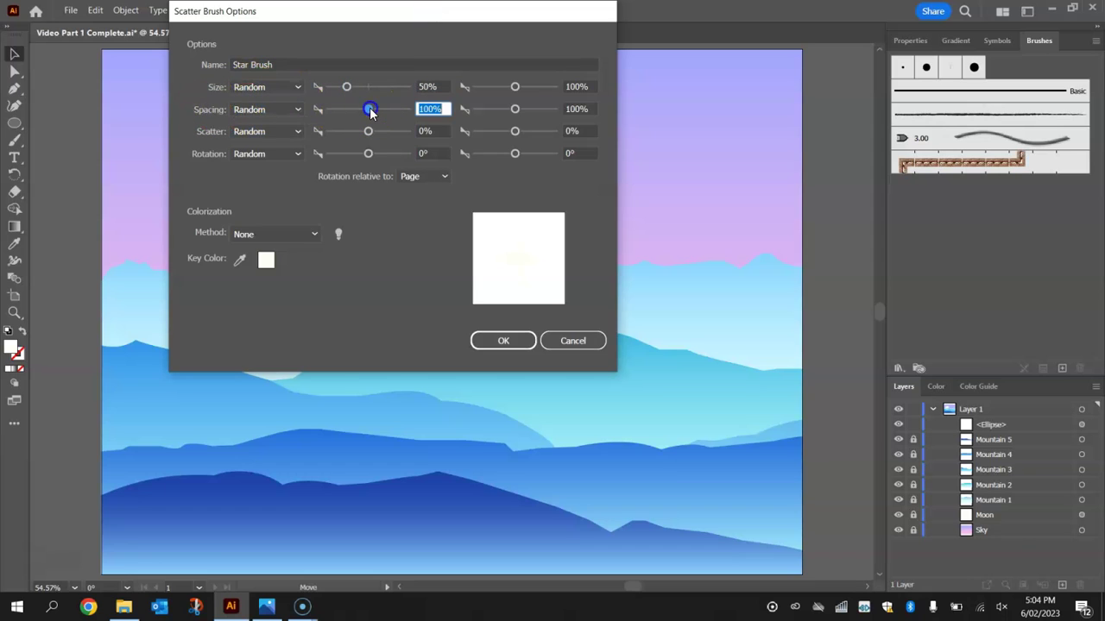
{"action": "left_click_drag", "start_coordinate": [391, 112], "coordinate": [386, 110]}
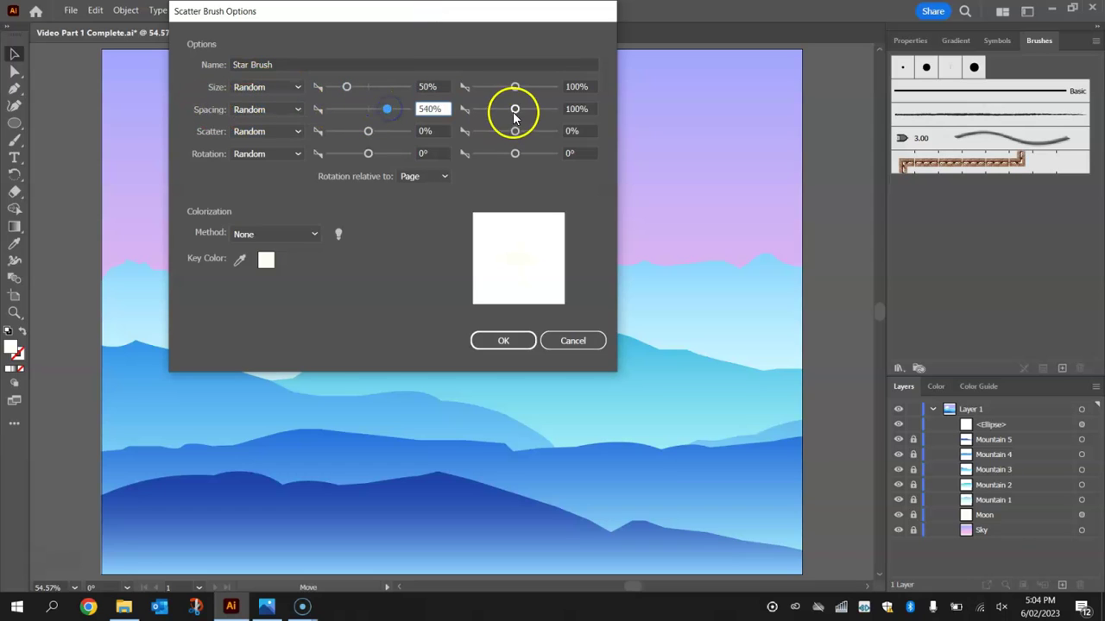
{"action": "left_click_drag", "start_coordinate": [517, 115], "coordinate": [522, 114]}
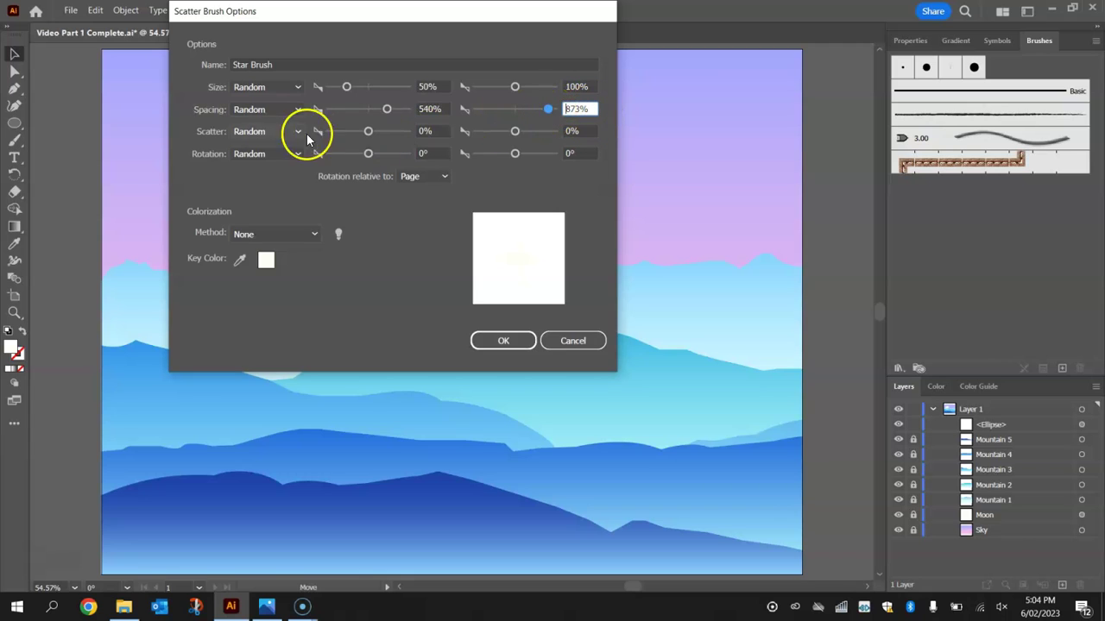
Set the Star Brush's random scatter range to about -563% to 593% and its rotation range to -180° to 180°, and save the brush.
{"action": "left_click_drag", "start_coordinate": [373, 132], "coordinate": [366, 133]}
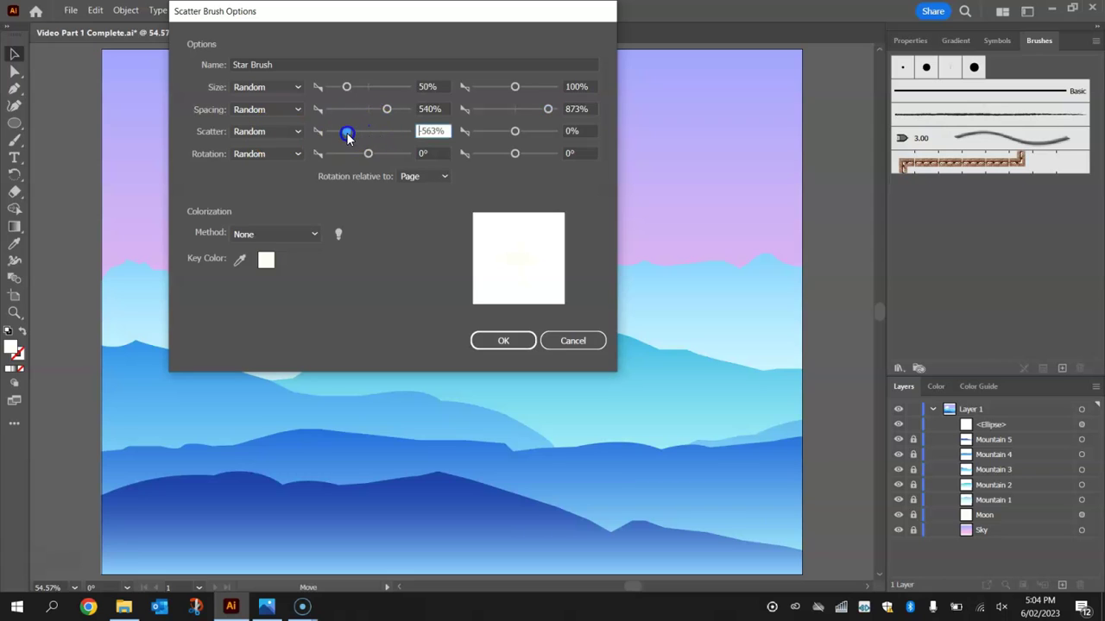
{"action": "left_click", "coordinate": [516, 131]}
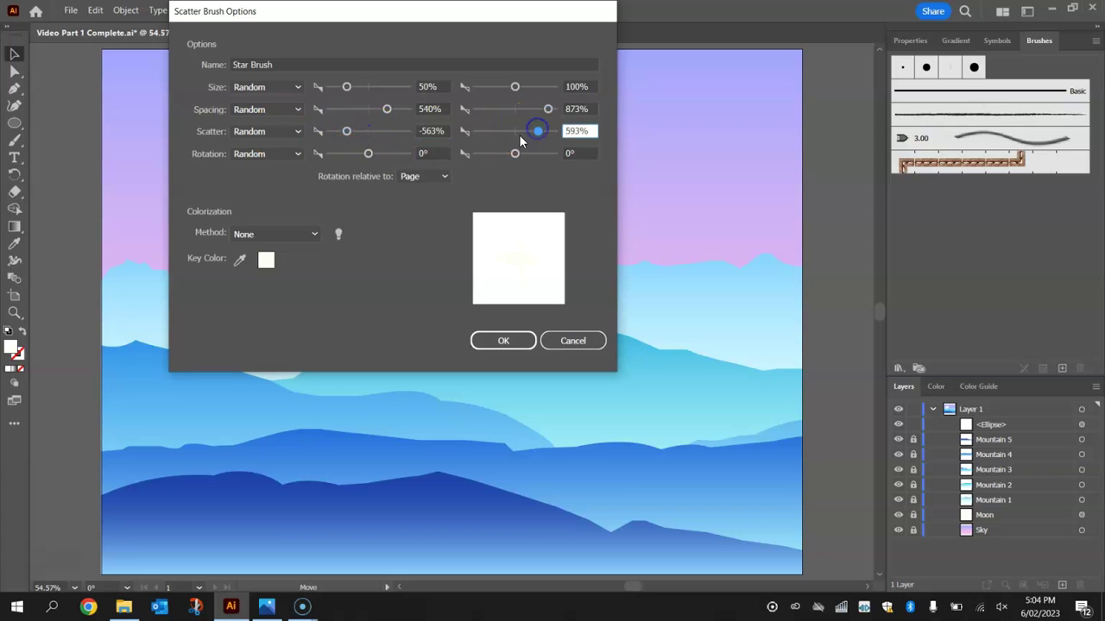
{"action": "left_click_drag", "start_coordinate": [369, 155], "coordinate": [215, 140]}
{"action": "left_click_drag", "start_coordinate": [516, 156], "coordinate": [733, 138]}
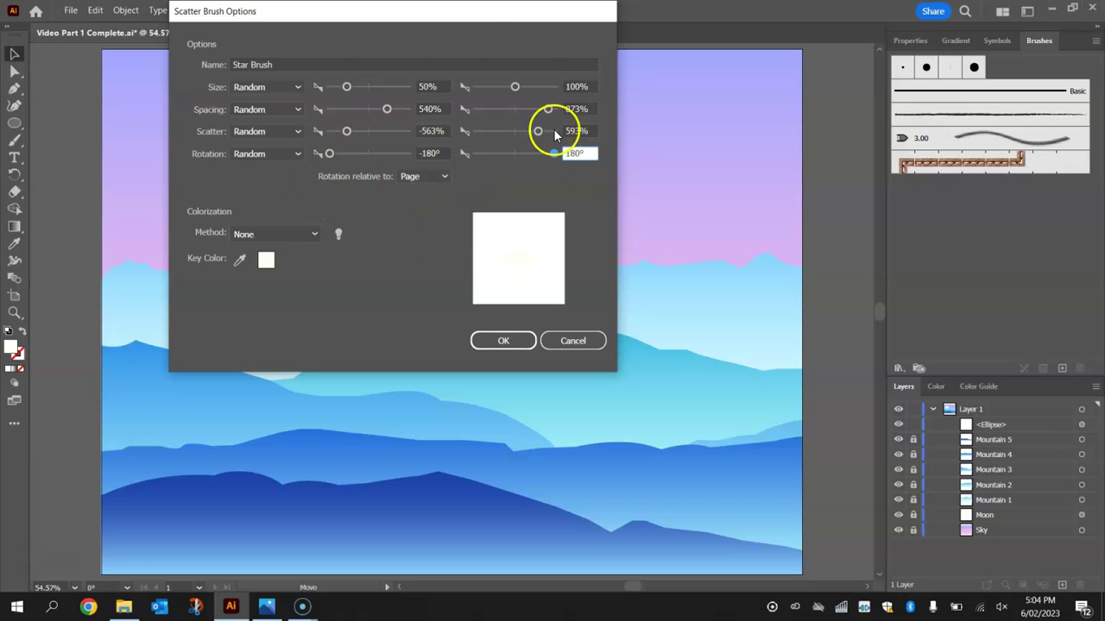
{"action": "left_click_drag", "start_coordinate": [476, 12], "coordinate": [454, 22]}
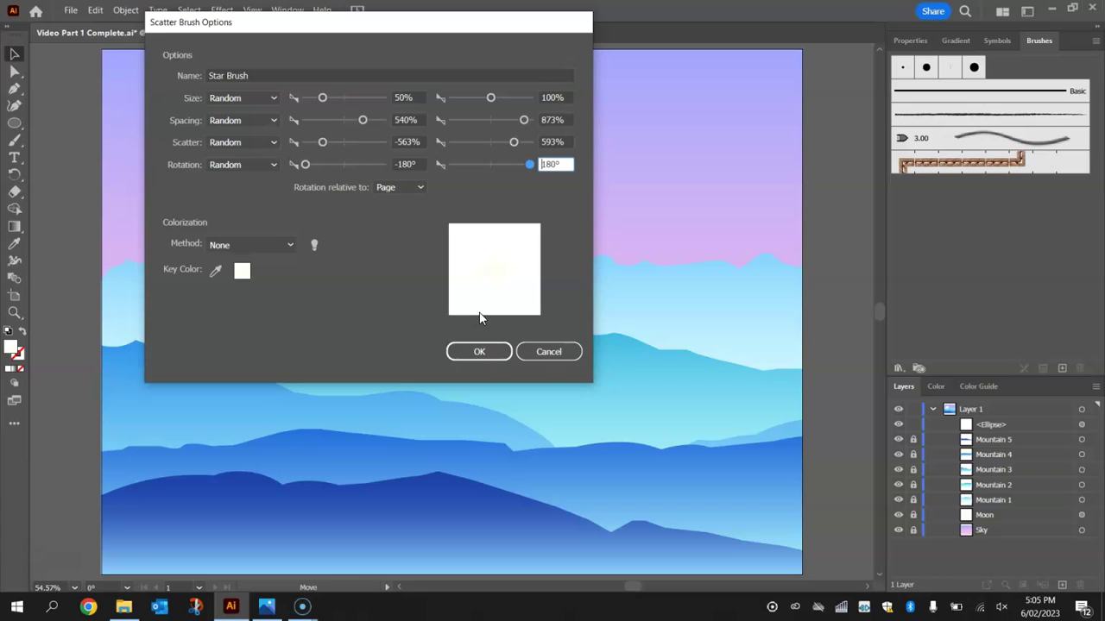
{"action": "left_click", "coordinate": [479, 352]}
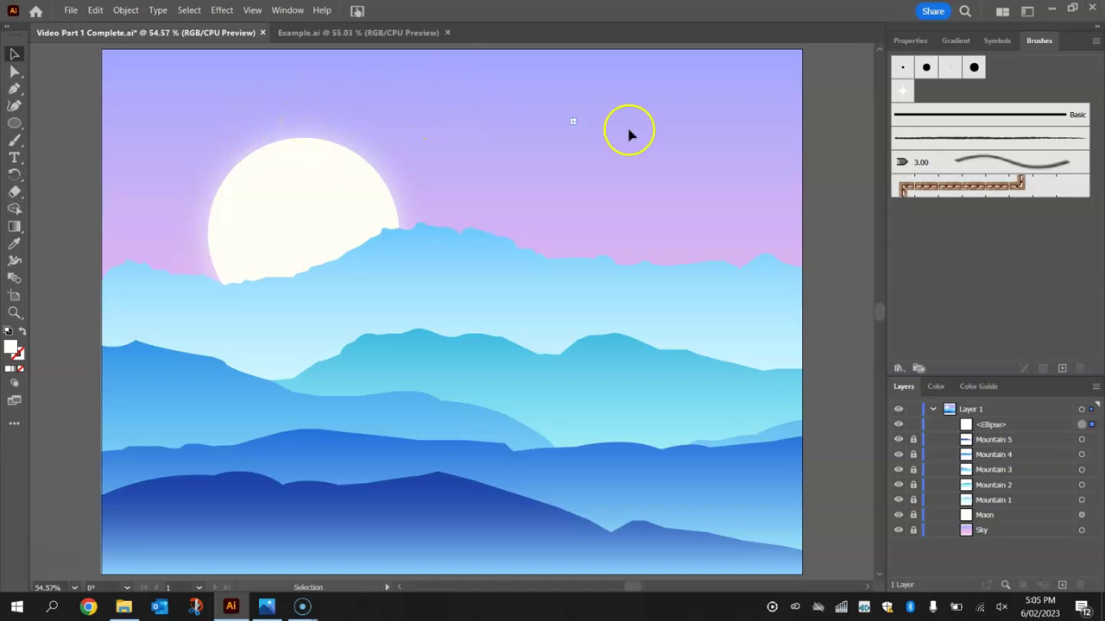
Check the saved Star Brush's options without changing them and delete the original tiny star from the sky.
{"action": "double_click", "coordinate": [901, 95]}
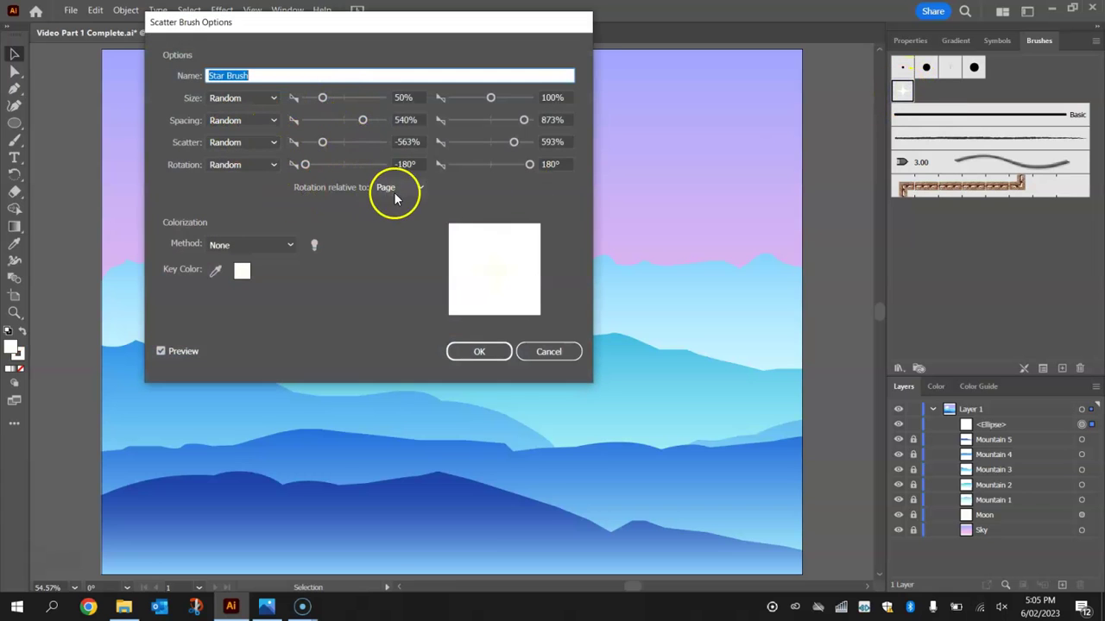
{"action": "left_click", "coordinate": [535, 354]}
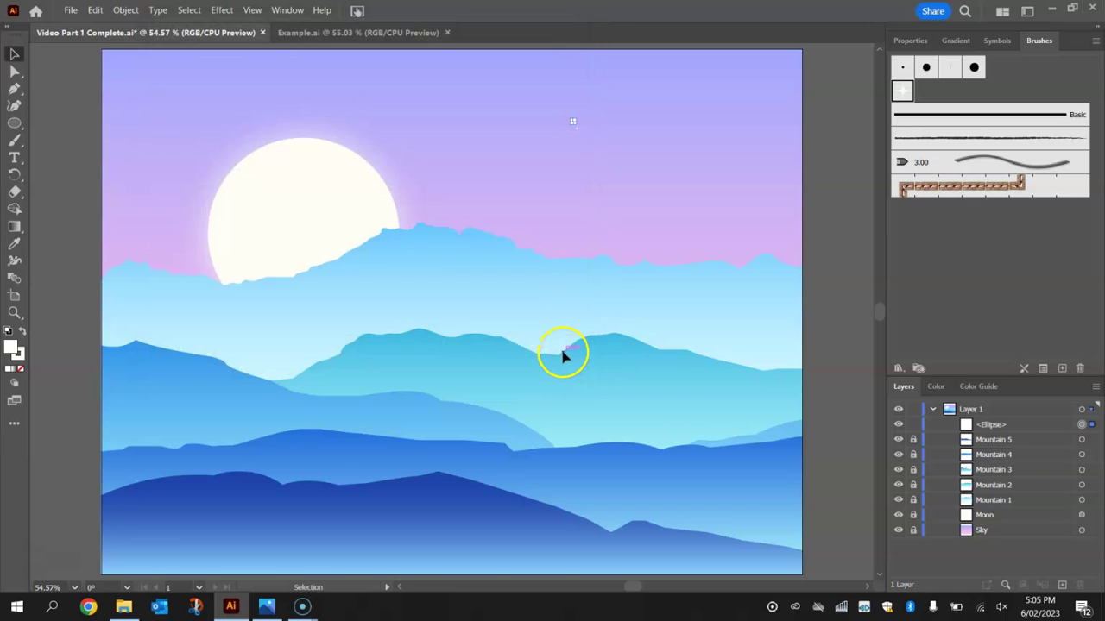
{"action": "left_click", "coordinate": [573, 121]}
{"action": "key", "text": "Delete"}
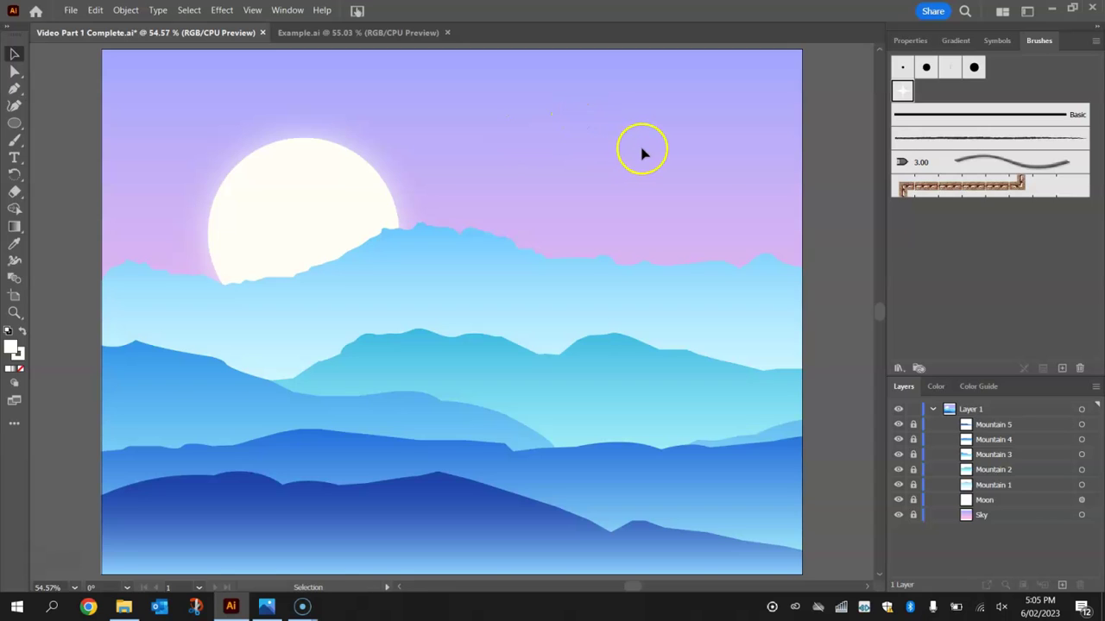
Paint long and short Paintbrush strokes with the Star Brush across the whole sky and around the moon to scatter stars.
{"action": "left_click_drag", "start_coordinate": [14, 140], "coordinate": [93, 138]}
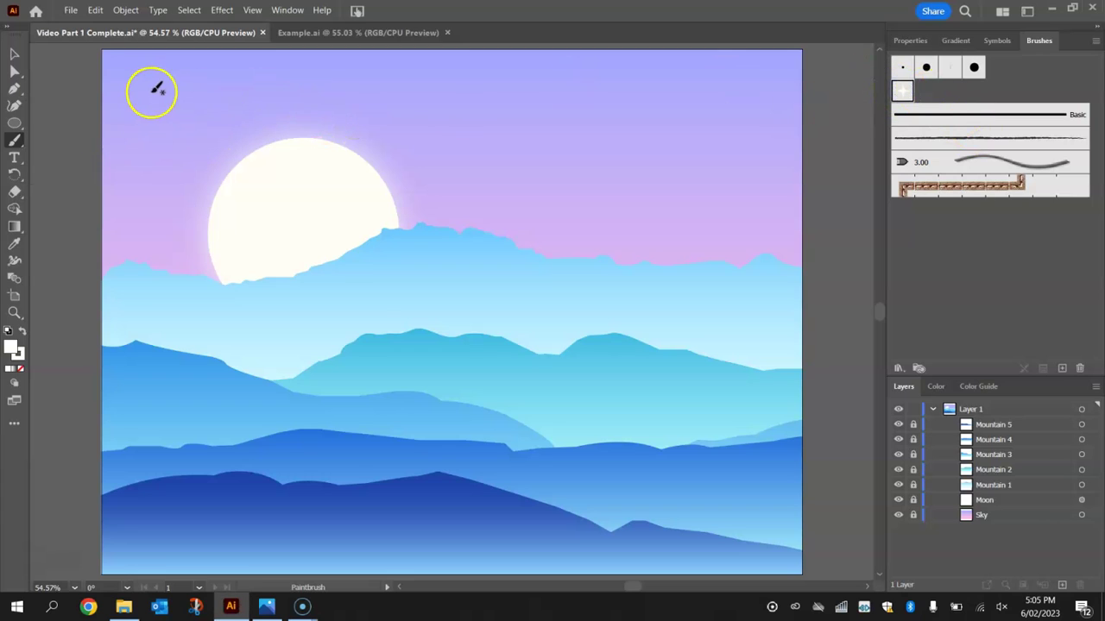
{"action": "mouse_move", "coordinate": [134, 108]}
{"action": "left_mouse_down"}
{"action": "mouse_move", "coordinate": [329, 86]}
{"action": "mouse_move", "coordinate": [427, 116]}
{"action": "mouse_move", "coordinate": [649, 134]}
{"action": "mouse_move", "coordinate": [870, 71]}
{"action": "left_mouse_up"}
{"action": "mouse_move", "coordinate": [723, 199]}
{"action": "left_mouse_down"}
{"action": "mouse_move", "coordinate": [765, 217]}
{"action": "mouse_move", "coordinate": [457, 170]}
{"action": "mouse_move", "coordinate": [555, 94]}
{"action": "mouse_move", "coordinate": [520, 78]}
{"action": "mouse_move", "coordinate": [693, 79]}
{"action": "mouse_move", "coordinate": [493, 94]}
{"action": "mouse_move", "coordinate": [451, 116]}
{"action": "mouse_move", "coordinate": [516, 115]}
{"action": "left_mouse_up"}
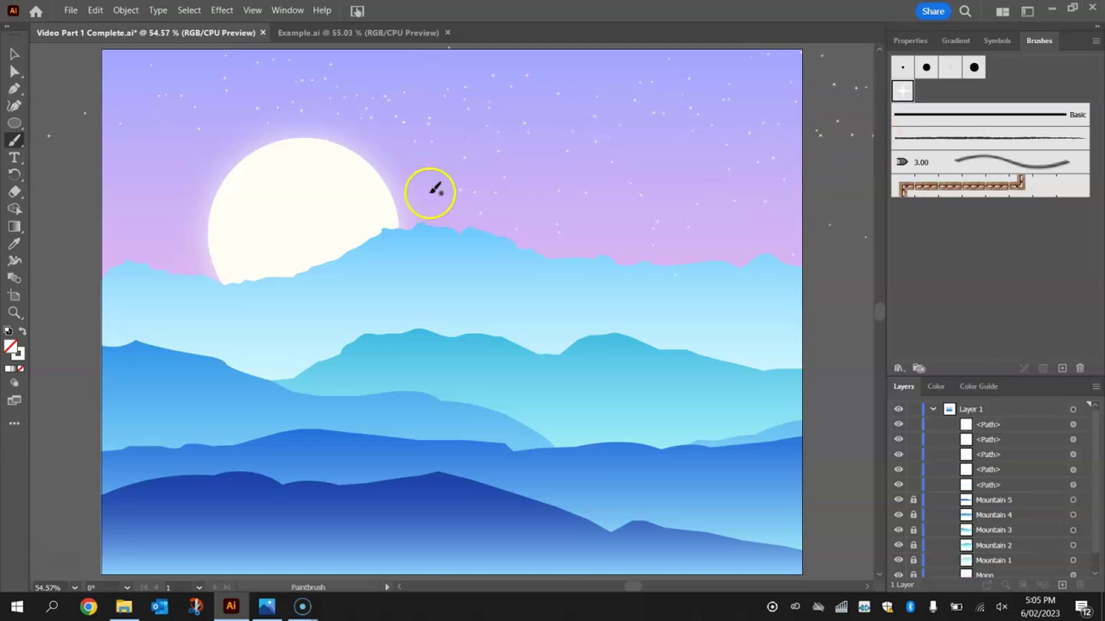
{"action": "mouse_move", "coordinate": [219, 135]}
{"action": "left_mouse_down"}
{"action": "mouse_move", "coordinate": [178, 197]}
{"action": "mouse_move", "coordinate": [123, 232]}
{"action": "mouse_move", "coordinate": [135, 94]}
{"action": "left_mouse_up"}
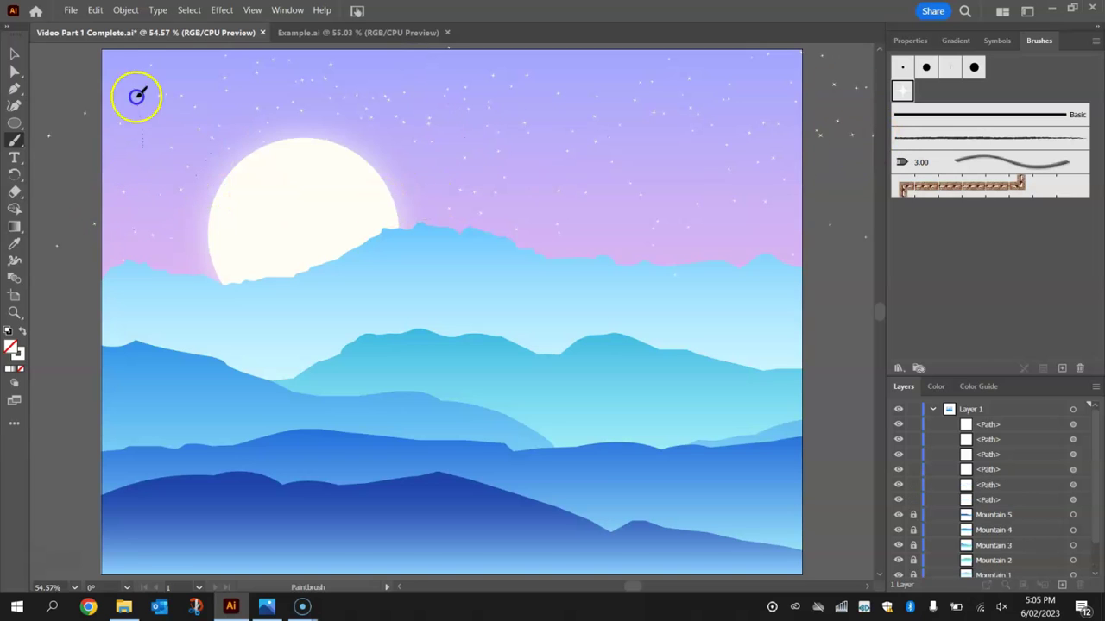
{"action": "left_click_drag", "start_coordinate": [385, 160], "coordinate": [421, 207]}
{"action": "left_click_drag", "start_coordinate": [205, 85], "coordinate": [333, 120]}
{"action": "mouse_move", "coordinate": [540, 170]}
{"action": "left_mouse_down"}
{"action": "mouse_move", "coordinate": [528, 185]}
{"action": "mouse_move", "coordinate": [621, 198]}
{"action": "left_mouse_up"}
{"action": "left_click_drag", "start_coordinate": [807, 111], "coordinate": [732, 119]}
{"action": "left_click_drag", "start_coordinate": [786, 226], "coordinate": [754, 230]}
{"action": "left_click_drag", "start_coordinate": [560, 54], "coordinate": [414, 62]}
{"action": "left_click_drag", "start_coordinate": [530, 55], "coordinate": [529, 55]}
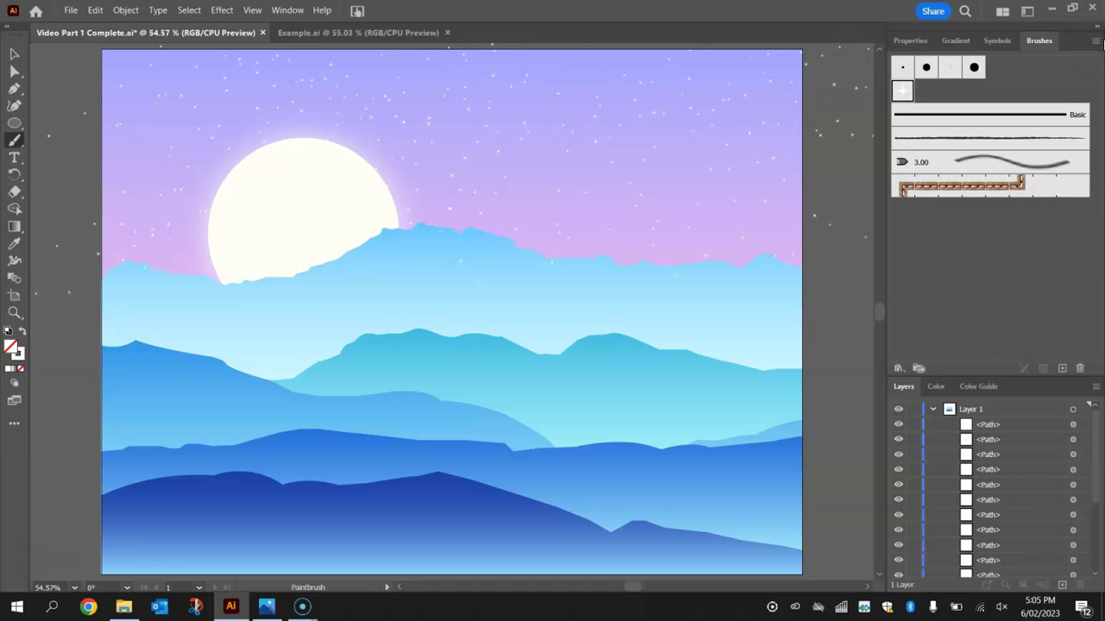
Group all the painted star paths, with the layer list floated and lengthened to show every path.
{"action": "left_click", "coordinate": [13, 54]}
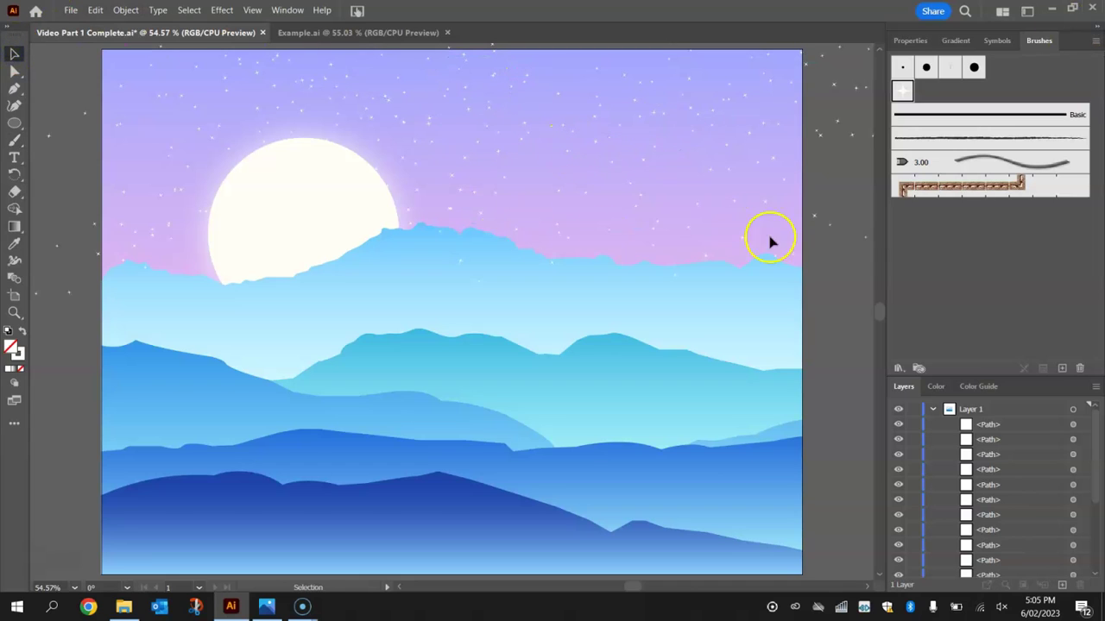
{"action": "left_click", "coordinate": [900, 386]}
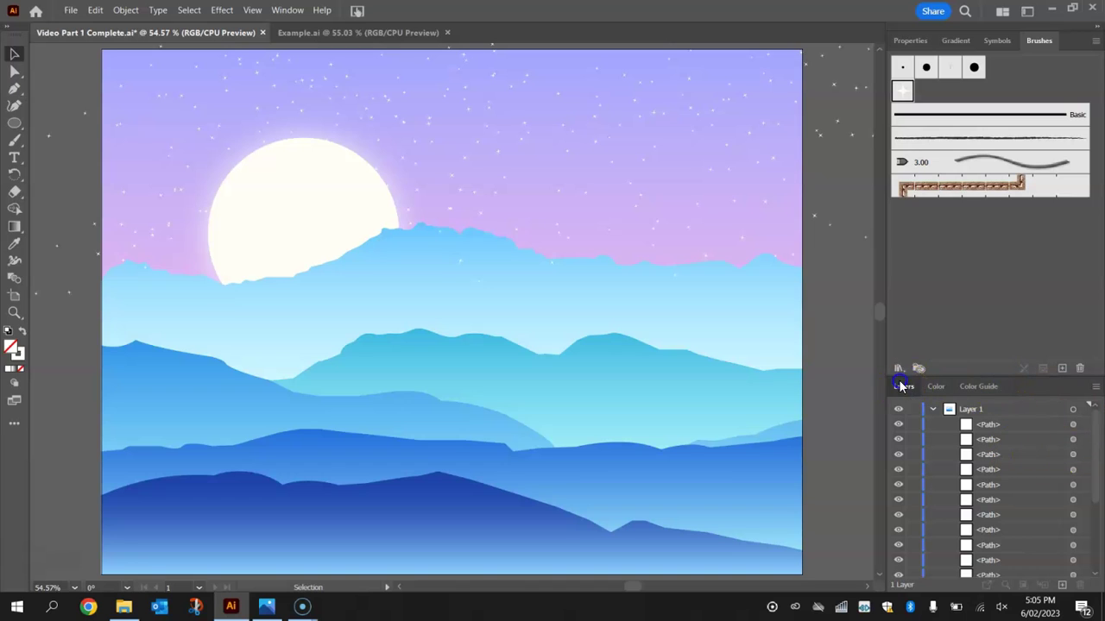
{"action": "left_click_drag", "start_coordinate": [900, 386], "coordinate": [646, 163]}
{"action": "left_click_drag", "start_coordinate": [729, 352], "coordinate": [720, 520]}
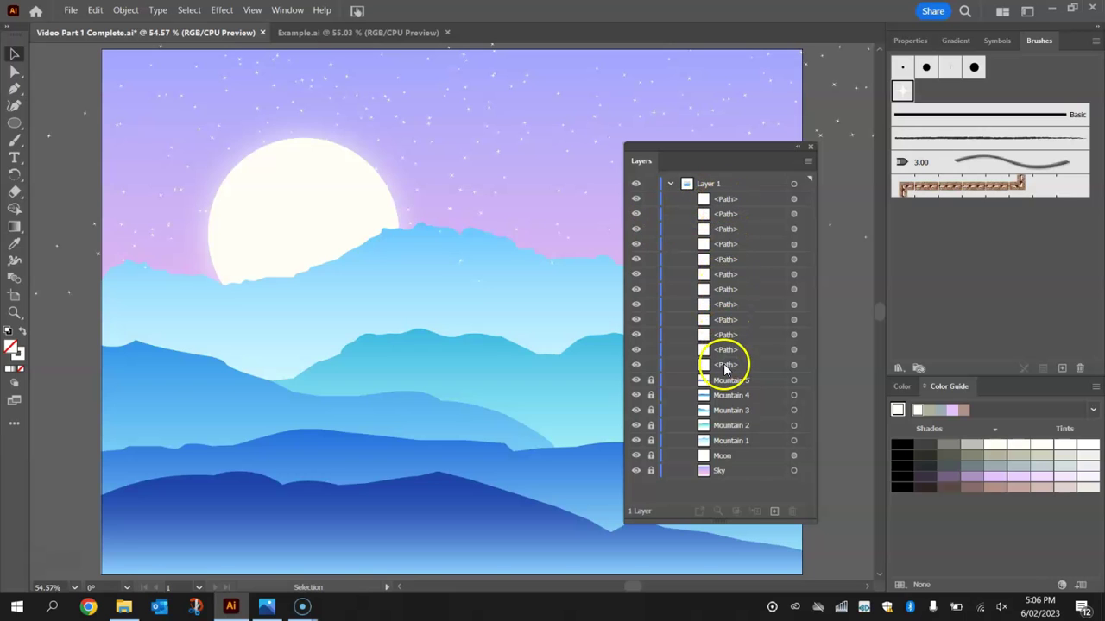
{"action": "left_click_drag", "start_coordinate": [703, 155], "coordinate": [958, 189]}
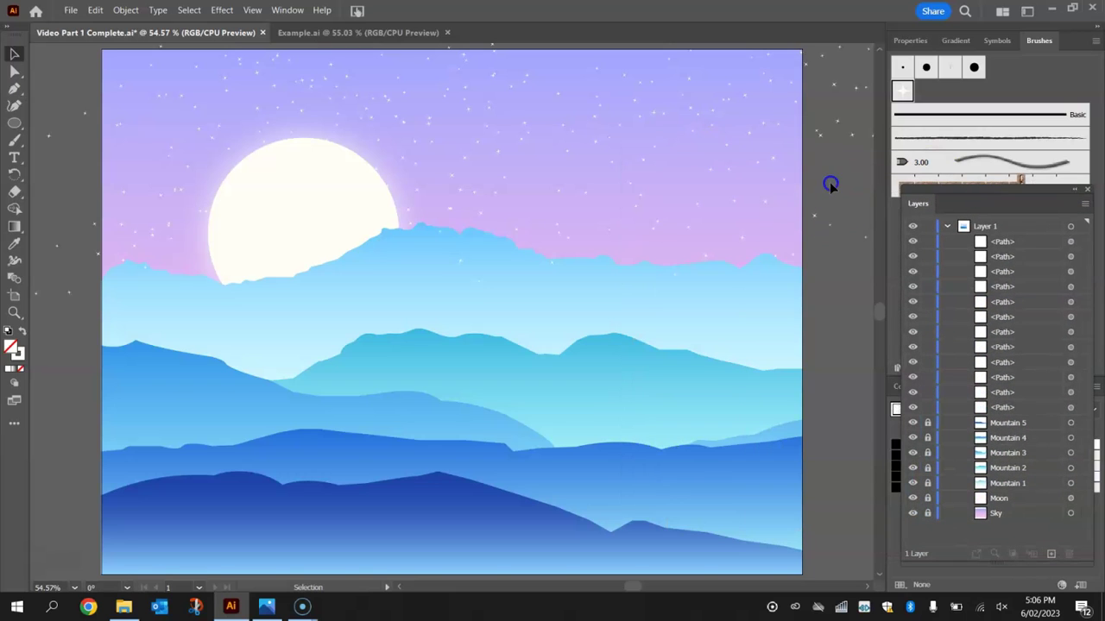
{"action": "key", "text": "ctrl+a"}
{"action": "key", "text": "v"}
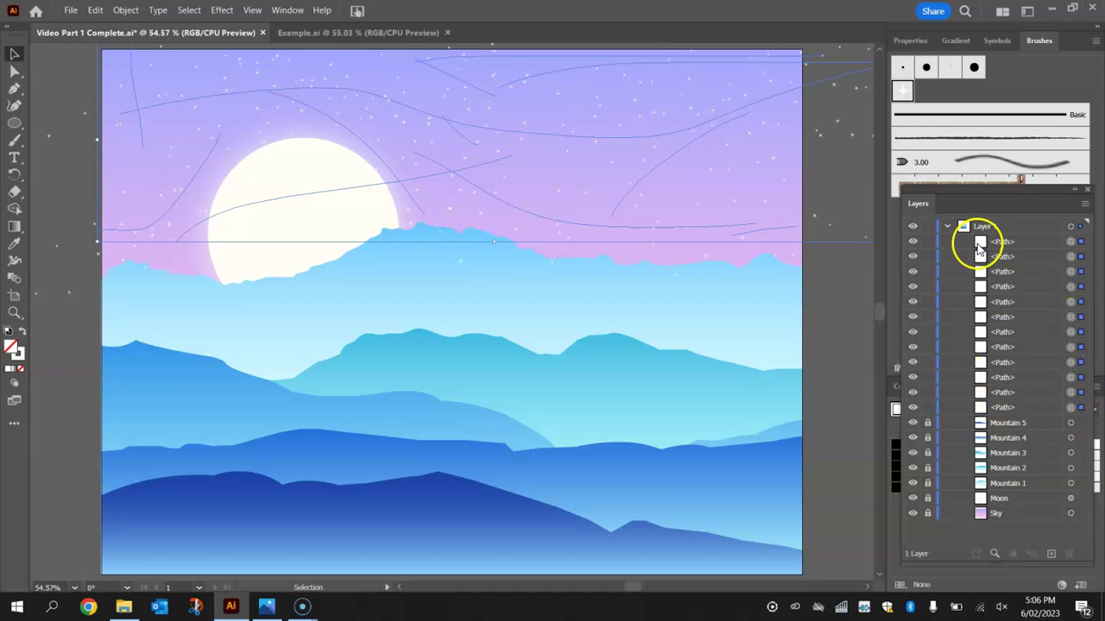
{"action": "key", "text": "ctrl+g"}
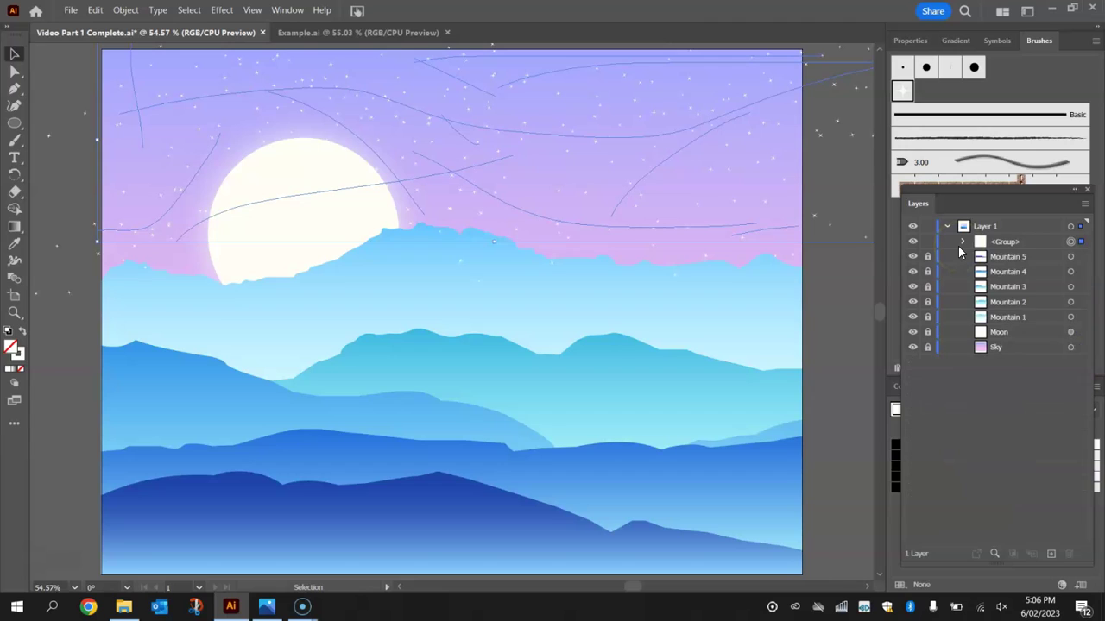
Rename the new group as Stars and return the floating layer list to its dock.
{"action": "double_click", "coordinate": [1003, 242]}
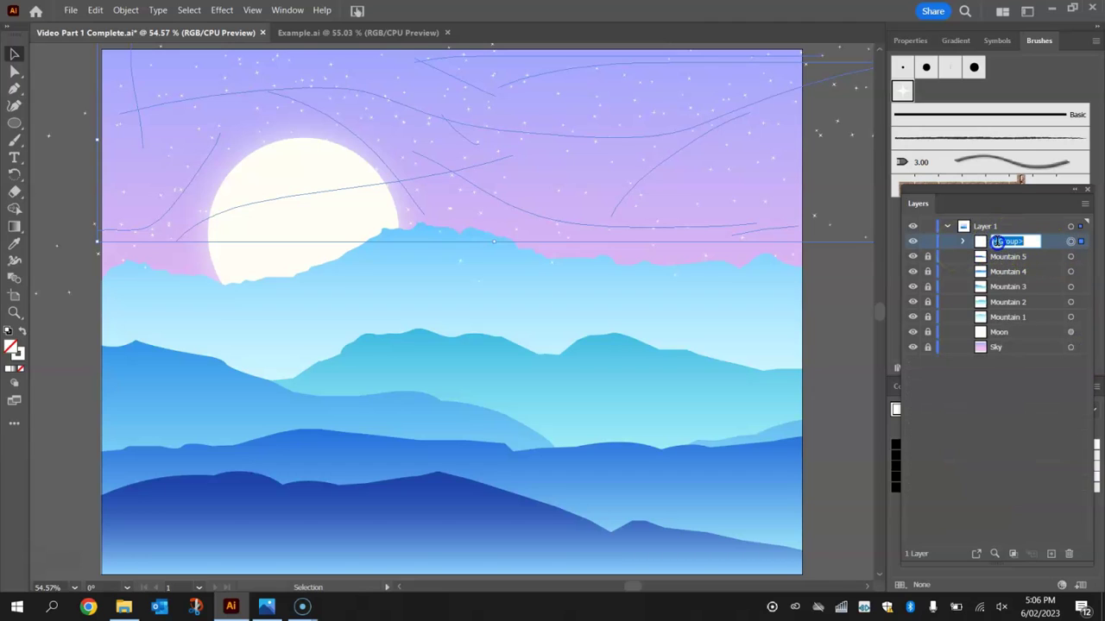
{"action": "type", "text": "Stars"}
{"action": "left_click_drag", "start_coordinate": [924, 185], "coordinate": [981, 391]}
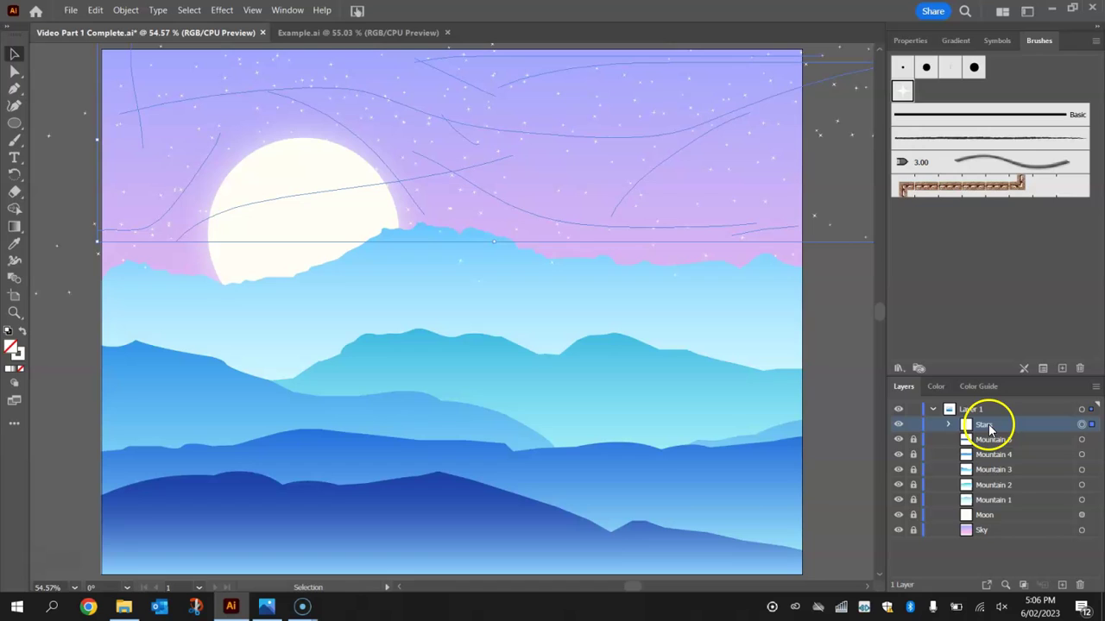
Set the Stars group's opacity to 50% and deselect it.
{"action": "left_click", "coordinate": [910, 40]}
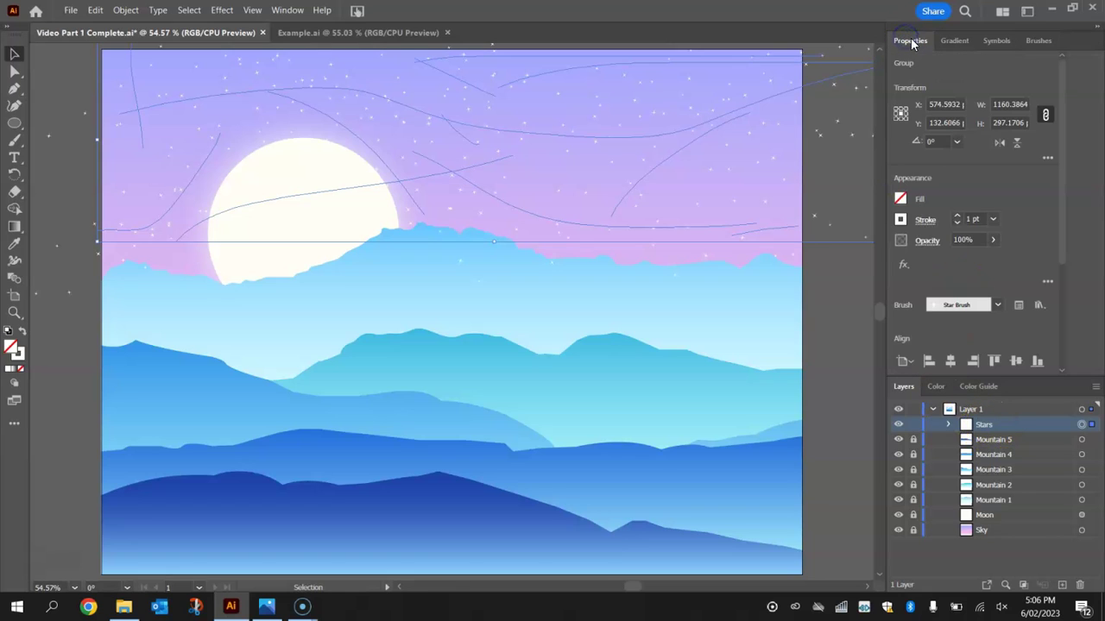
{"action": "left_click", "coordinate": [978, 240]}
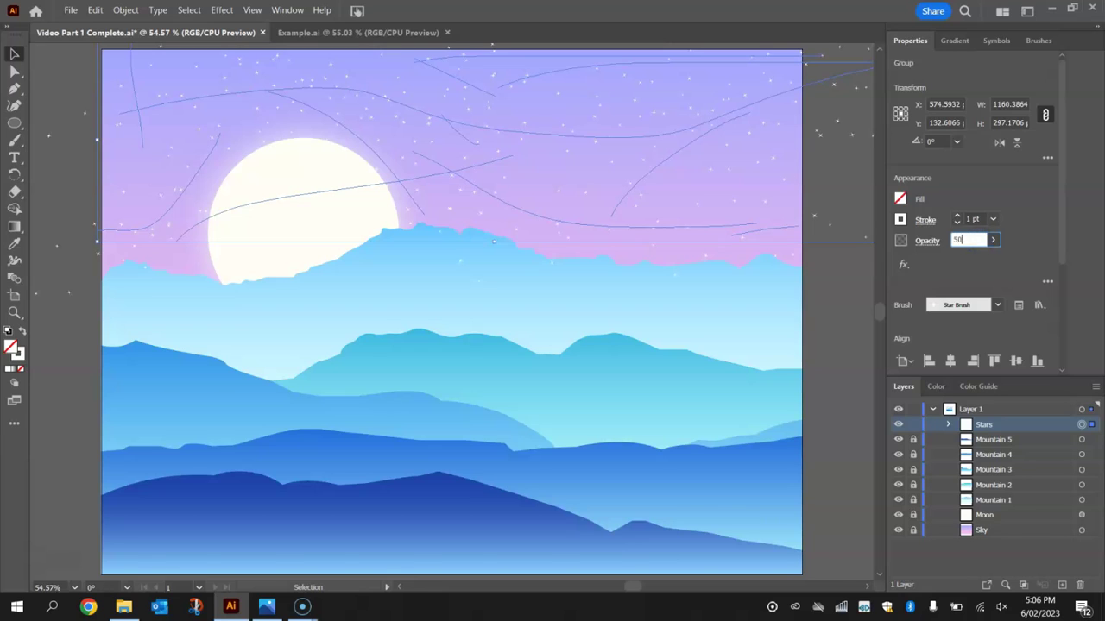
{"action": "key", "text": "Return"}
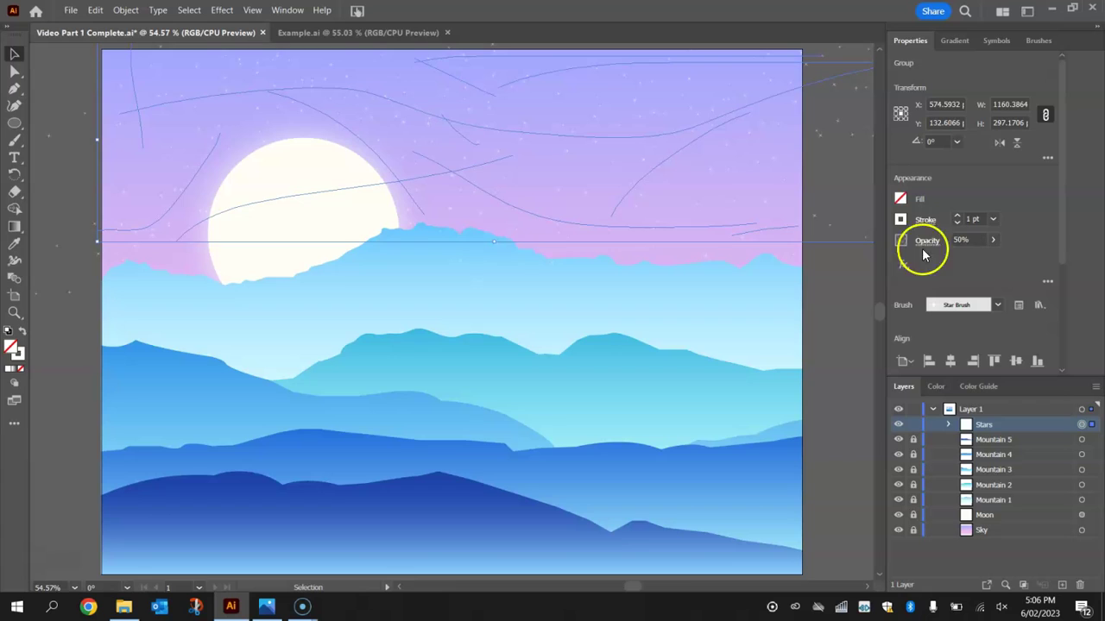
{"action": "left_click", "coordinate": [821, 313]}
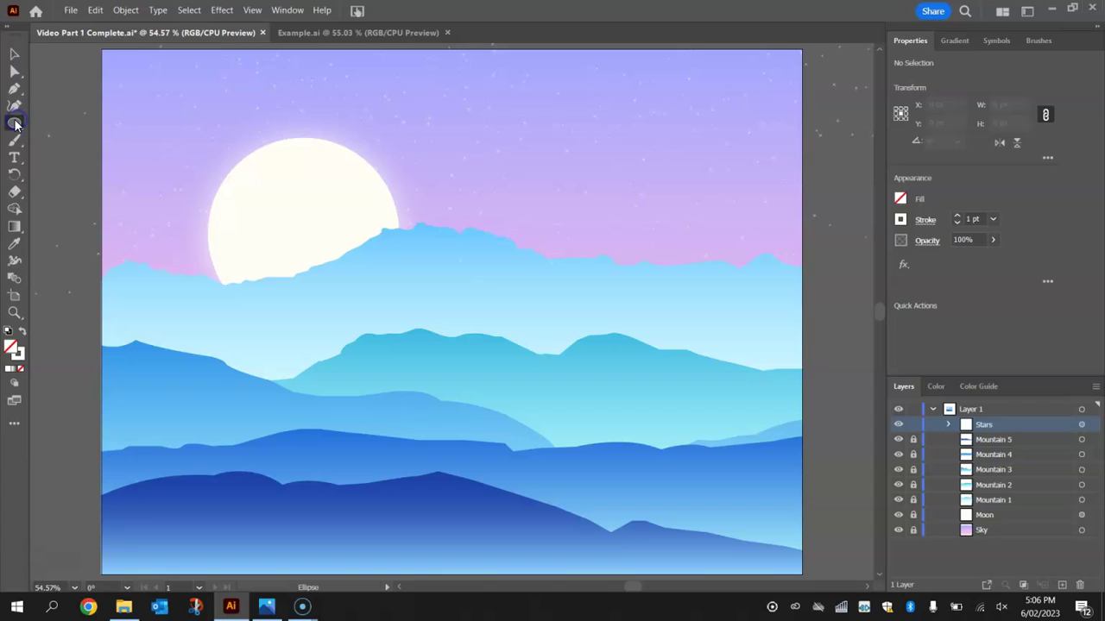
{"action": "left_click_drag", "start_coordinate": [547, 128], "coordinate": [577, 137]}
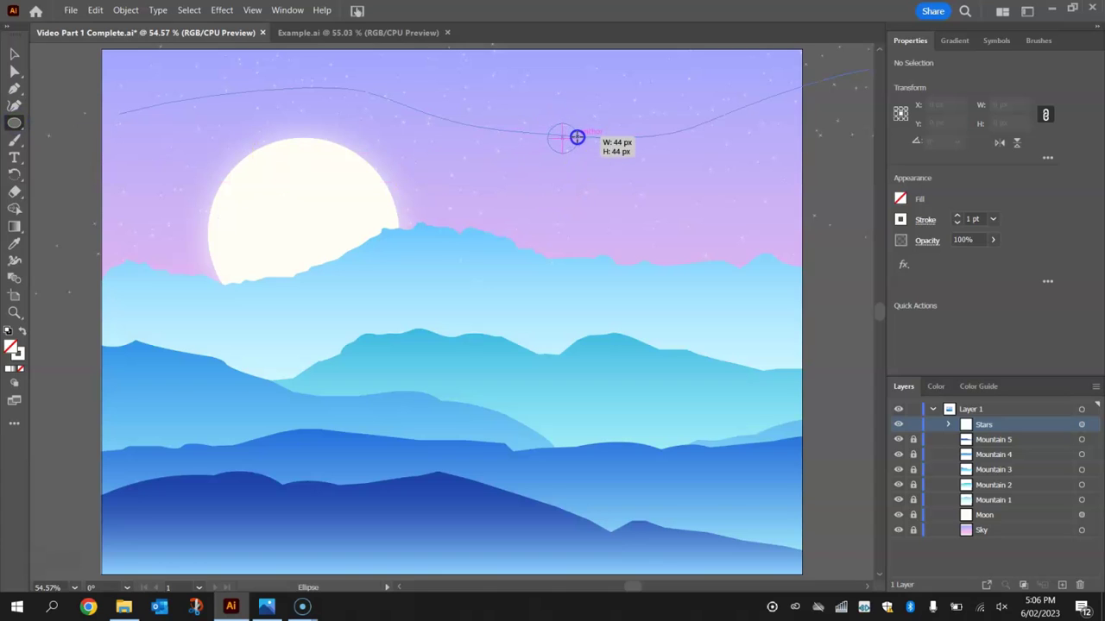
{"action": "left_click_drag", "start_coordinate": [576, 137], "coordinate": [575, 138]}
{"action": "key", "text": "ctrl+z"}
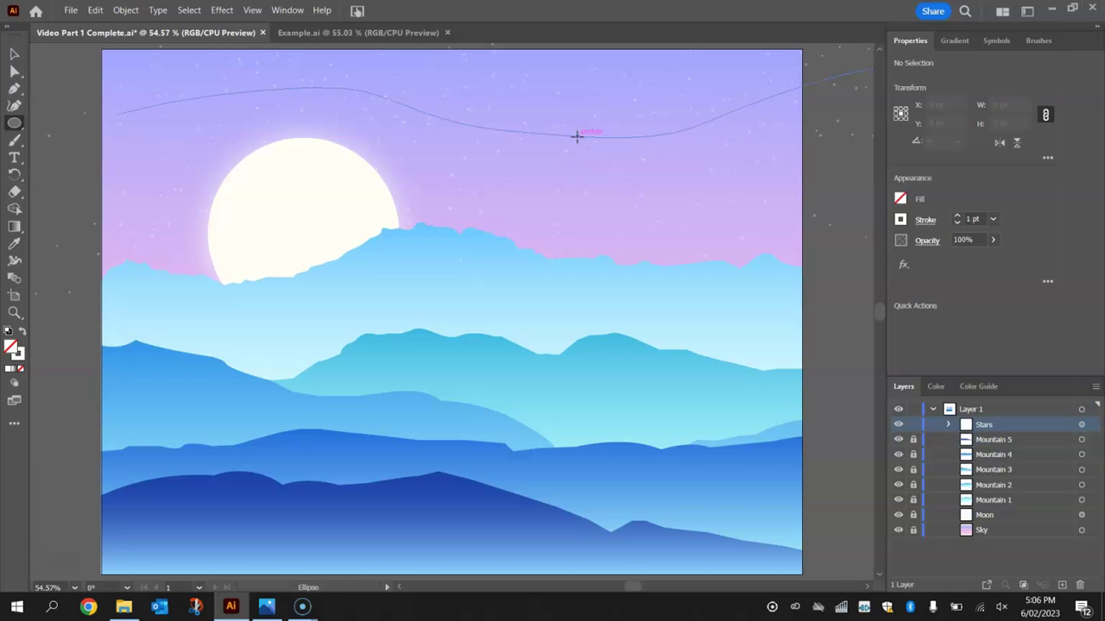
Lock the Stars group and draw a circle about 48 px wide in the sky to the right of the moon.
{"action": "left_click", "coordinate": [913, 424]}
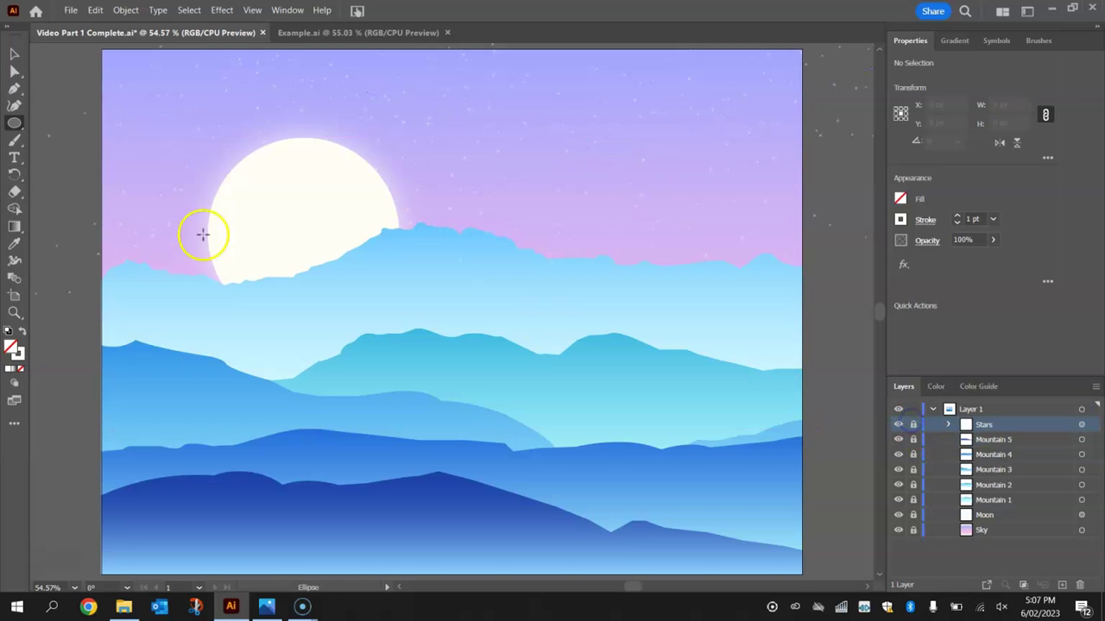
{"action": "left_click_drag", "start_coordinate": [507, 129], "coordinate": [532, 153]}
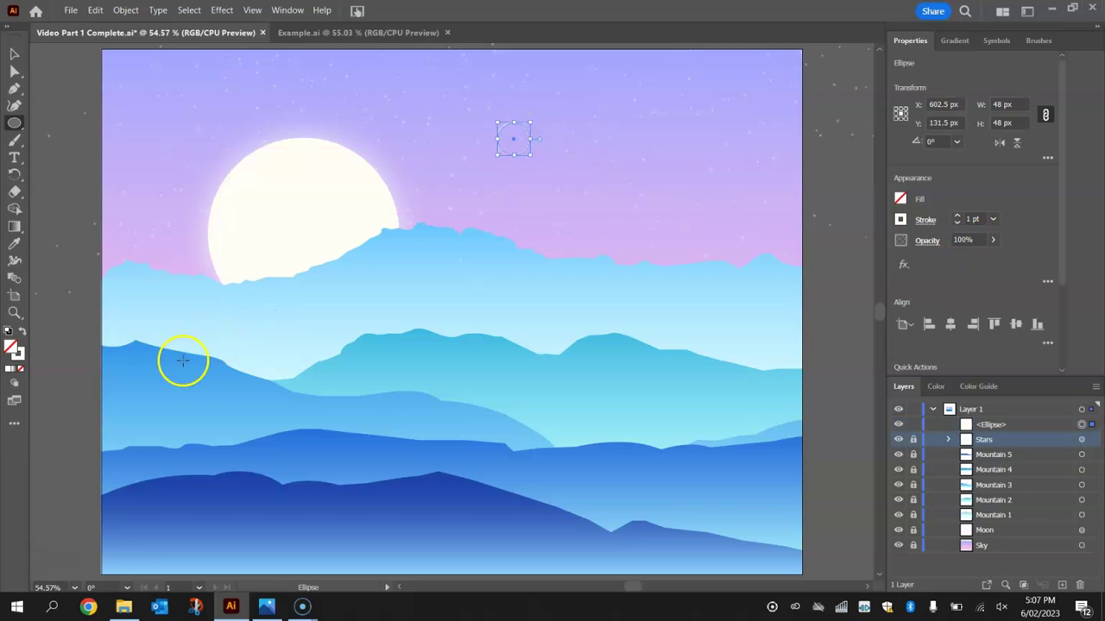
Give the small circle a pure white (FFFFFF) fill and no stroke.
{"action": "left_click", "coordinate": [22, 331]}
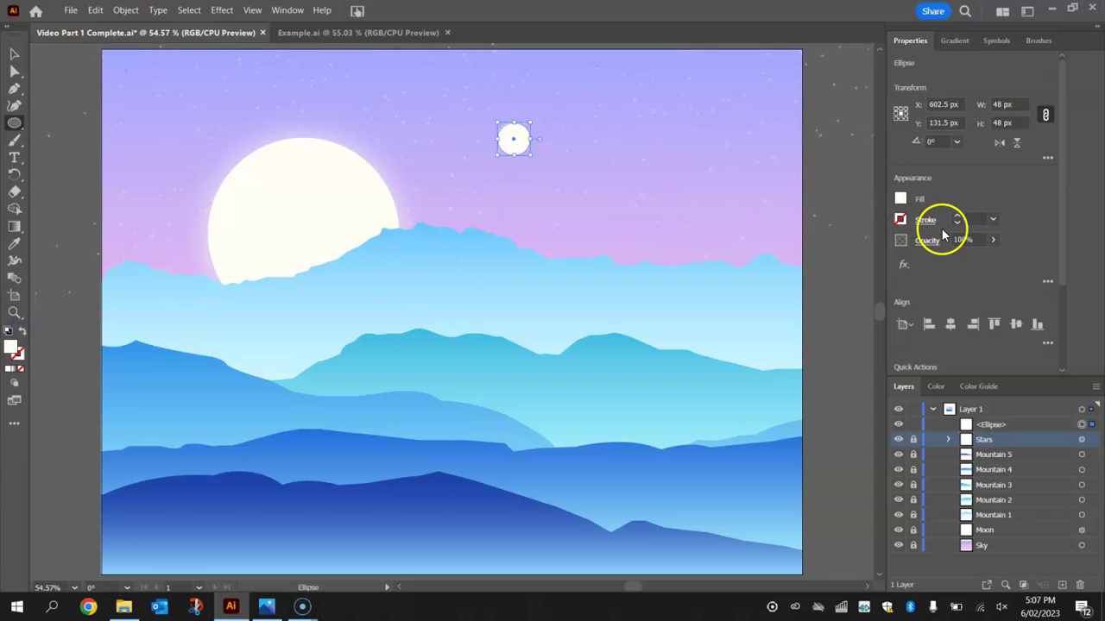
{"action": "left_click", "coordinate": [900, 198]}
{"action": "left_click_drag", "start_coordinate": [858, 299], "coordinate": [856, 308]}
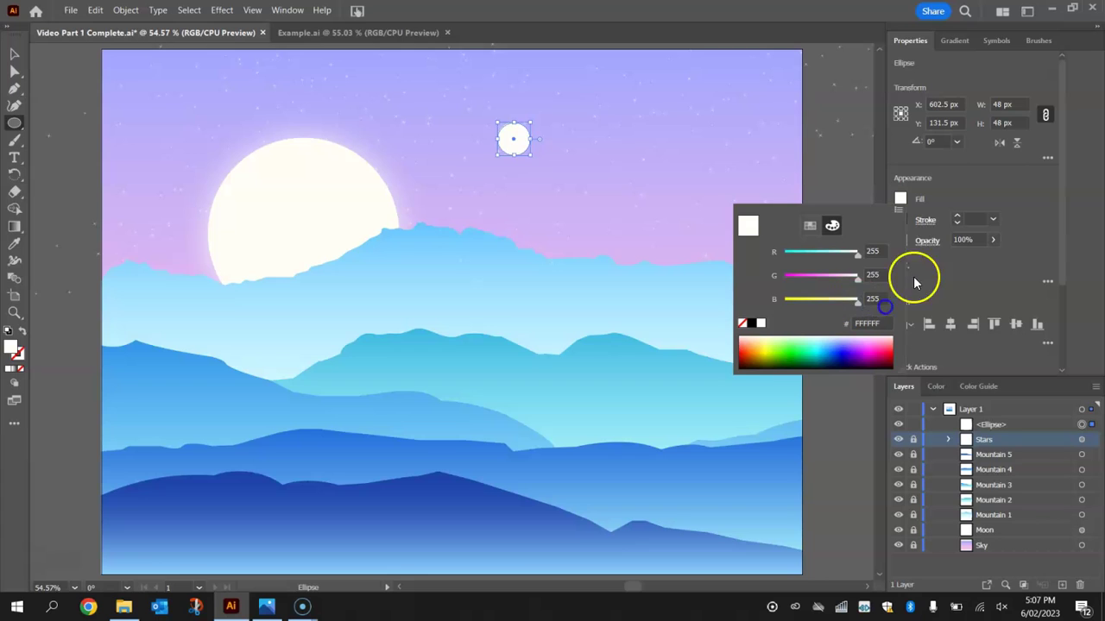
{"action": "left_click", "coordinate": [920, 220]}
Move the white circle slightly and duplicate it into a cloud-like cluster of four overlapping circles, with all four selected.
{"action": "left_click", "coordinate": [6, 53]}
{"action": "left_click", "coordinate": [543, 133]}
{"action": "left_click_drag", "start_coordinate": [521, 135], "coordinate": [545, 130]}
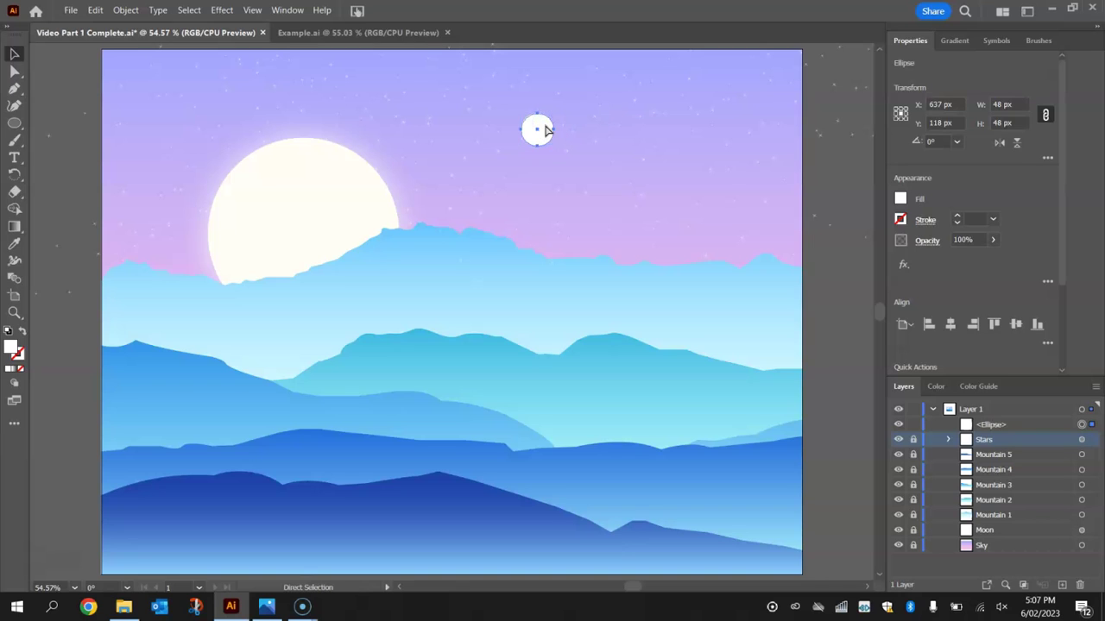
{"action": "key", "text": "ctrl+c"}
{"action": "key", "text": "ctrl+v"}
{"action": "left_click_drag", "start_coordinate": [453, 316], "coordinate": [506, 172]}
{"action": "left_click", "coordinate": [725, 147]}
{"action": "left_click", "coordinate": [696, 120]}
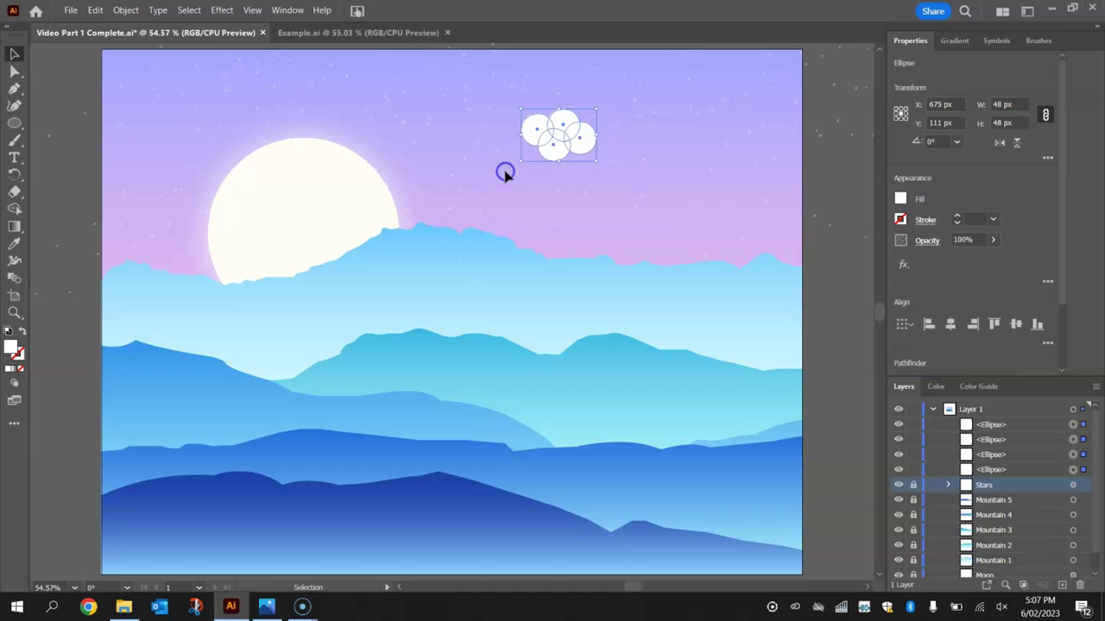
Unite the four overlapping white circles into one cloud shape with Pathfinder.
{"action": "left_click", "coordinate": [556, 140]}
{"action": "left_click", "coordinate": [975, 391]}
{"action": "scroll", "coordinate": [911, 367], "scroll_direction": "down", "scroll_amount": 2}
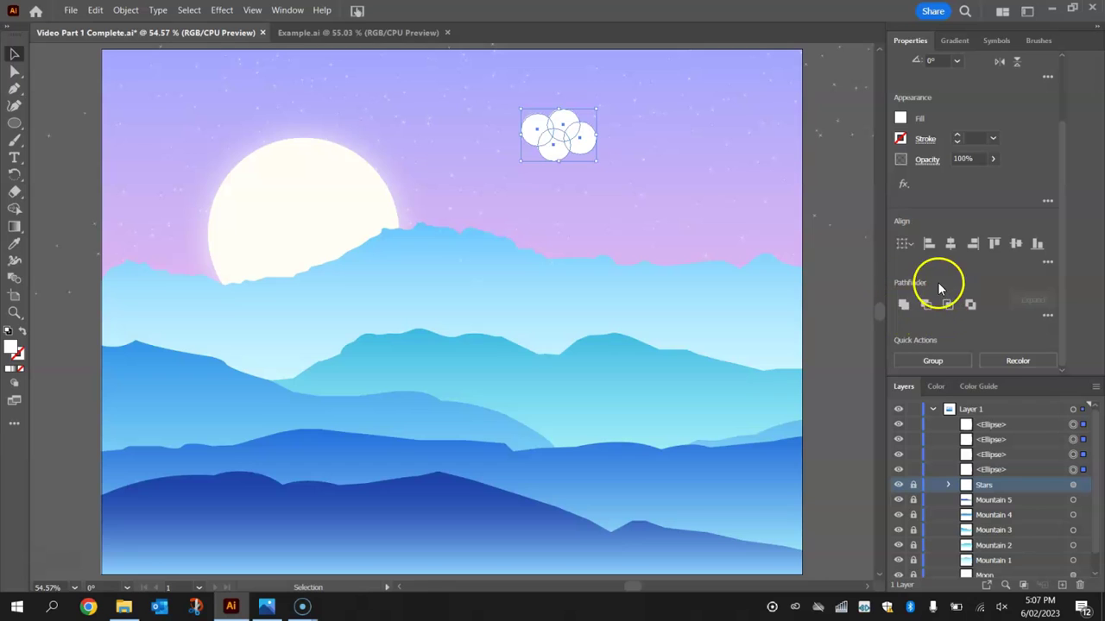
{"action": "left_click", "coordinate": [288, 10]}
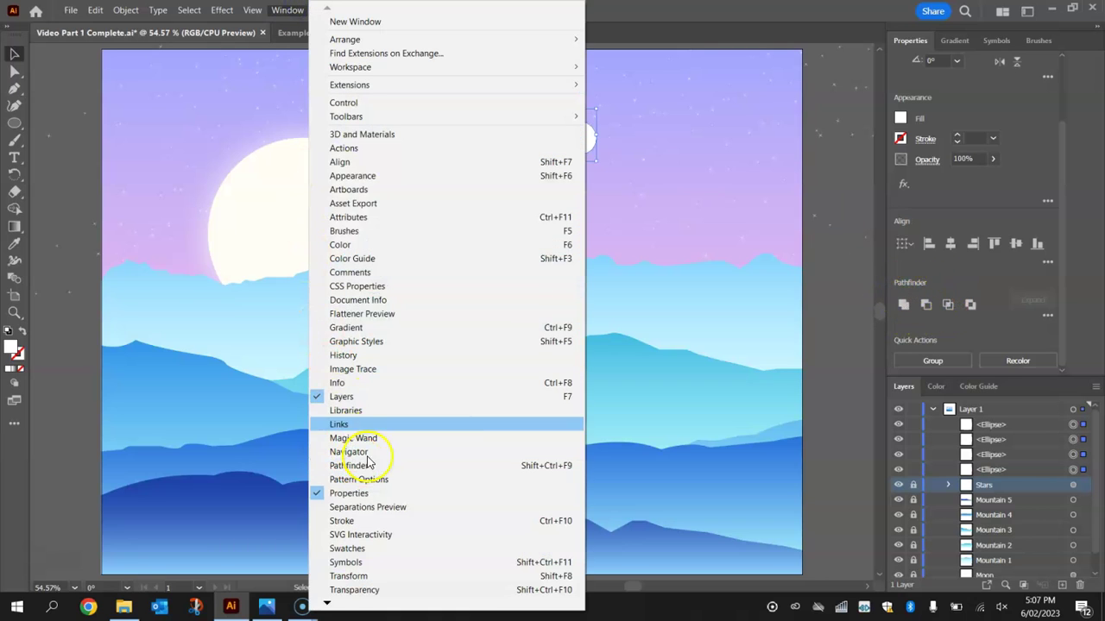
{"action": "left_click", "coordinate": [968, 199]}
{"action": "left_click", "coordinate": [902, 306]}
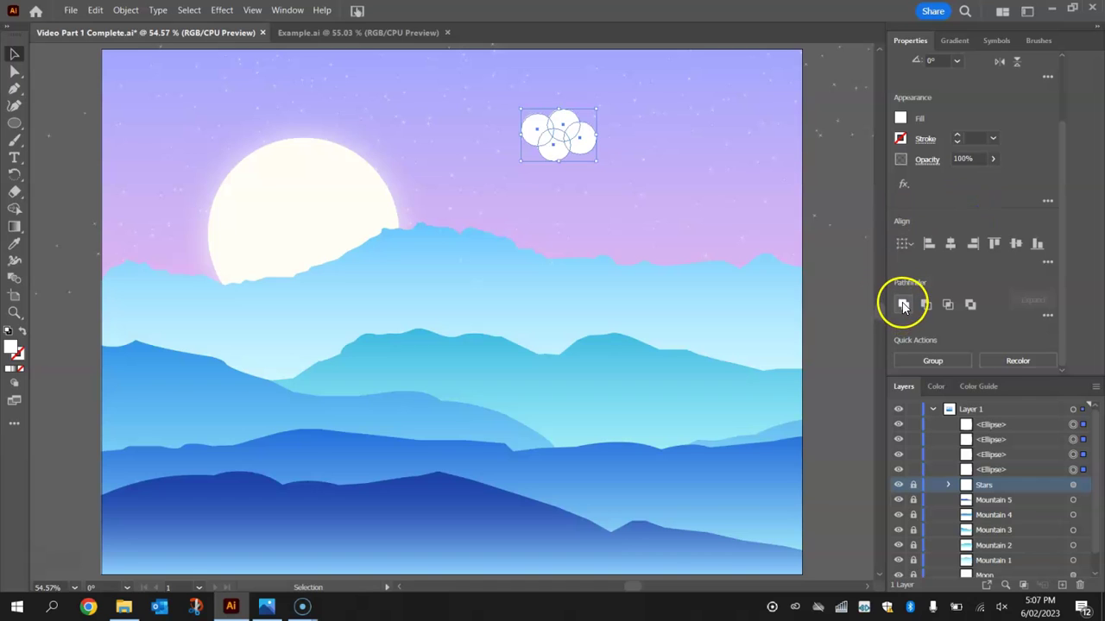
Merge the selected circles with Pathfinder Unite and shift the single cloud farther right in the sky.
{"action": "left_click", "coordinate": [904, 306]}
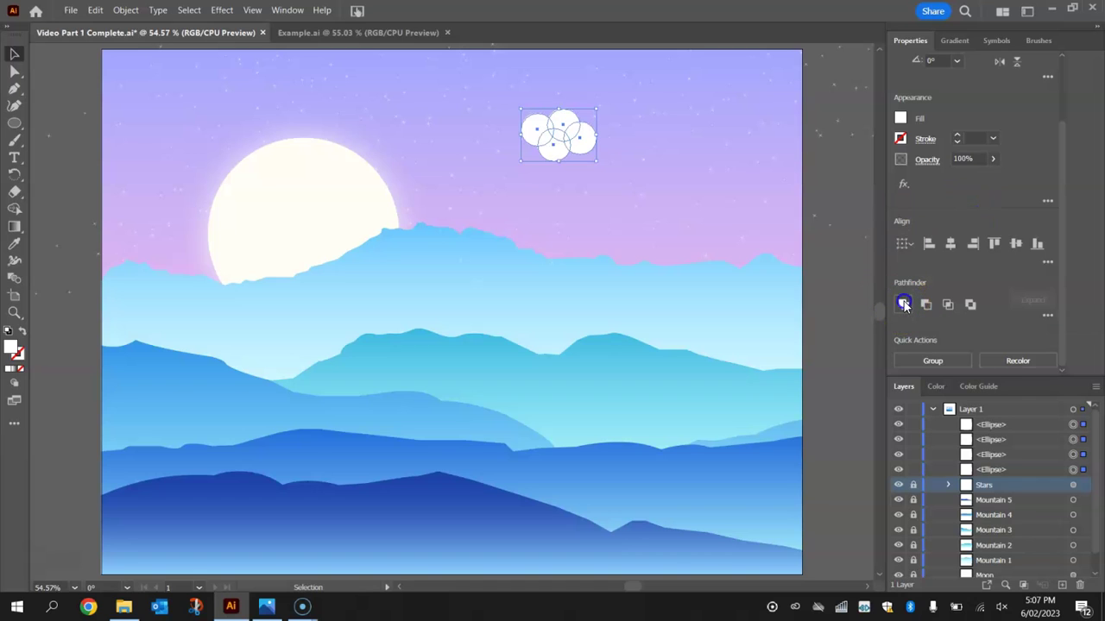
{"action": "left_click", "coordinate": [651, 112]}
{"action": "left_click_drag", "start_coordinate": [581, 137], "coordinate": [639, 137]}
{"action": "left_click", "coordinate": [748, 149]}
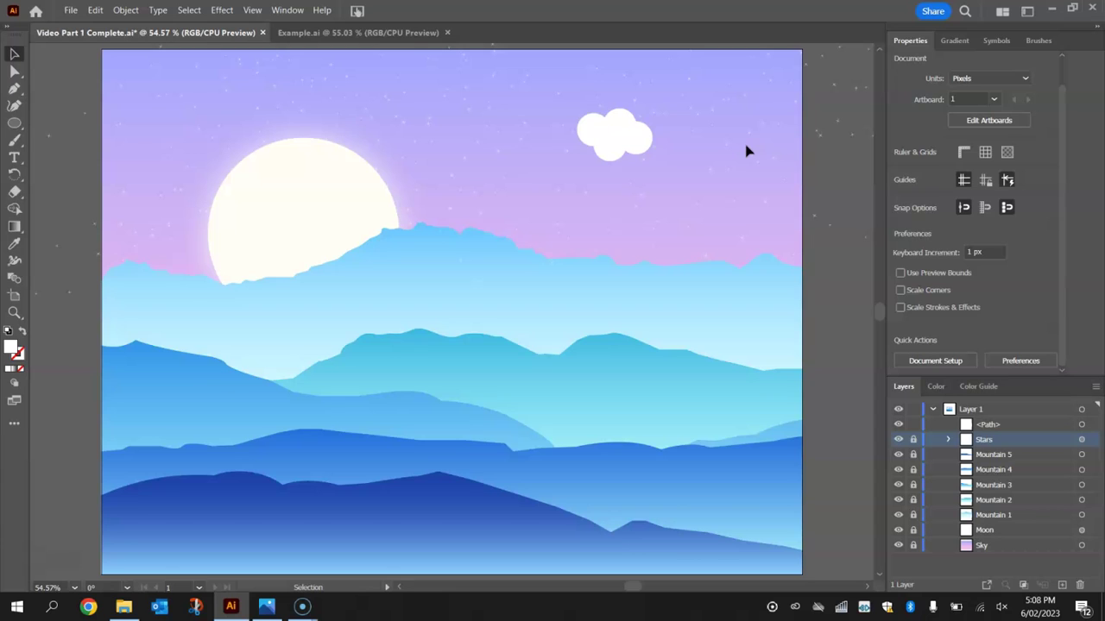
Apply a Gaussian Blur with a 5-pixel radius to the white cloud.
{"action": "left_click", "coordinate": [631, 139]}
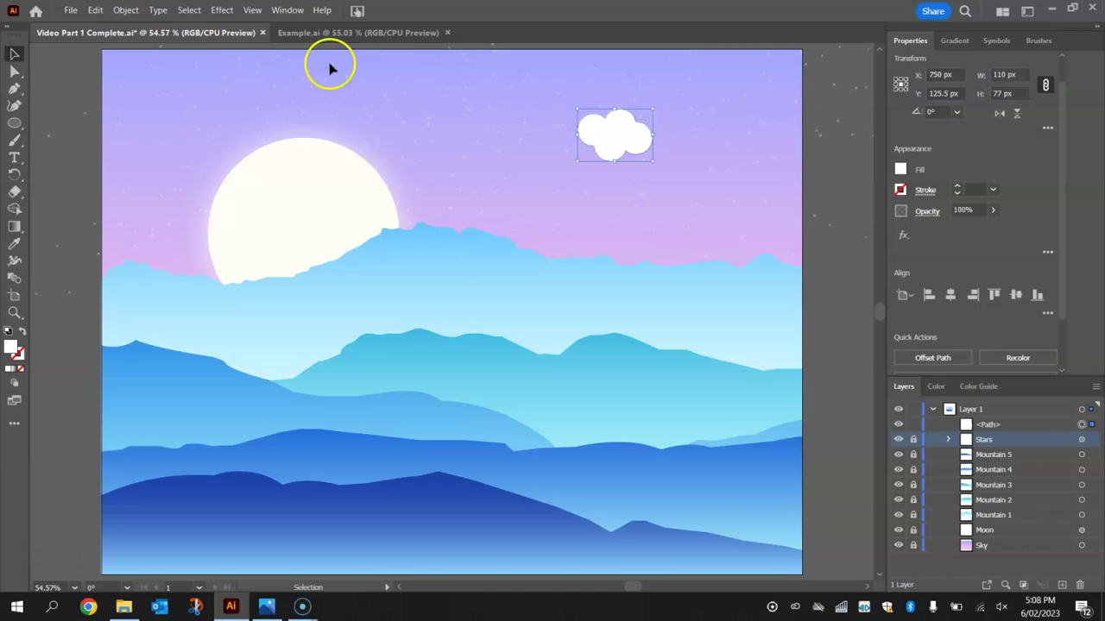
{"action": "left_click", "coordinate": [221, 10]}
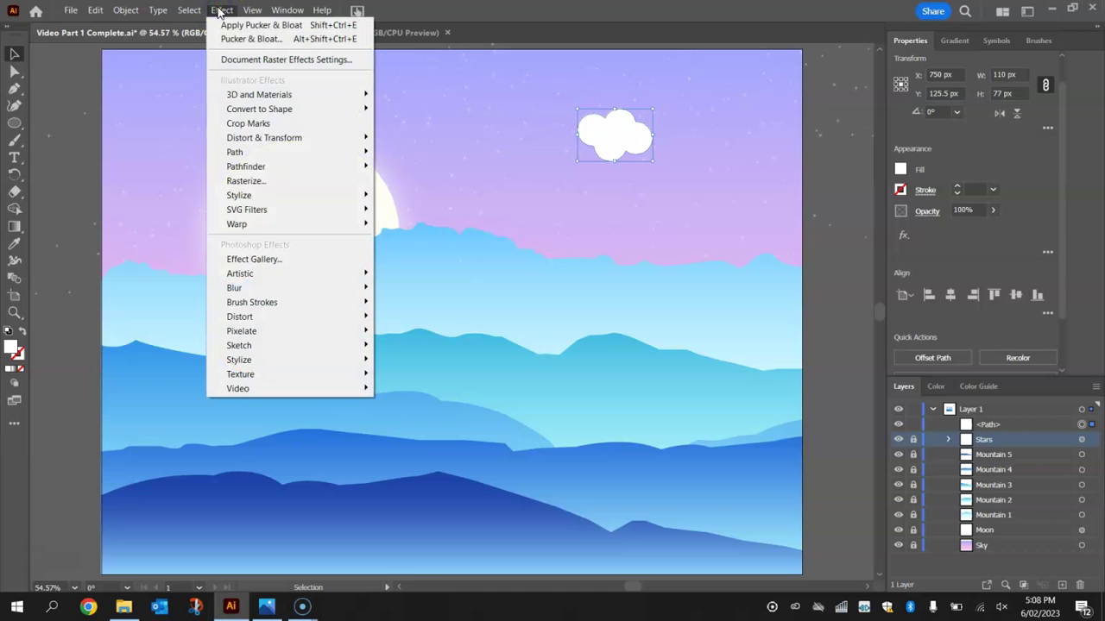
{"action": "mouse_move", "coordinate": [284, 290]}
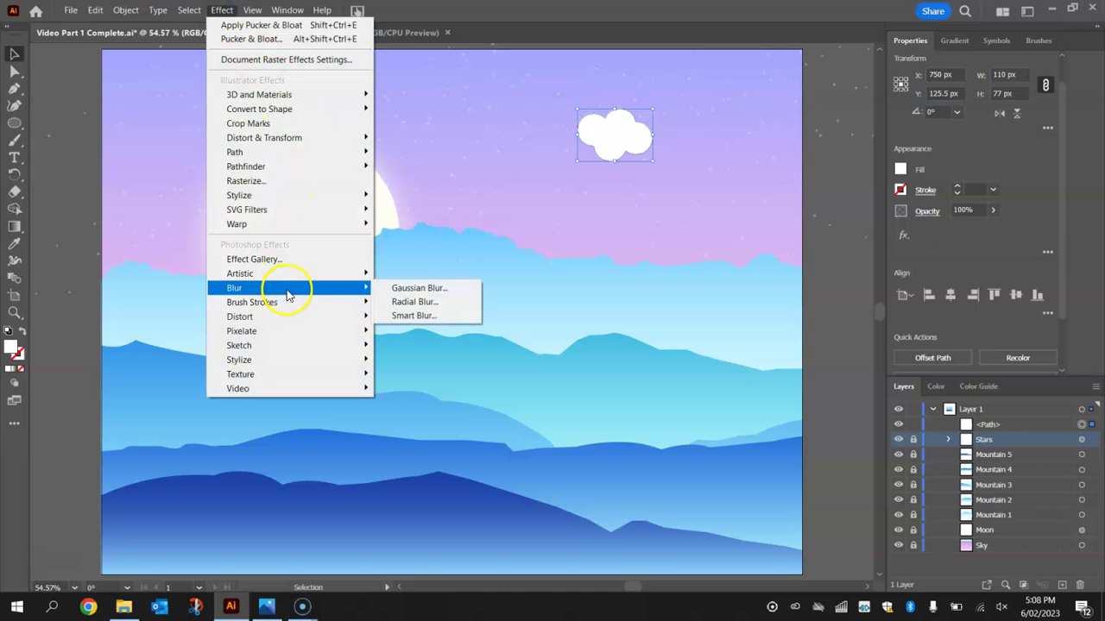
{"action": "left_click", "coordinate": [406, 292]}
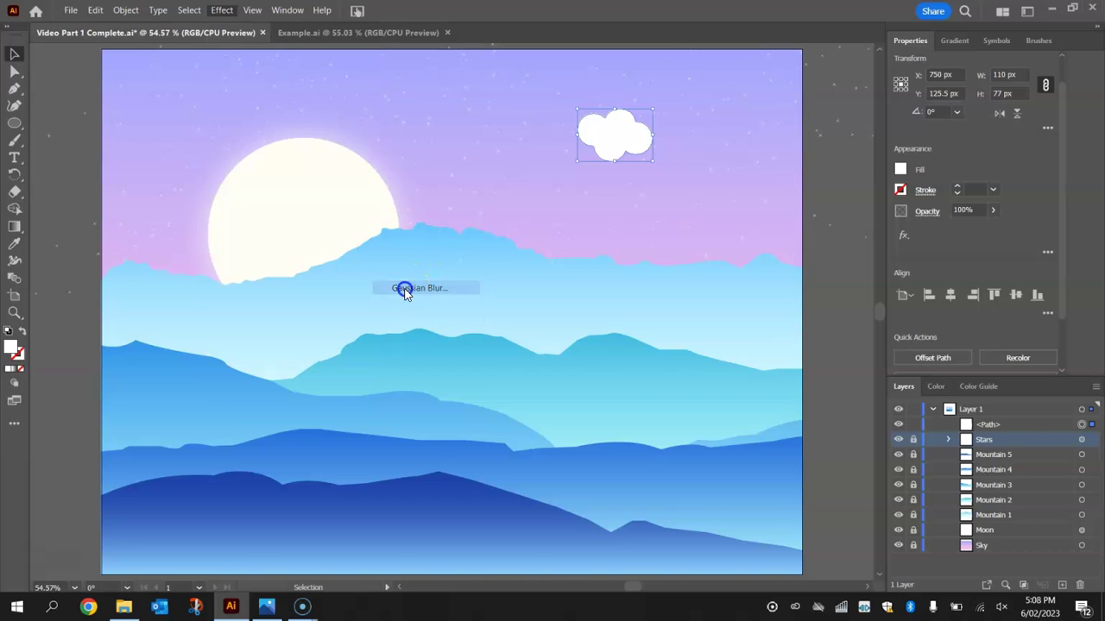
{"action": "double_click", "coordinate": [821, 101]}
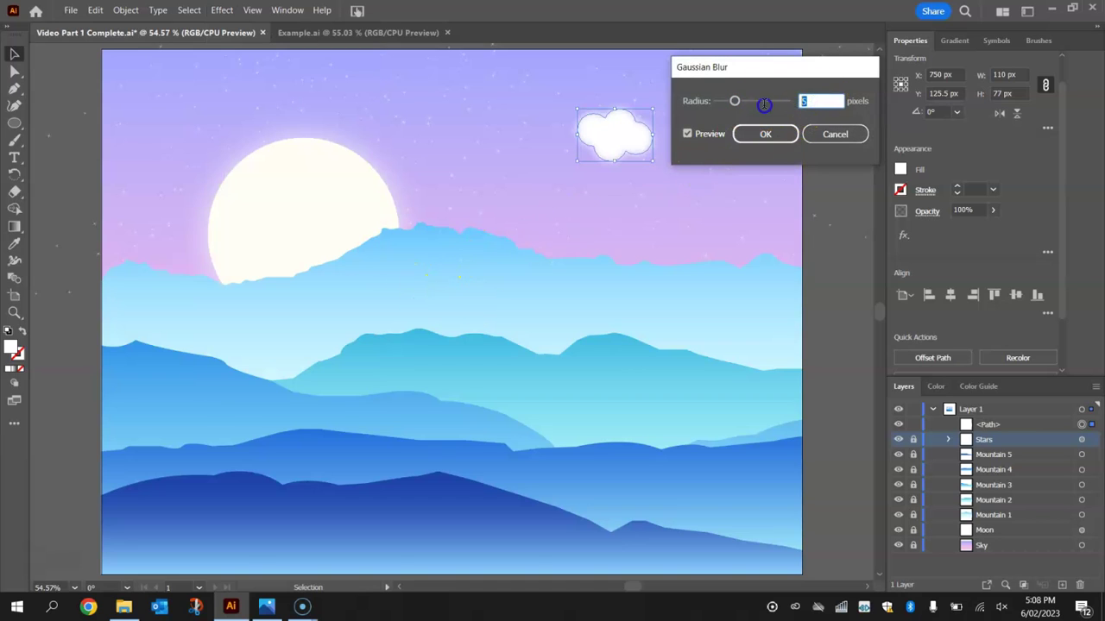
{"action": "left_click", "coordinate": [766, 131]}
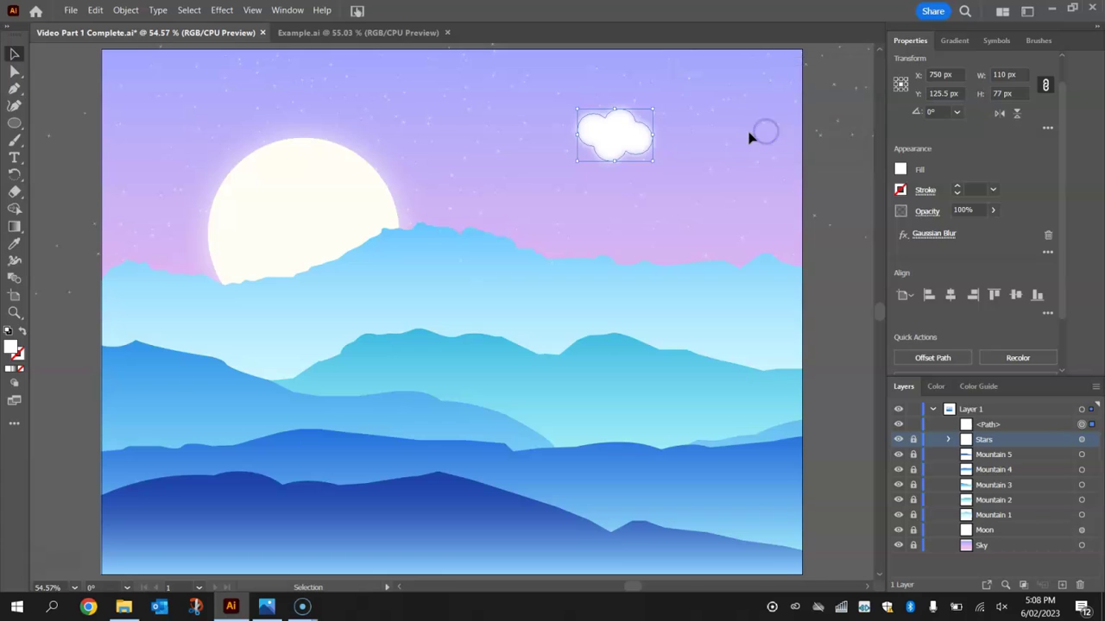
{"action": "left_click", "coordinate": [748, 134]}
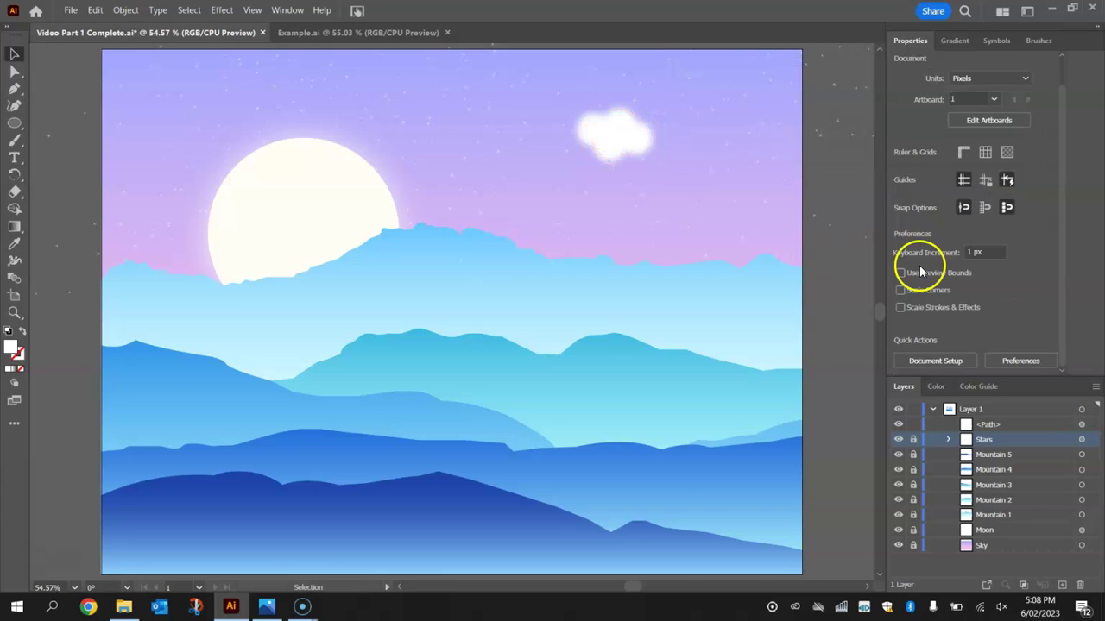
Set the blurred cloud's opacity to 50%.
{"action": "left_click", "coordinate": [615, 138]}
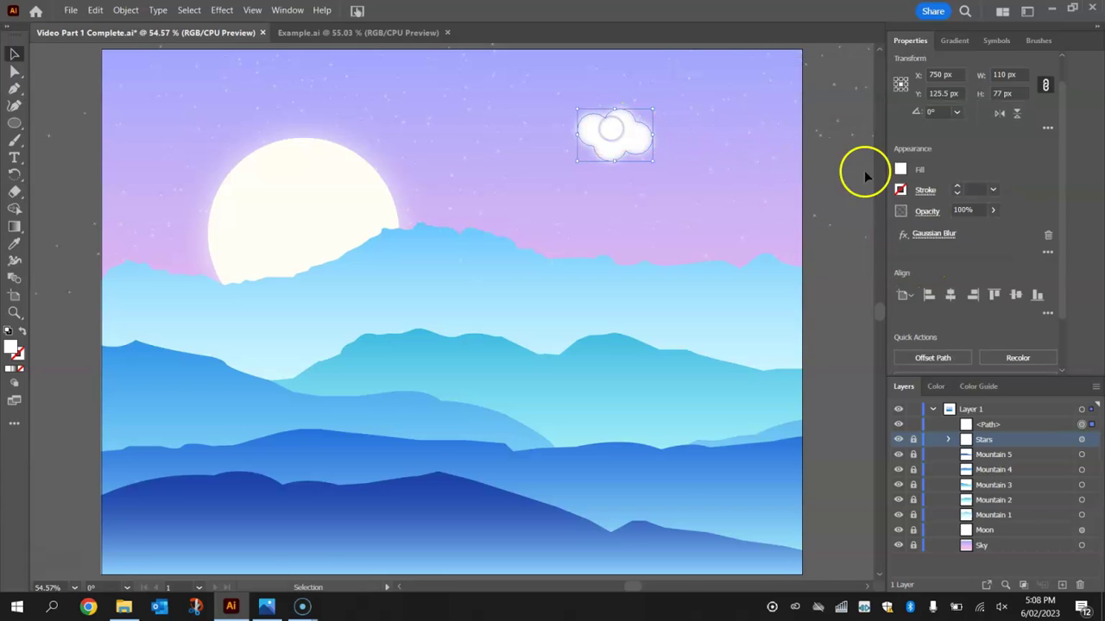
{"action": "left_click", "coordinate": [979, 211]}
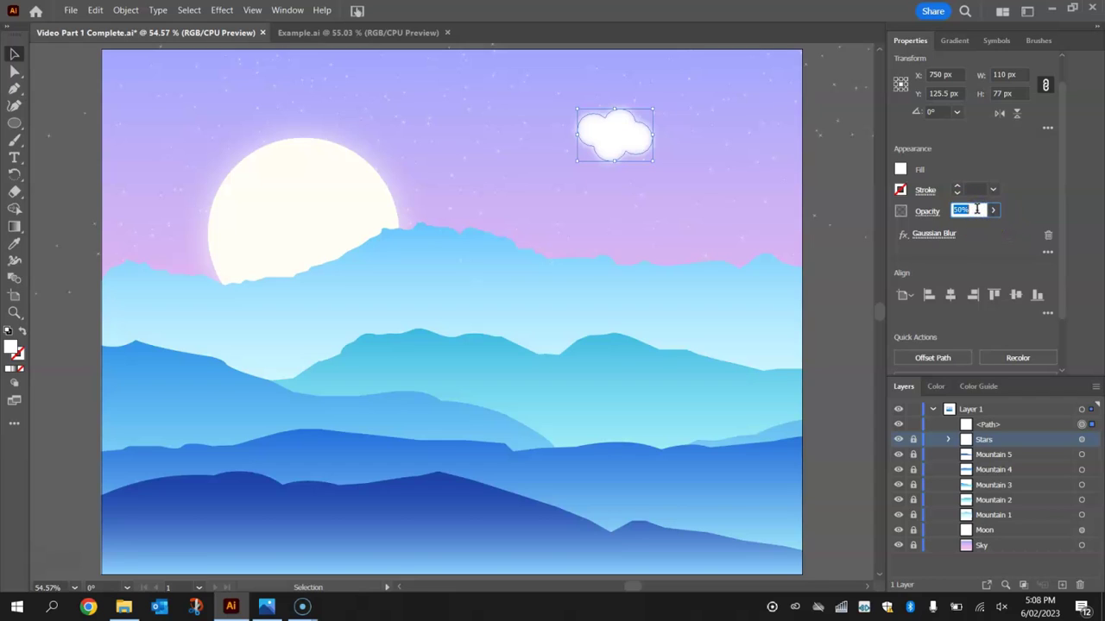
{"action": "key", "text": "Return"}
{"action": "scroll", "coordinate": [882, 179], "scroll_direction": "up", "scroll_amount": 3}
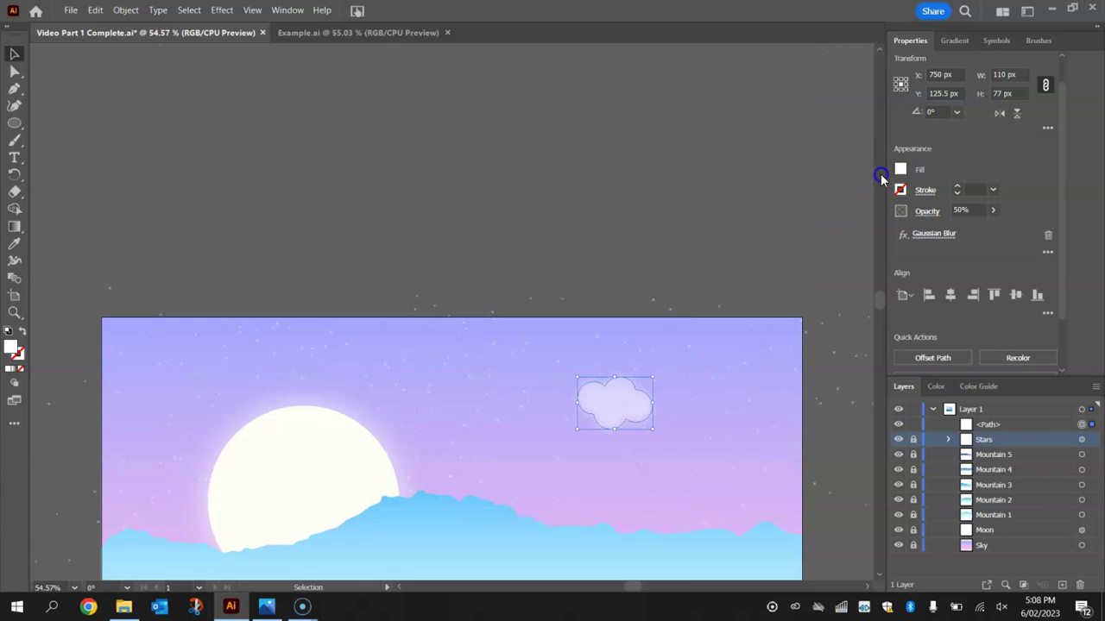
{"action": "key", "text": "ctrl+0"}
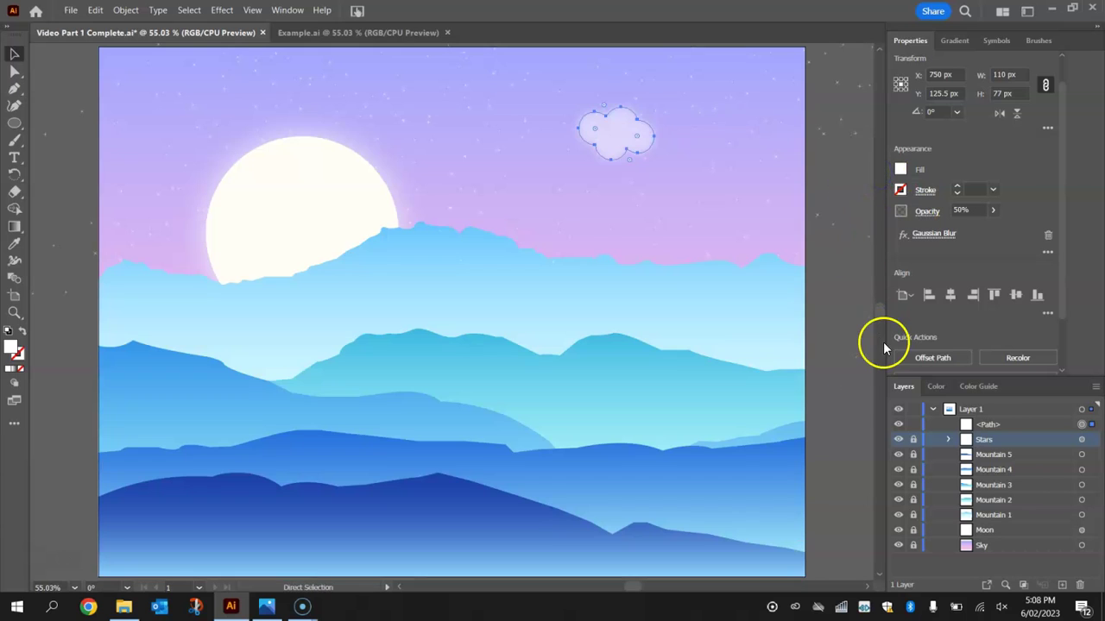
Resize and duplicate the cloud to get a wide, flat cloud right of the moon and a smaller one in the upper-right sky.
{"action": "left_click", "coordinate": [846, 174]}
{"action": "left_click_drag", "start_coordinate": [616, 144], "coordinate": [733, 173]}
{"action": "left_click", "coordinate": [755, 206]}
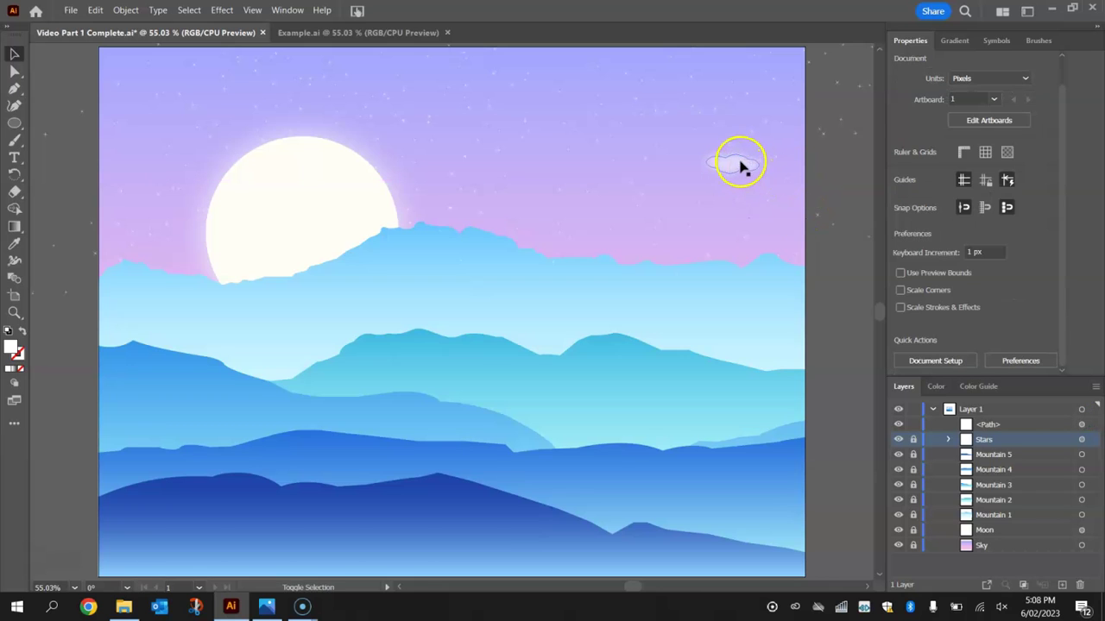
{"action": "left_click", "coordinate": [744, 166]}
{"action": "left_click_drag", "start_coordinate": [760, 158], "coordinate": [612, 123]}
{"action": "left_click", "coordinate": [758, 210]}
{"action": "left_click_drag", "start_coordinate": [587, 163], "coordinate": [514, 161]}
{"action": "left_click", "coordinate": [716, 205]}
{"action": "left_click", "coordinate": [720, 164]}
{"action": "left_click", "coordinate": [673, 151]}
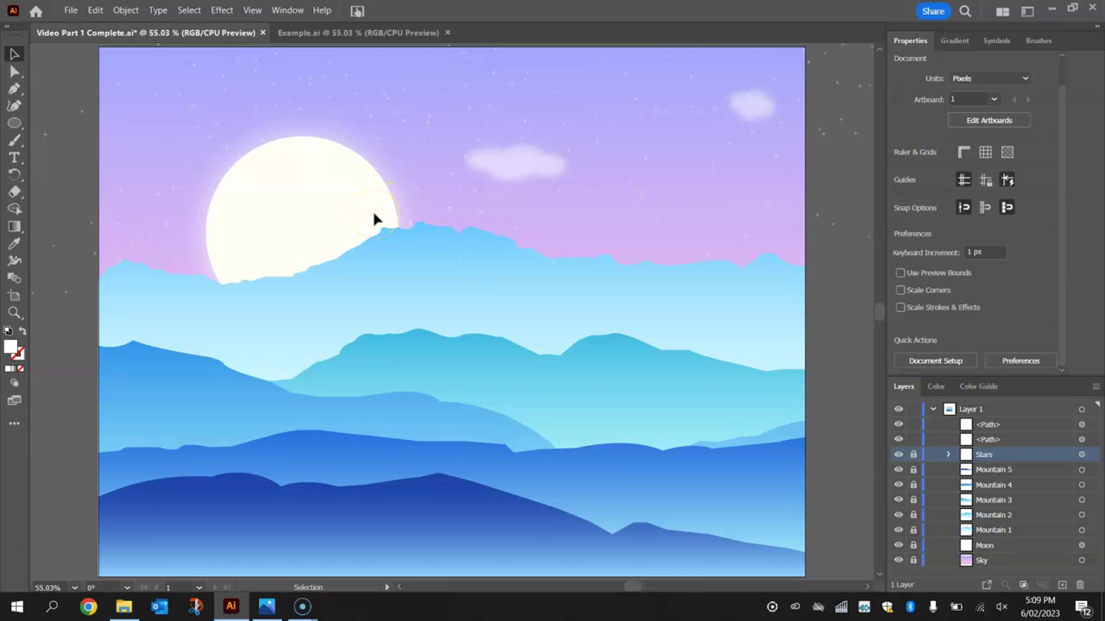
Switch to the photo viewer to look at the bird in Bird to Trace.jpg, then return to Illustrator.
{"action": "left_click", "coordinate": [273, 603]}
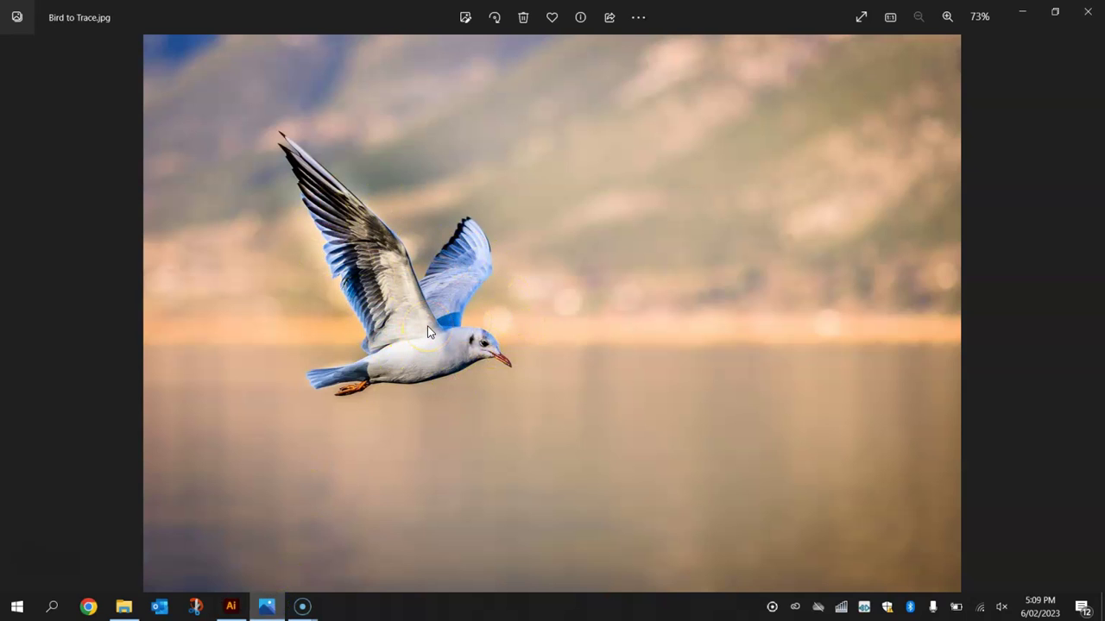
{"action": "left_click", "coordinate": [422, 251]}
{"action": "left_click", "coordinate": [230, 606]}
Open Bird to Trace.jpg from the 9 - Advanced Mountain Range folder as a separate document.
{"action": "left_click", "coordinate": [68, 11]}
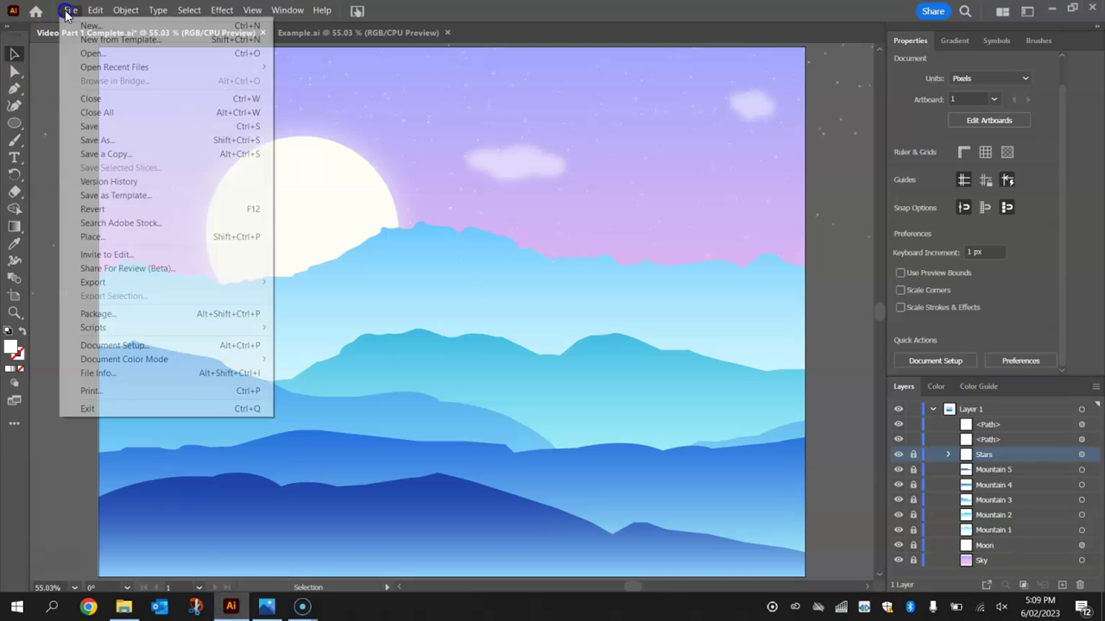
{"action": "left_click", "coordinate": [91, 52]}
{"action": "left_click", "coordinate": [160, 118]}
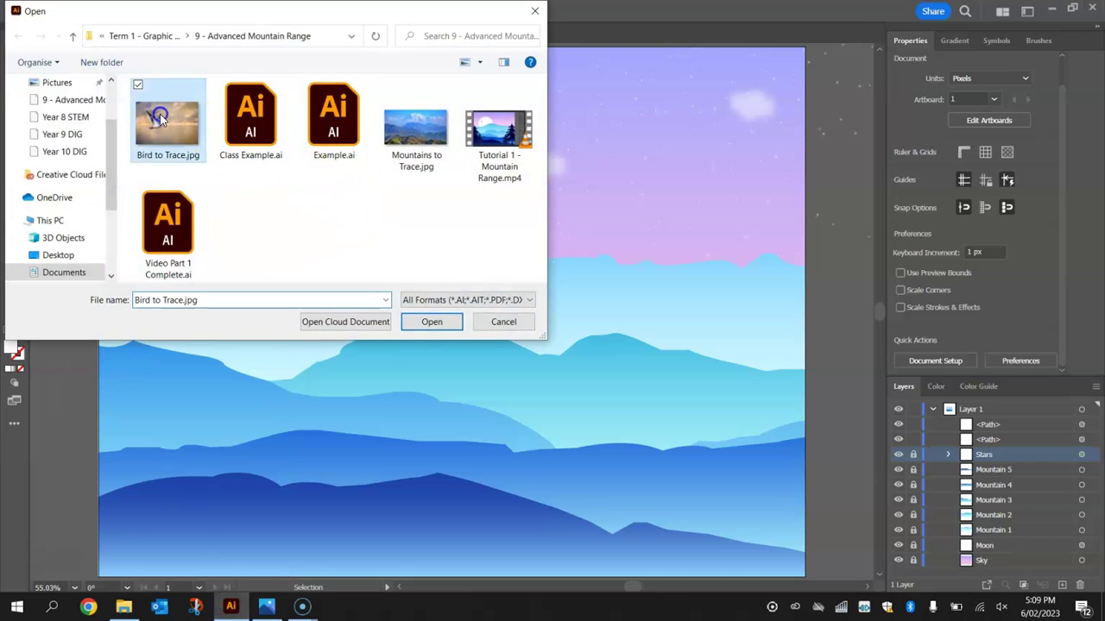
{"action": "double_click", "coordinate": [160, 118]}
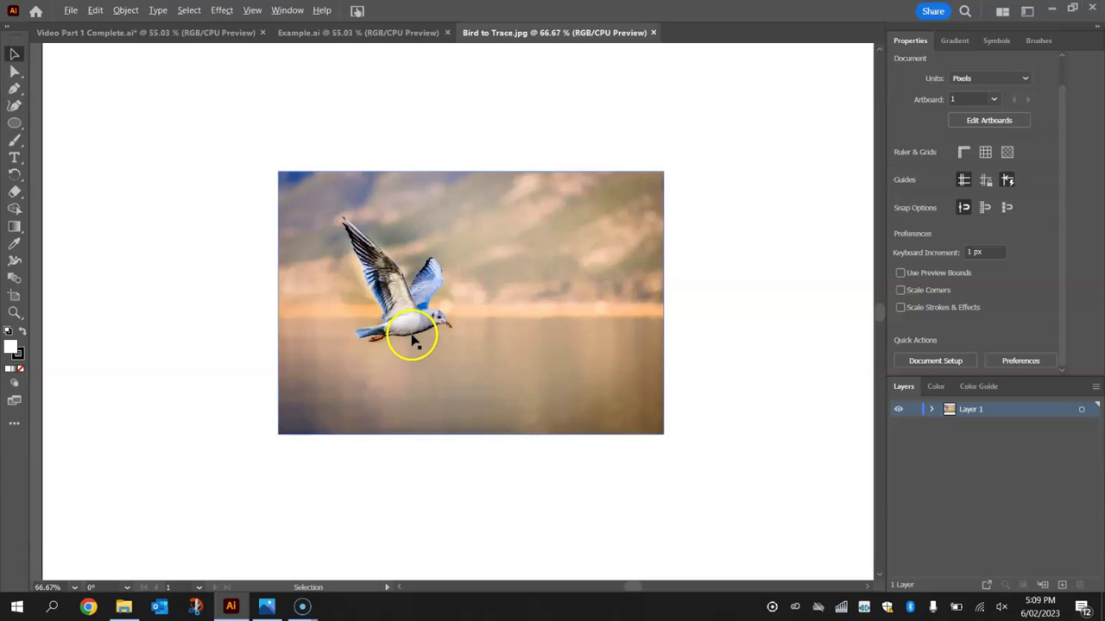
Choose the Pen tool and lock the bird image inside Layer 1.
{"action": "scroll", "coordinate": [412, 341], "scroll_direction": "up", "scroll_amount": 3}
{"action": "left_click_drag", "start_coordinate": [333, 136], "coordinate": [352, 267]}
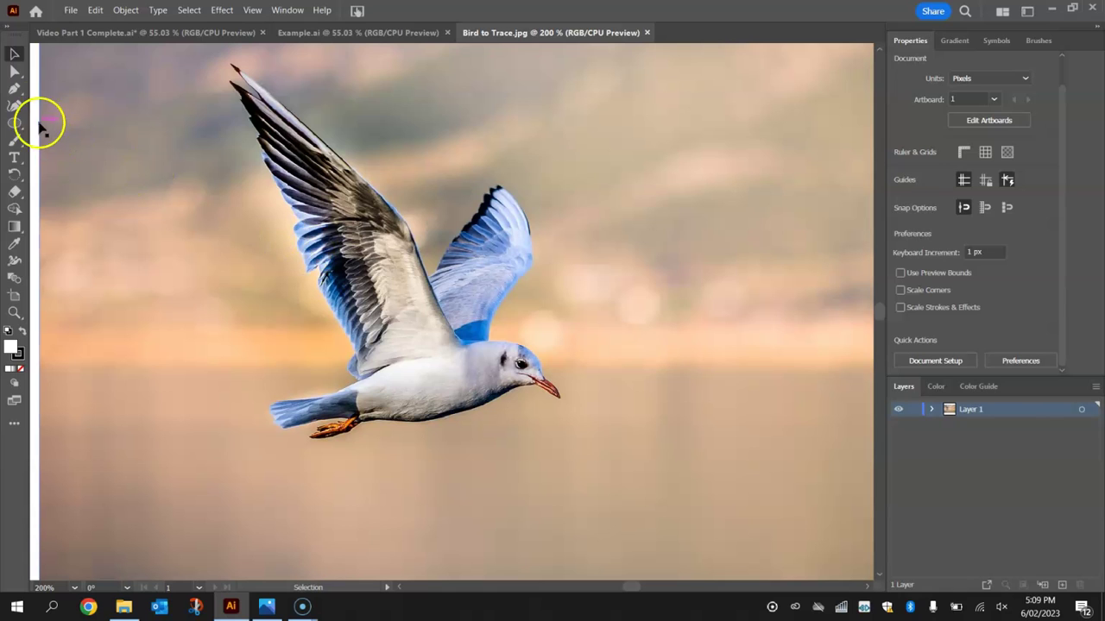
{"action": "left_click", "coordinate": [16, 92]}
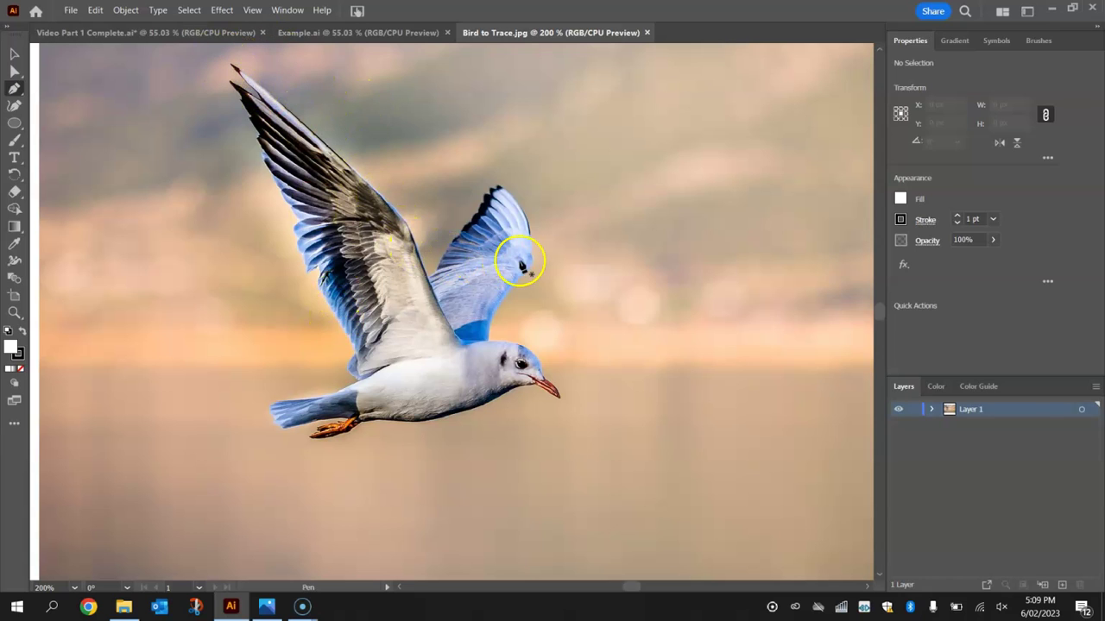
{"action": "left_click", "coordinate": [931, 410]}
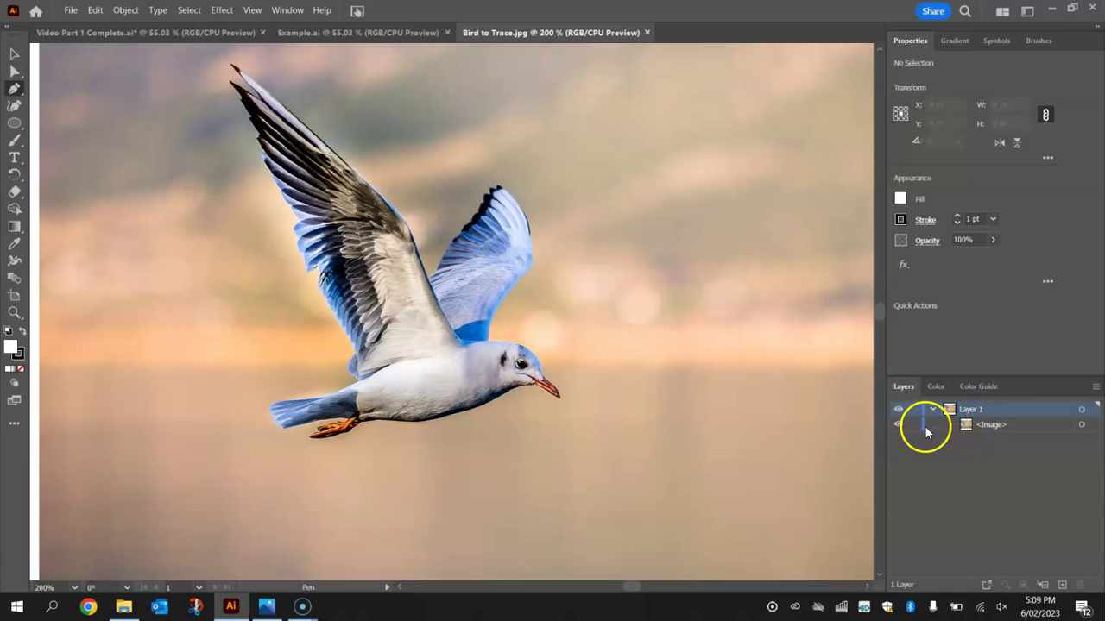
{"action": "left_click", "coordinate": [914, 425]}
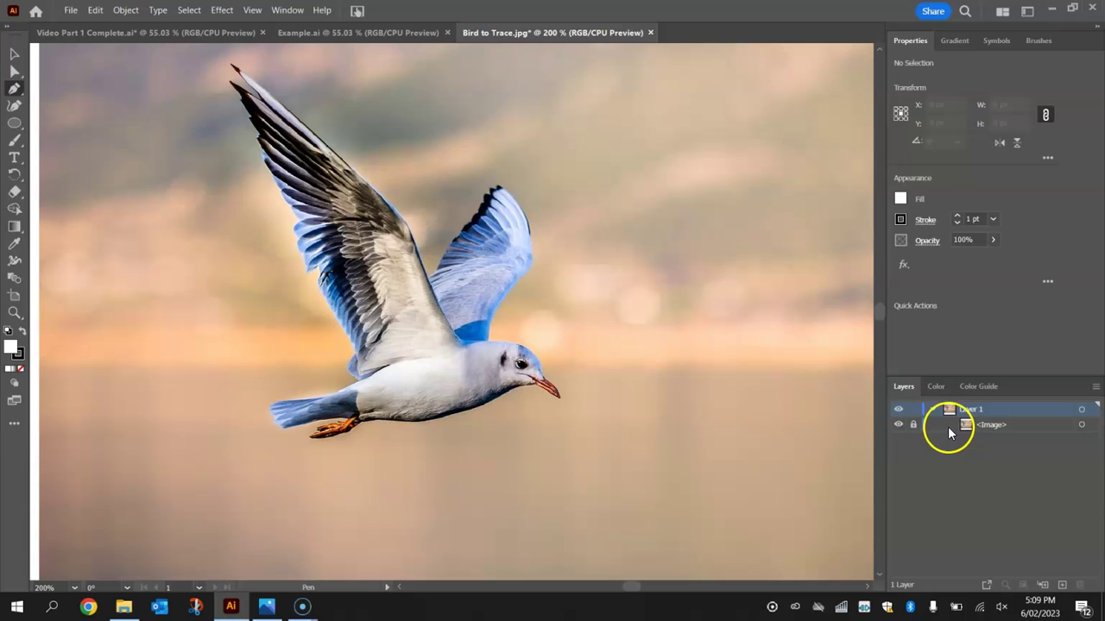
Set the Pen tool's appearance to no fill with a magenta 2 pt stroke.
{"action": "left_click", "coordinate": [901, 199]}
{"action": "left_click", "coordinate": [744, 323]}
{"action": "left_click", "coordinate": [898, 220]}
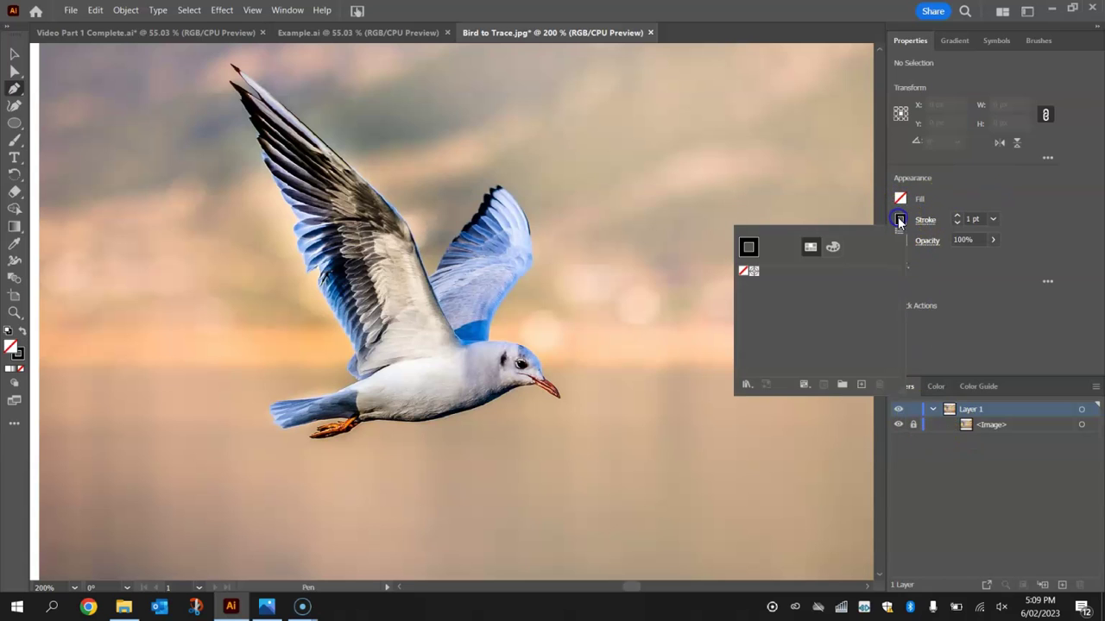
{"action": "left_click", "coordinate": [819, 247]}
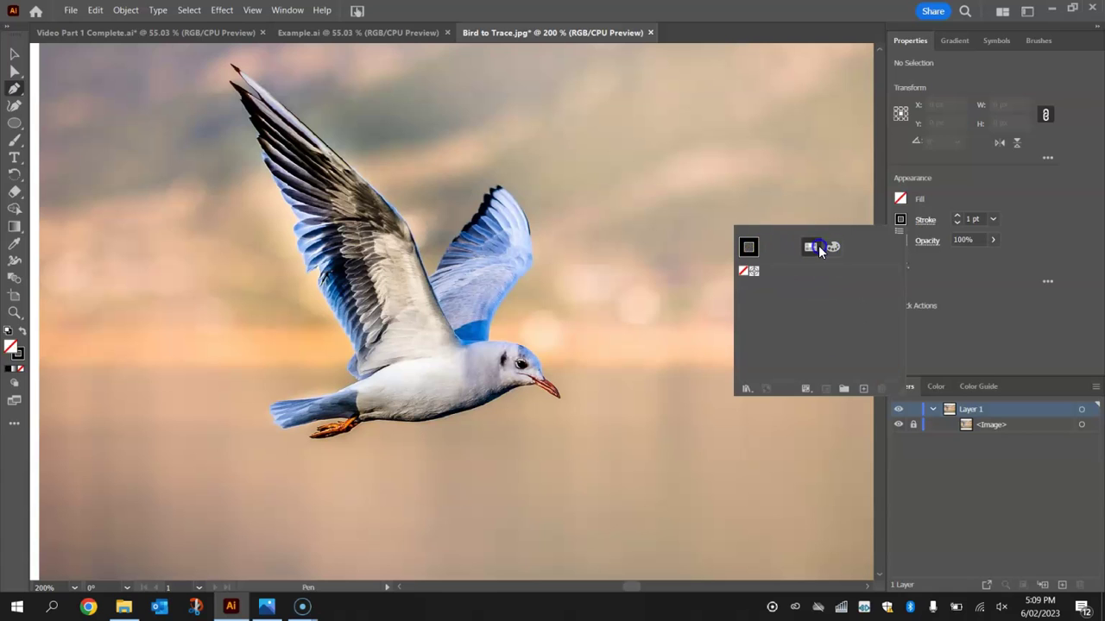
{"action": "left_click_drag", "start_coordinate": [809, 274], "coordinate": [853, 296]}
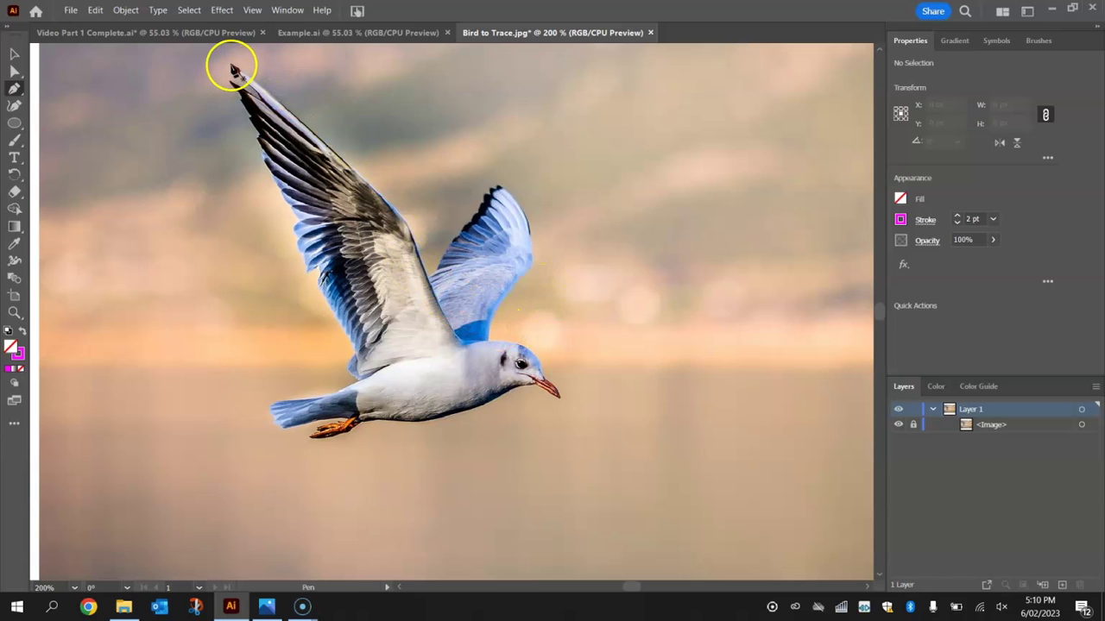
Start a Pen path at the tip of the large raised wing and trace its front edge down to the far wing.
{"action": "left_click_drag", "start_coordinate": [231, 67], "coordinate": [395, 210]}
{"action": "left_click", "coordinate": [395, 210]}
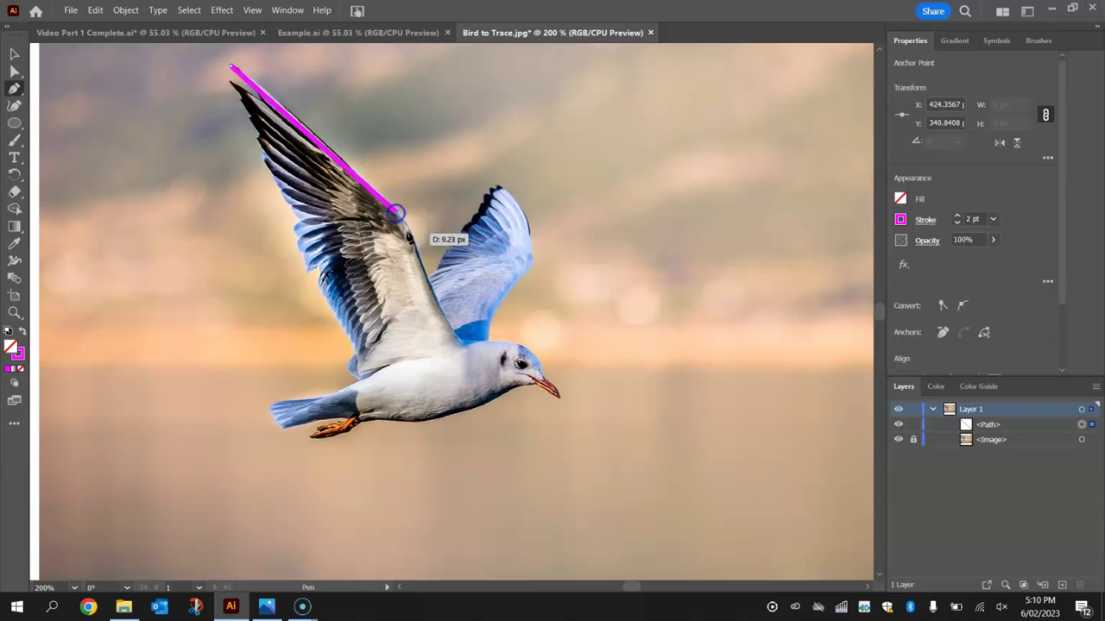
{"action": "left_click", "coordinate": [416, 254]}
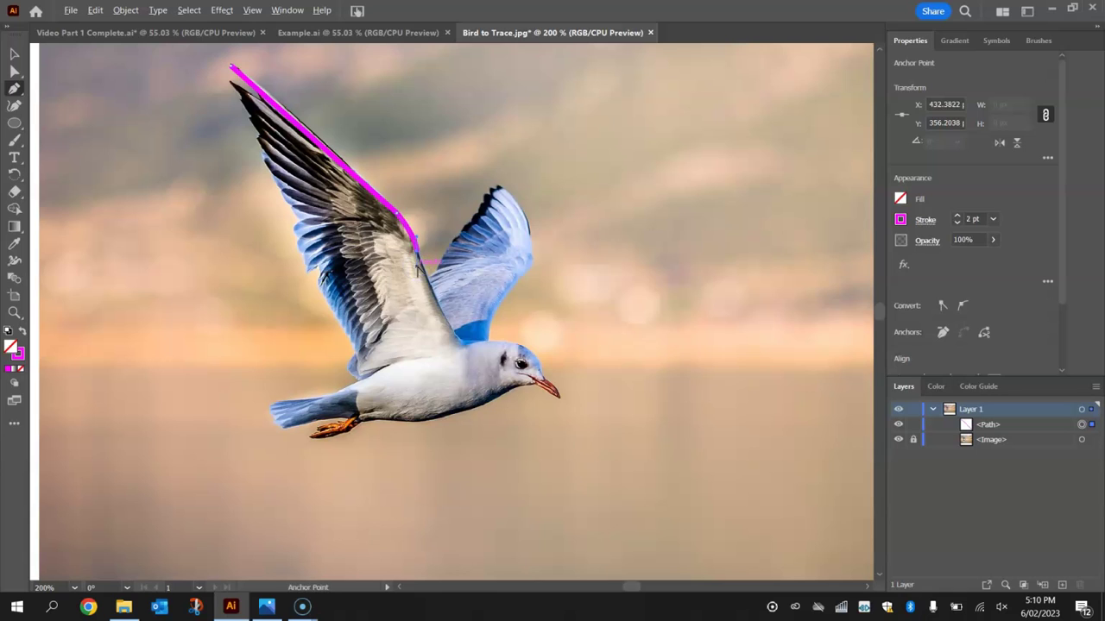
{"action": "left_click_drag", "start_coordinate": [444, 298], "coordinate": [450, 329]}
{"action": "left_click", "coordinate": [429, 280]}
Continue the path around the smaller far wing and over the head to the base of the beak.
{"action": "left_click", "coordinate": [459, 235]}
{"action": "left_click", "coordinate": [496, 186]}
{"action": "left_click", "coordinate": [532, 256]}
{"action": "left_click", "coordinate": [518, 276]}
{"action": "left_click", "coordinate": [490, 335]}
{"action": "left_click", "coordinate": [542, 382]}
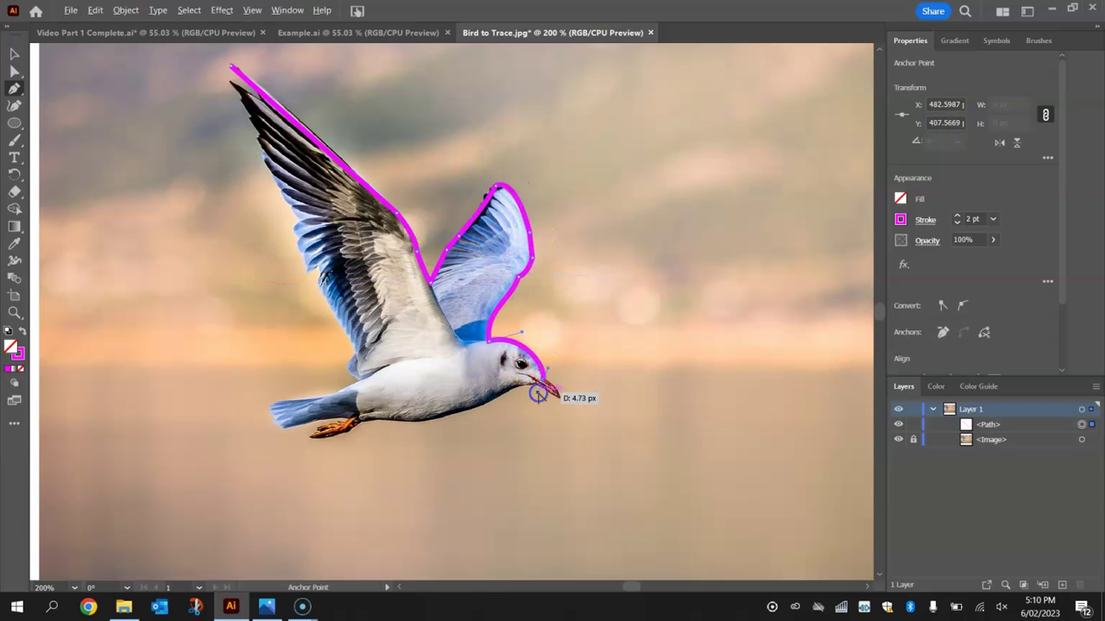
Trace the path around the bird's beak to its underside.
{"action": "key", "text": "ctrl+equal"}
{"action": "key", "text": "ctrl+equal"}
{"action": "key", "text": "ctrl+equal"}
{"action": "left_click", "coordinate": [582, 389]}
{"action": "left_click", "coordinate": [489, 383]}
Continue the outline along the bird's belly and around its foot.
{"action": "scroll", "coordinate": [518, 347], "scroll_direction": "down", "scroll_amount": 3}
{"action": "scroll", "coordinate": [518, 347], "scroll_direction": "left", "scroll_amount": 5}
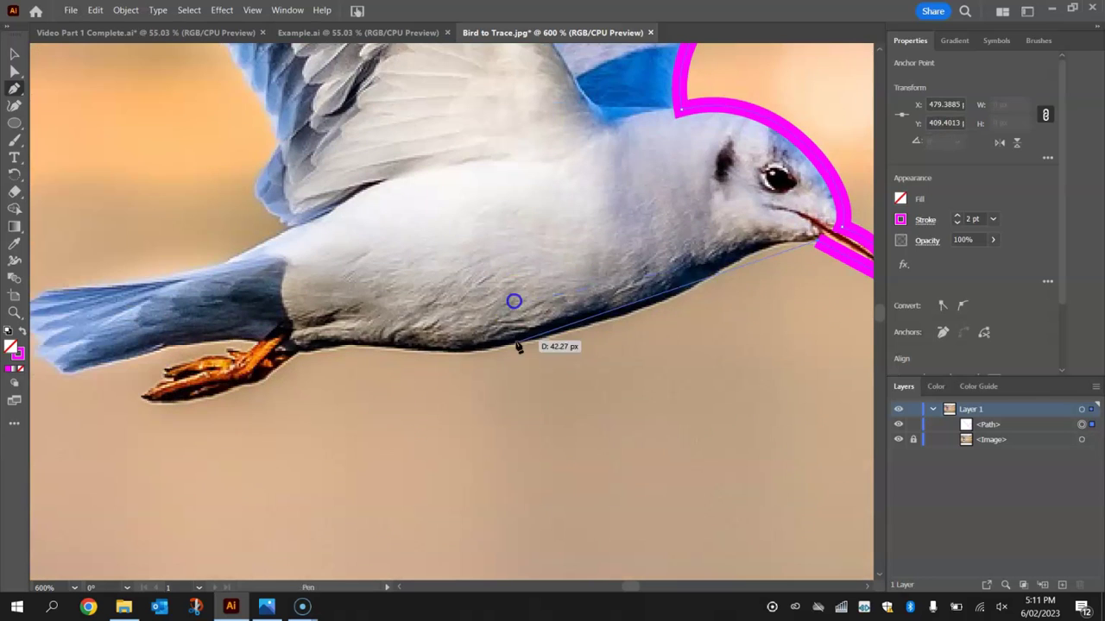
{"action": "left_click", "coordinate": [639, 323]}
{"action": "left_click_drag", "start_coordinate": [350, 337], "coordinate": [518, 349]}
{"action": "left_click", "coordinate": [298, 348]}
{"action": "left_click_drag", "start_coordinate": [142, 402], "coordinate": [116, 388]}
Reduce the path's stroke to 1 pt and trace around the tail up to the base of the large wing.
{"action": "left_click", "coordinate": [956, 223]}
{"action": "scroll", "coordinate": [163, 346], "scroll_direction": "left", "scroll_amount": 5}
{"action": "left_click", "coordinate": [267, 337]}
{"action": "mouse_move", "coordinate": [230, 267]}
{"action": "left_mouse_down"}
{"action": "mouse_move", "coordinate": [230, 218]}
{"action": "mouse_move", "coordinate": [234, 238]}
{"action": "left_mouse_up"}
{"action": "left_click_drag", "start_coordinate": [431, 227], "coordinate": [464, 113]}
{"action": "left_click", "coordinate": [431, 226]}
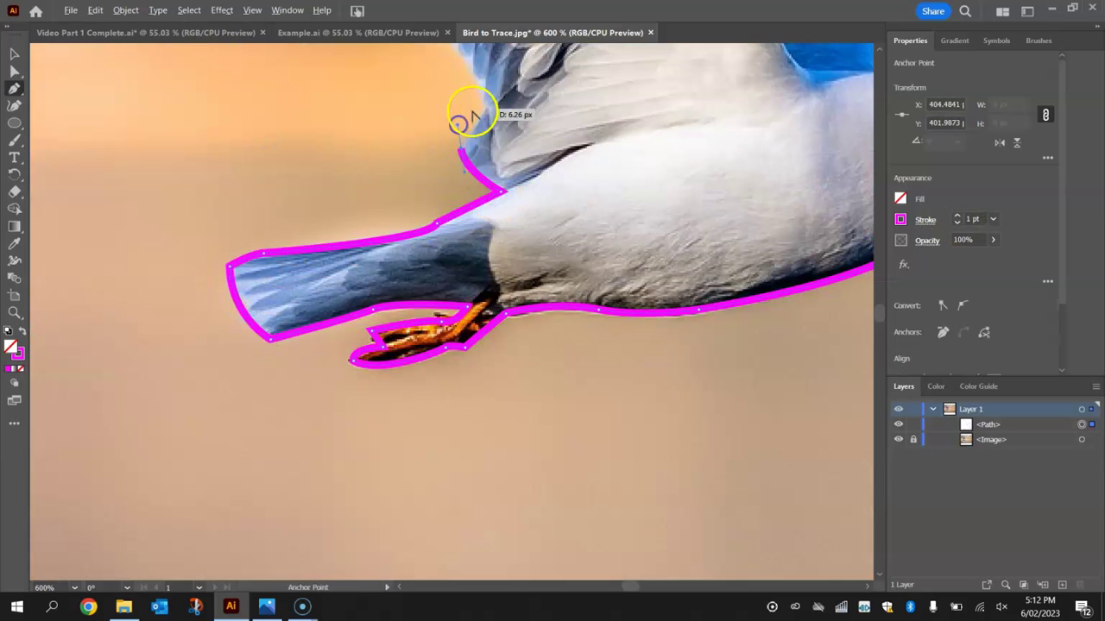
Trace the large wing's rear feather edge up to the wing tip and close the bird outline.
{"action": "scroll", "coordinate": [463, 114], "scroll_direction": "up", "scroll_amount": 5}
{"action": "left_click", "coordinate": [462, 436]}
{"action": "left_click", "coordinate": [394, 307]}
{"action": "mouse_move", "coordinate": [352, 211]}
{"action": "left_mouse_down"}
{"action": "mouse_move", "coordinate": [354, 185]}
{"action": "mouse_move", "coordinate": [357, 198]}
{"action": "left_mouse_up"}
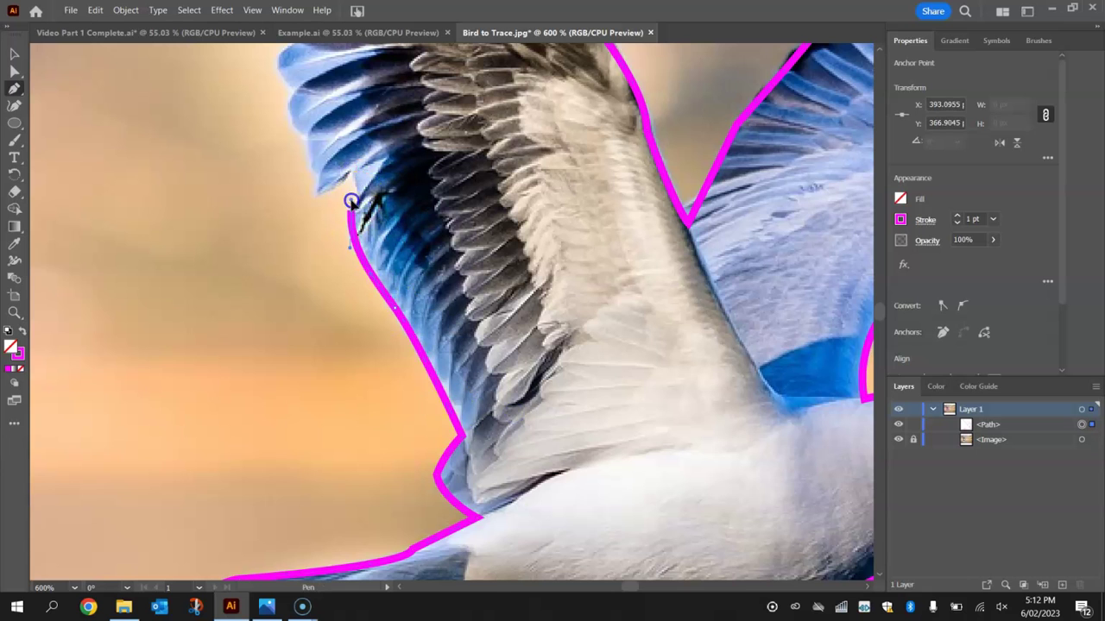
{"action": "scroll", "coordinate": [271, 351], "scroll_direction": "down", "scroll_amount": 5}
{"action": "left_click_drag", "start_coordinate": [229, 198], "coordinate": [225, 193]}
{"action": "left_click", "coordinate": [224, 193]}
Hide the bird image and deselect the traced path to check the outline alone.
{"action": "key", "text": "ctrl+0"}
{"action": "left_click", "coordinate": [13, 54]}
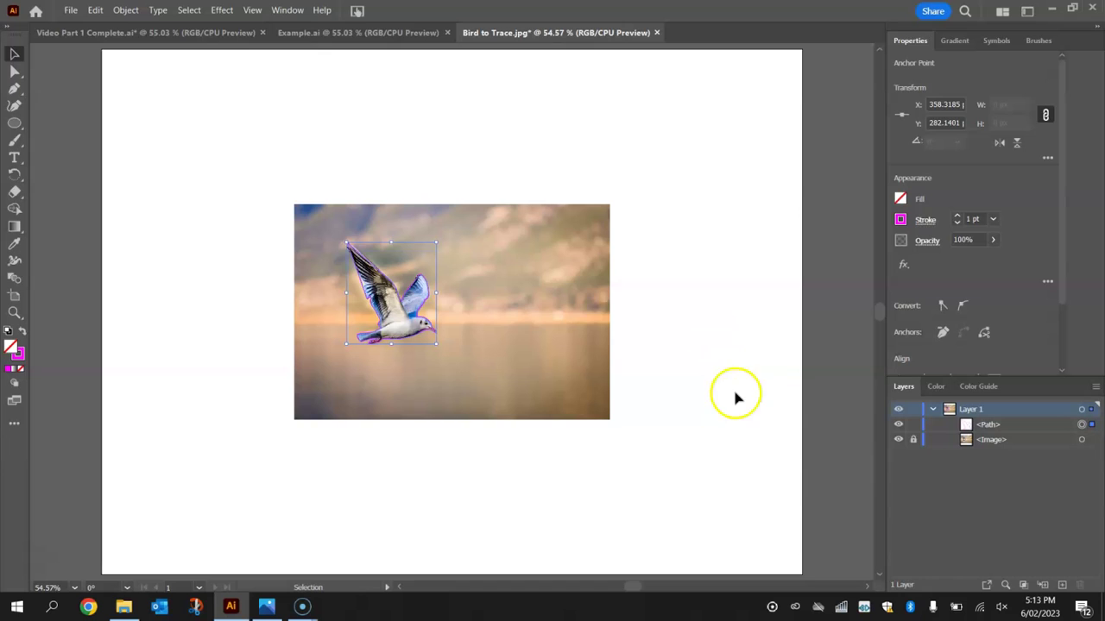
{"action": "left_click", "coordinate": [898, 439]}
{"action": "left_click", "coordinate": [485, 397]}
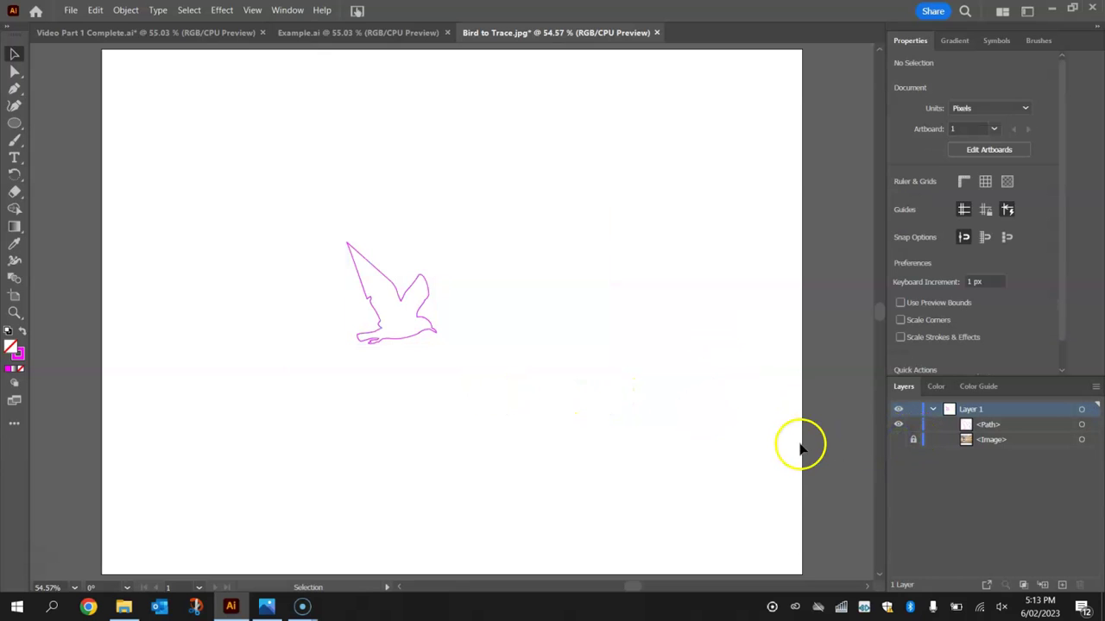
{"action": "key", "text": "ctrl+1"}
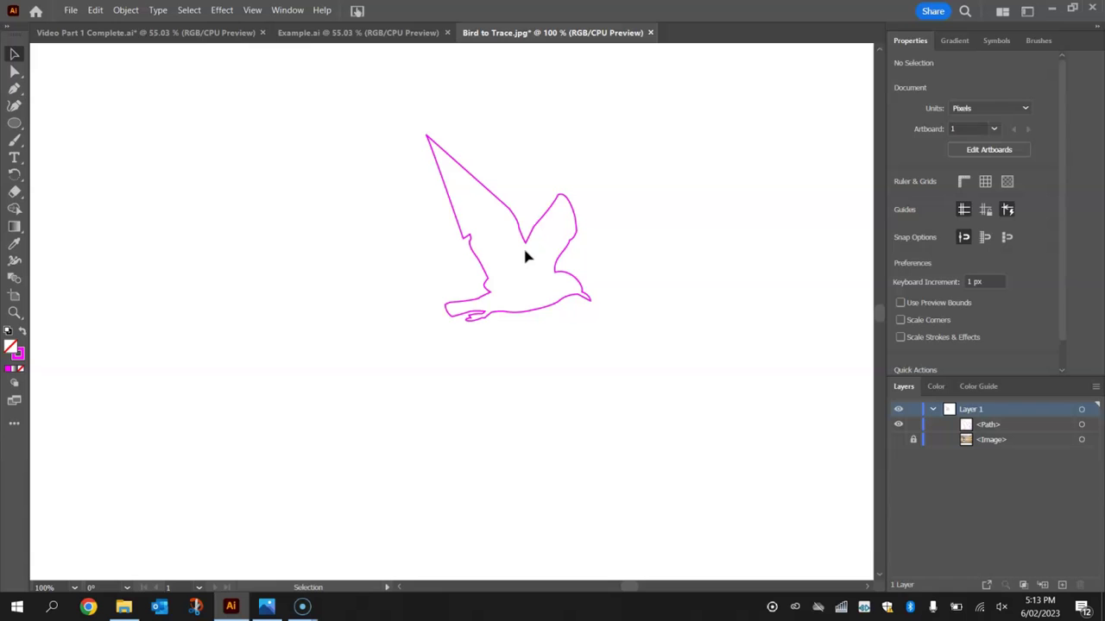
Fill the traced bird path with black and remove its stroke to make a solid silhouette.
{"action": "left_click_drag", "start_coordinate": [385, 107], "coordinate": [643, 384]}
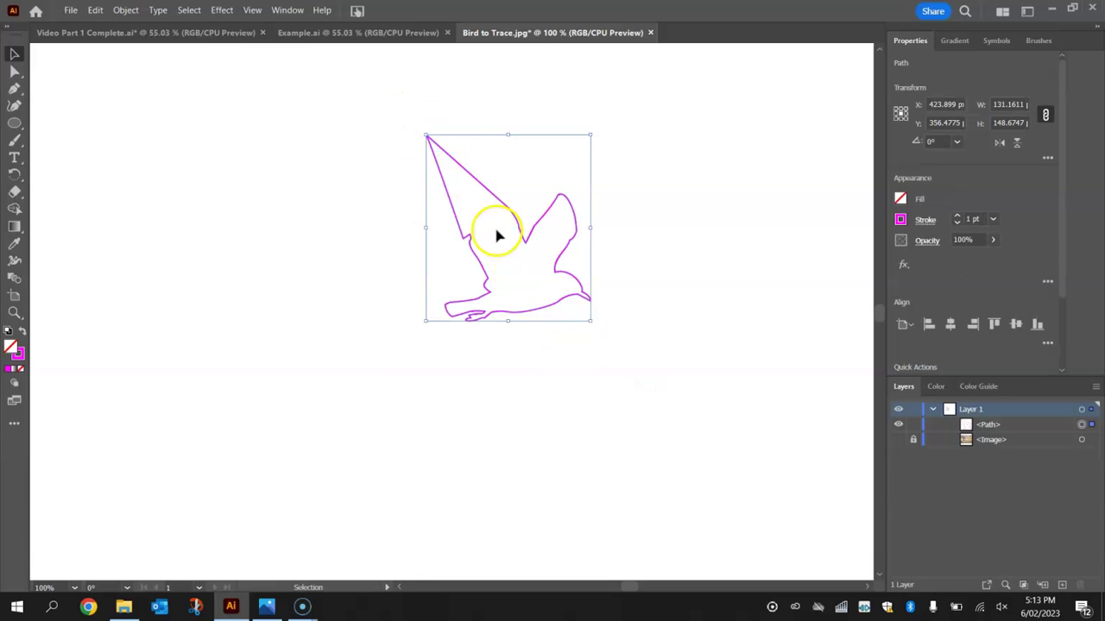
{"action": "left_click", "coordinate": [900, 199]}
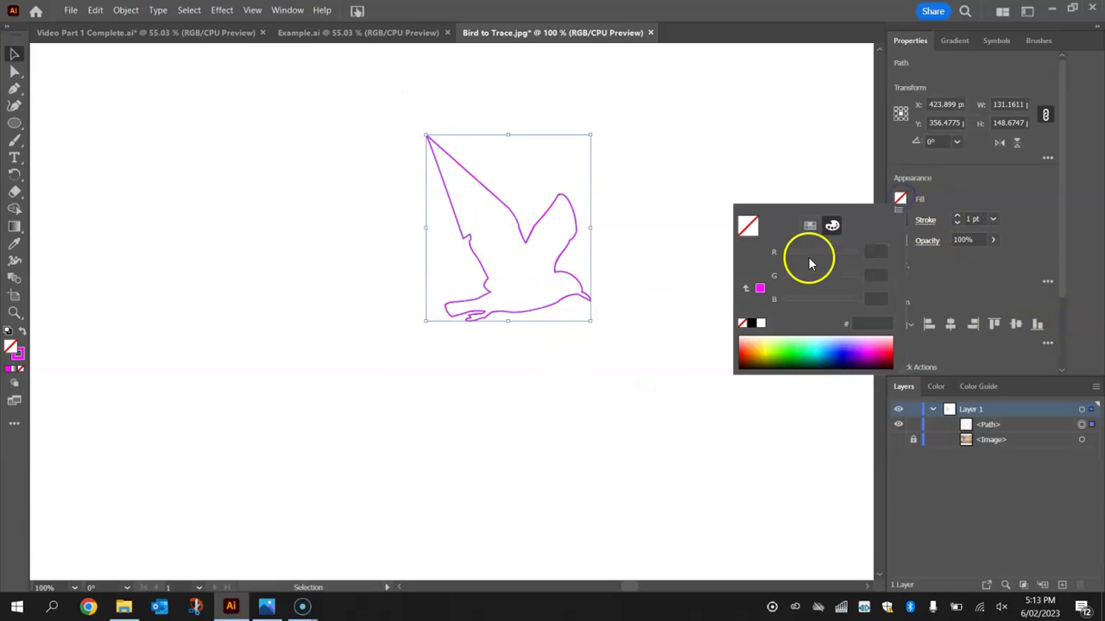
{"action": "left_click", "coordinate": [754, 323]}
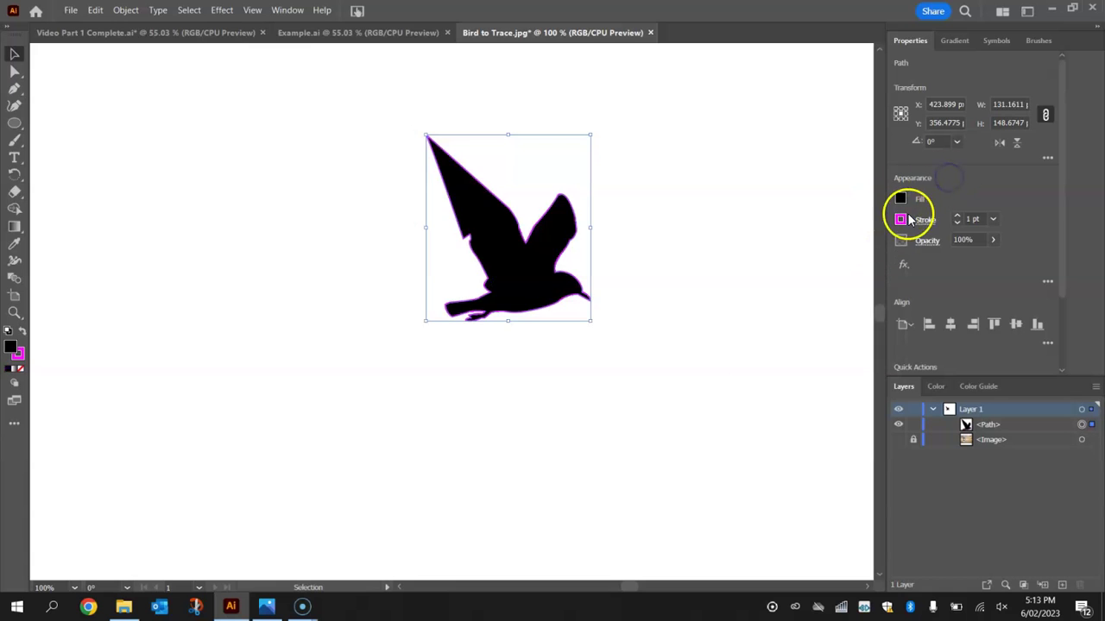
{"action": "left_click", "coordinate": [900, 221]}
{"action": "left_click", "coordinate": [746, 345]}
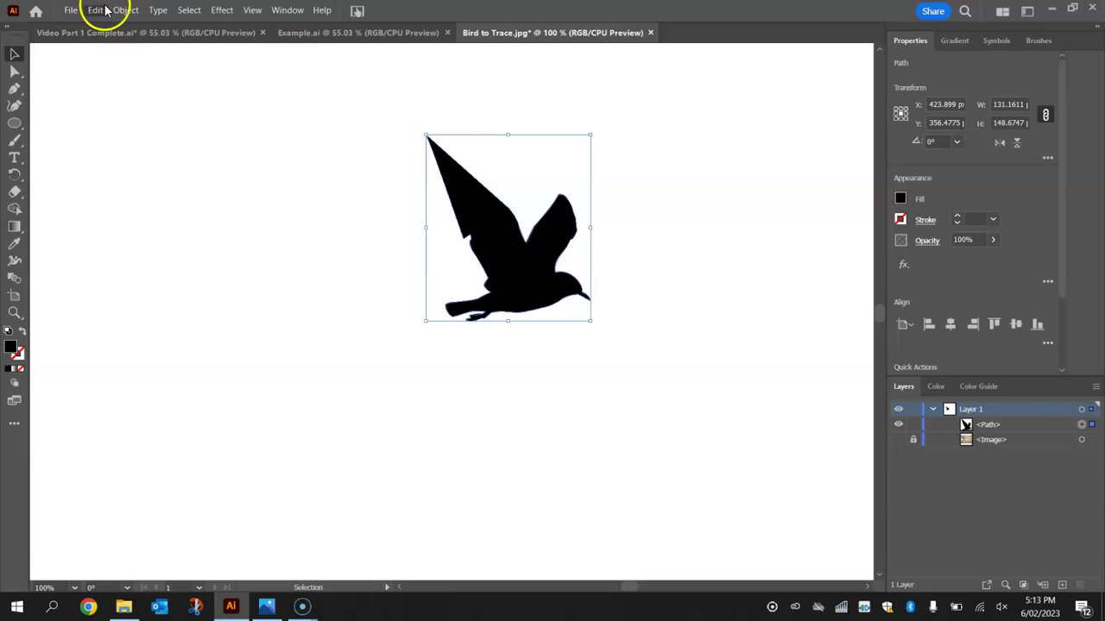
Copy the bird silhouette and paste it into the Video Part 1 Complete.ai landscape document.
{"action": "left_click", "coordinate": [103, 11]}
{"action": "left_click", "coordinate": [106, 69]}
{"action": "left_click", "coordinate": [169, 33]}
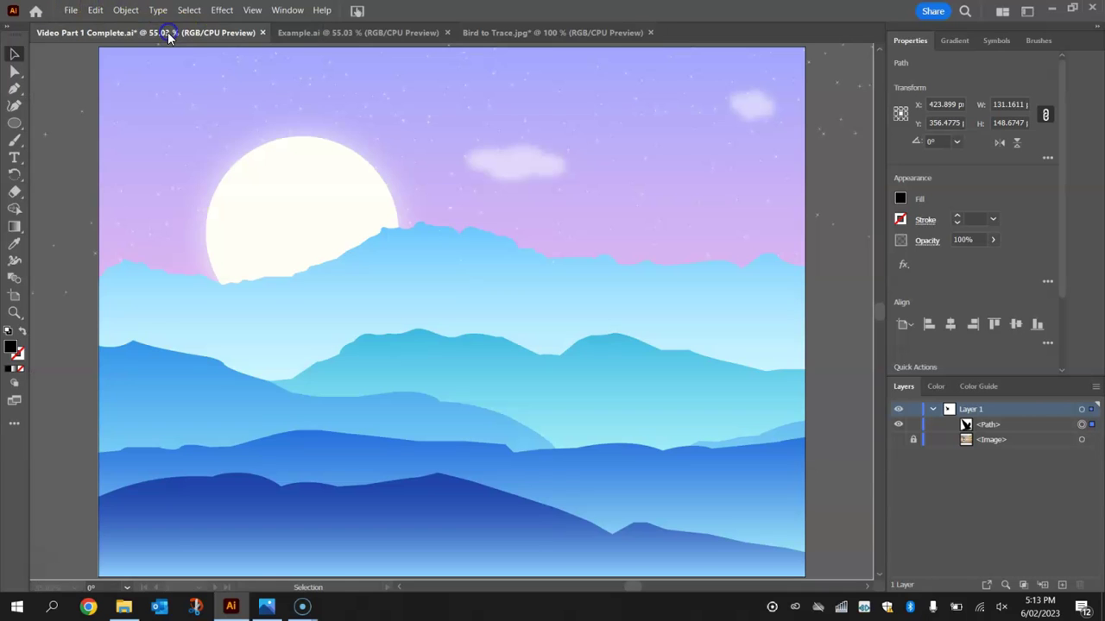
{"action": "left_click", "coordinate": [95, 11]}
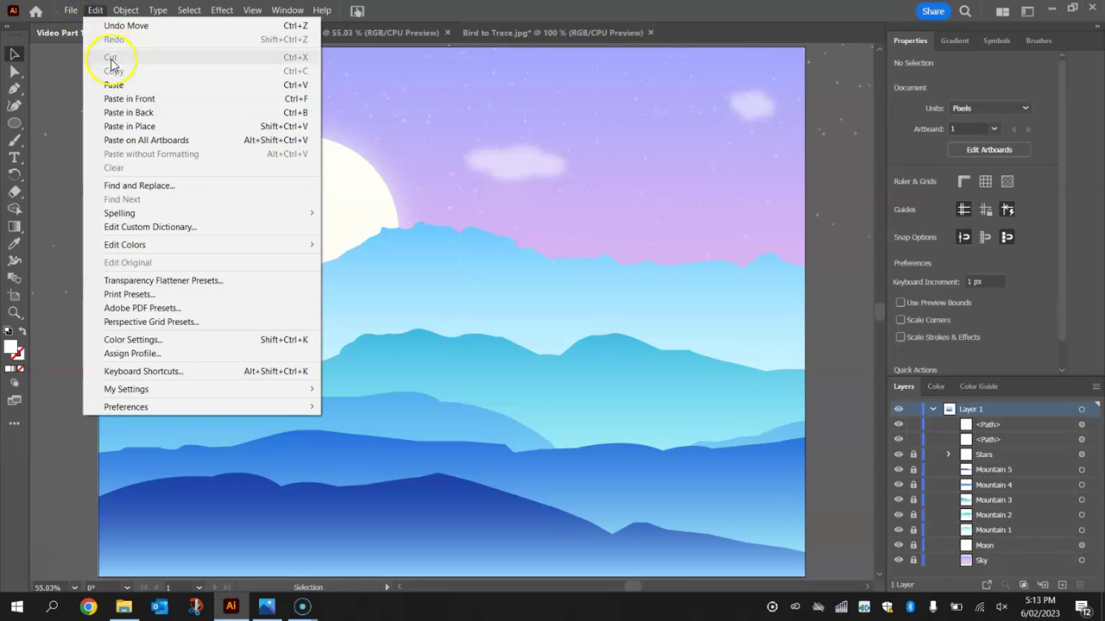
{"action": "left_click", "coordinate": [113, 84]}
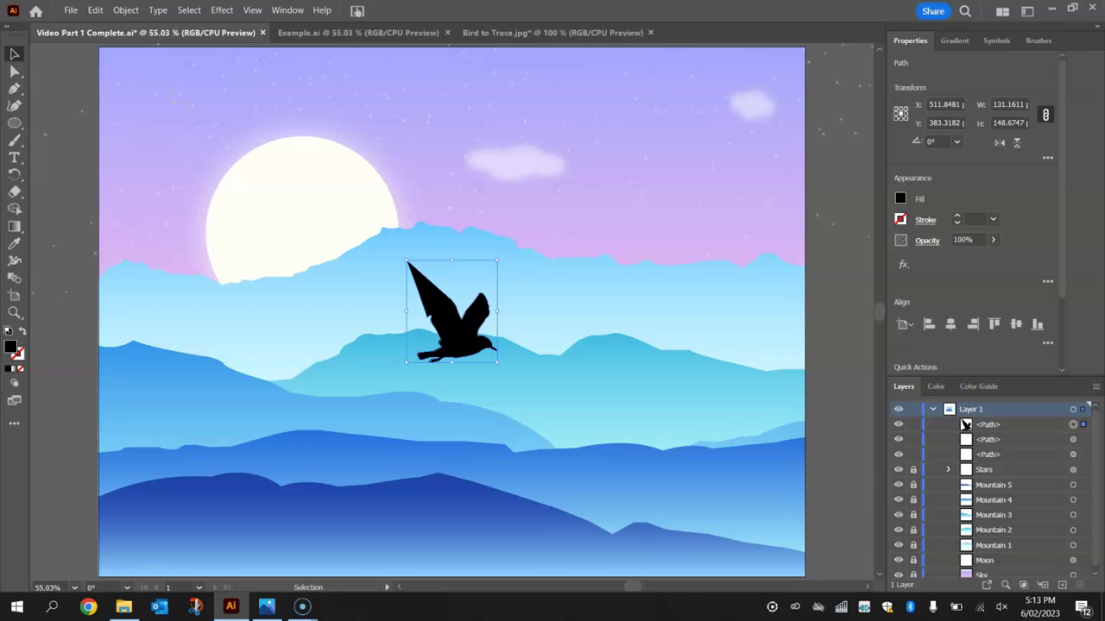
Scale the pasted bird down to a small silhouette, place it over the moon and deselect it.
{"action": "left_click_drag", "start_coordinate": [498, 259], "coordinate": [255, 215]}
{"action": "left_click", "coordinate": [370, 247]}
{"action": "left_click", "coordinate": [471, 165]}
{"action": "left_click", "coordinate": [554, 224]}
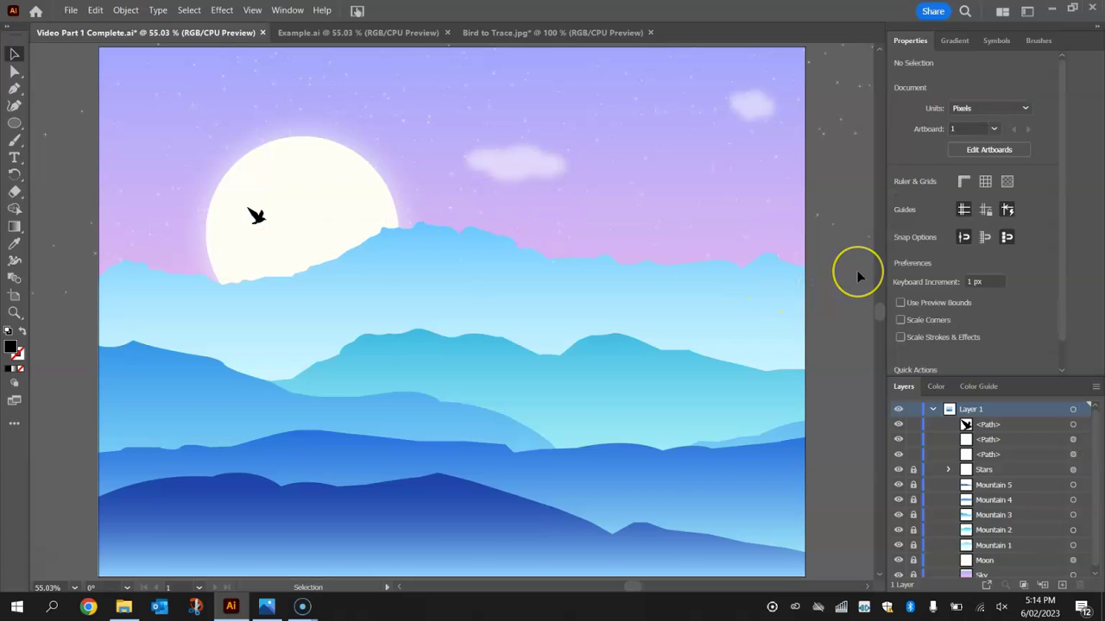